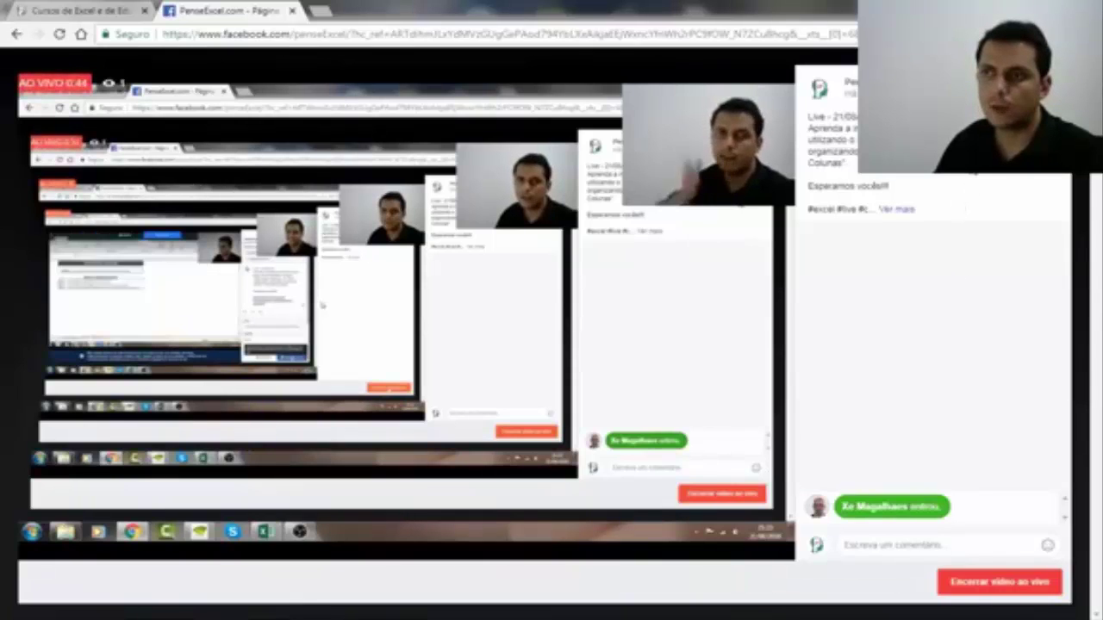
pyautogui.hotkey('alt', 'Tab')
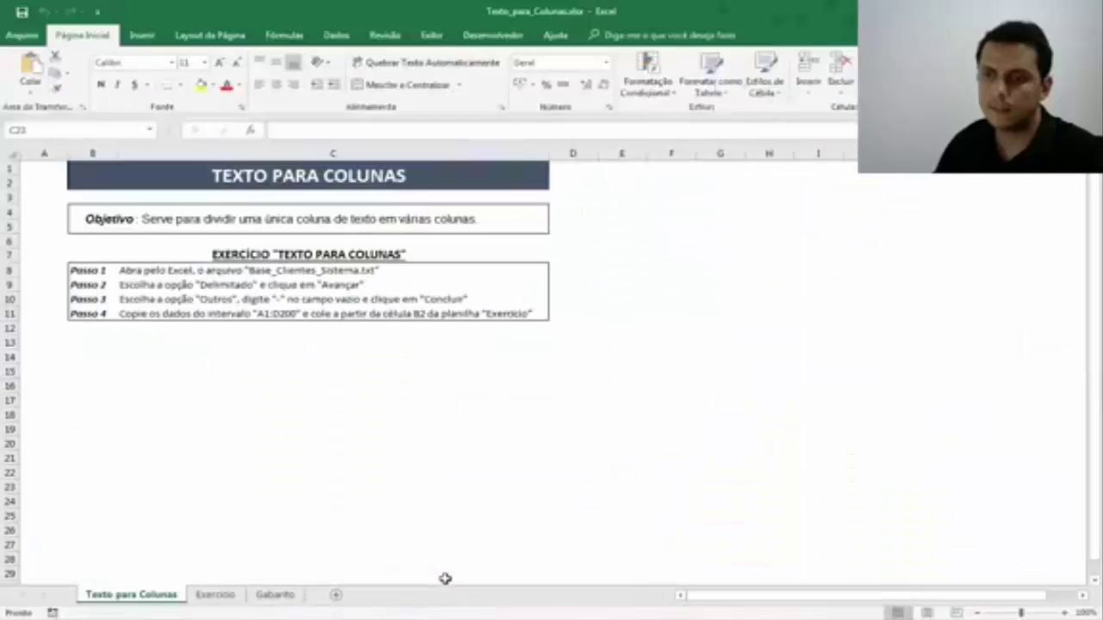
pyautogui.click(638, 368)
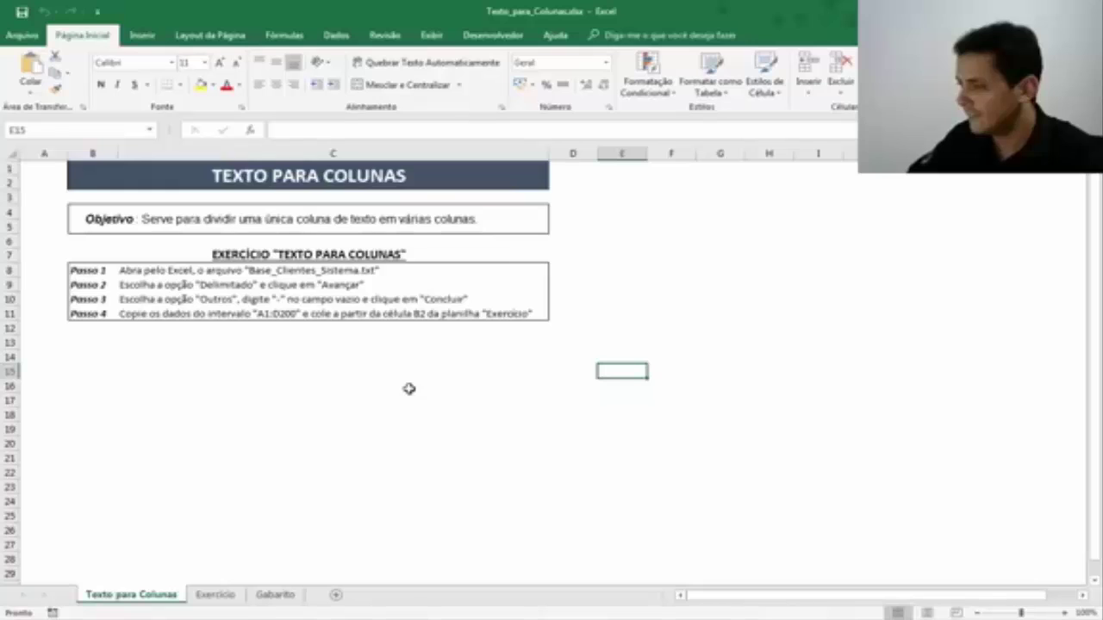
pyautogui.scroll(3, 708, 440)
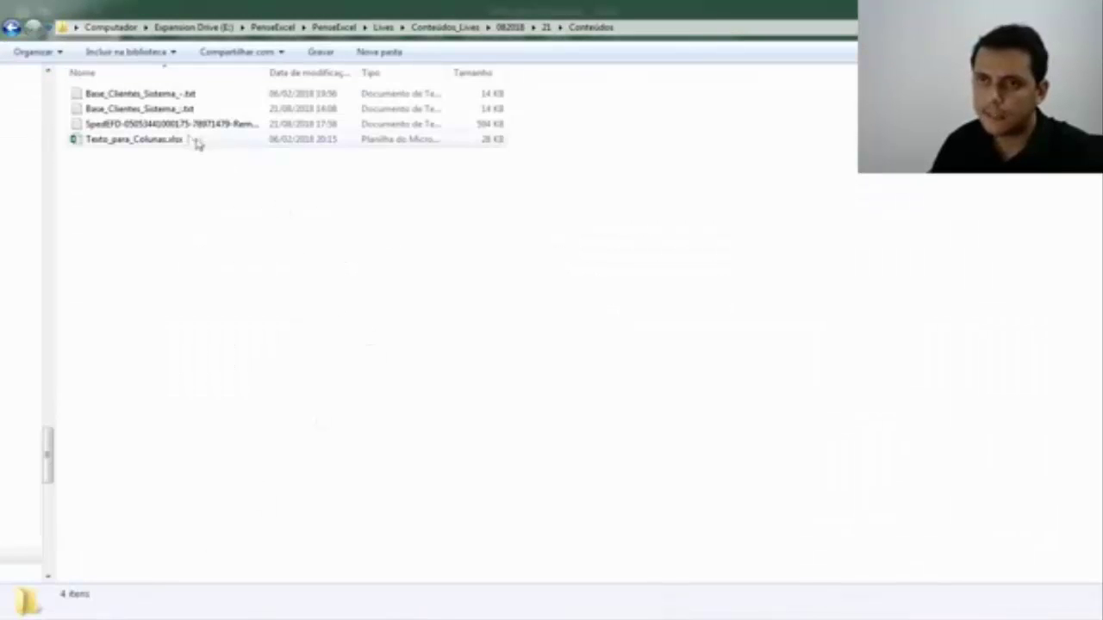
# - Auto-fit the Nome column and check the full Base_Clientes_Sistema and SpedEFD file names
pyautogui.click(187, 95)
pyautogui.click(187, 110)
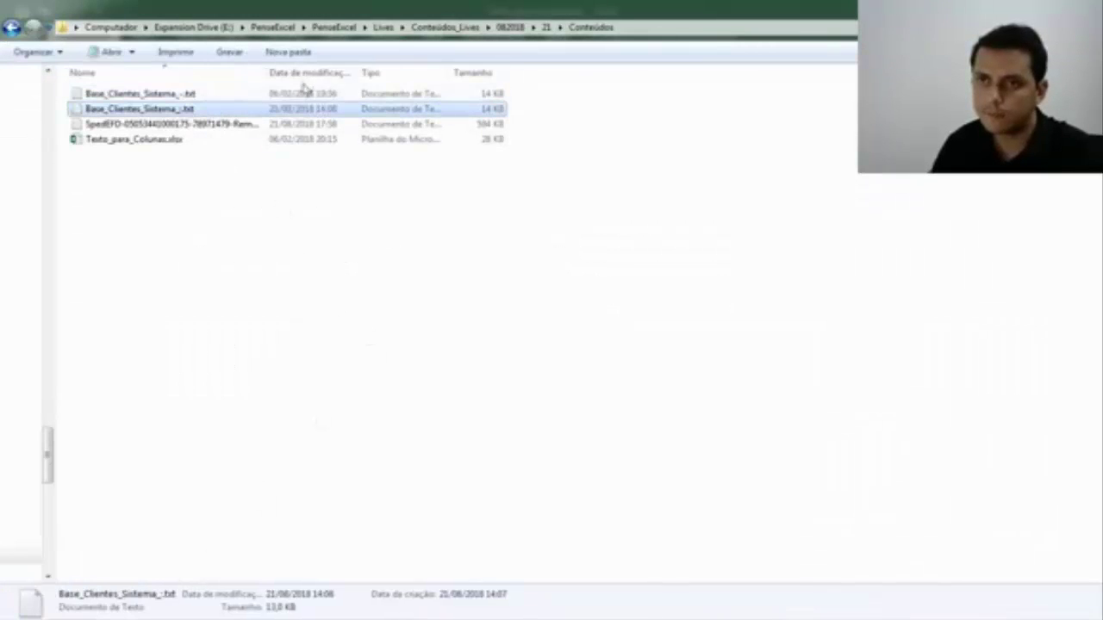
pyautogui.doubleClick(267, 73)
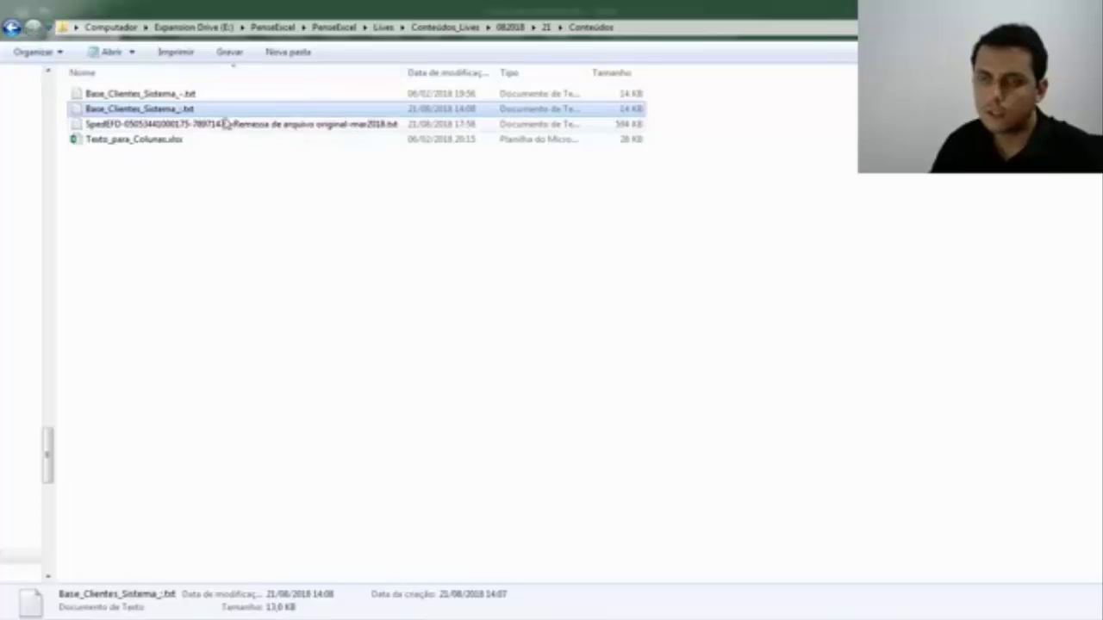
pyautogui.click(186, 95)
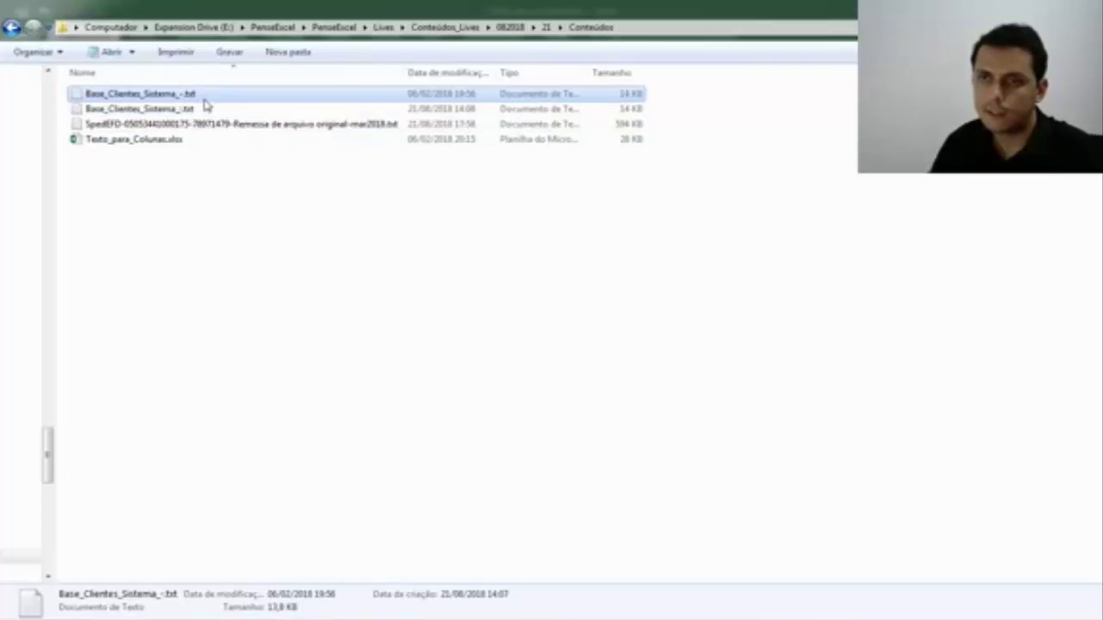
pyautogui.click(176, 111)
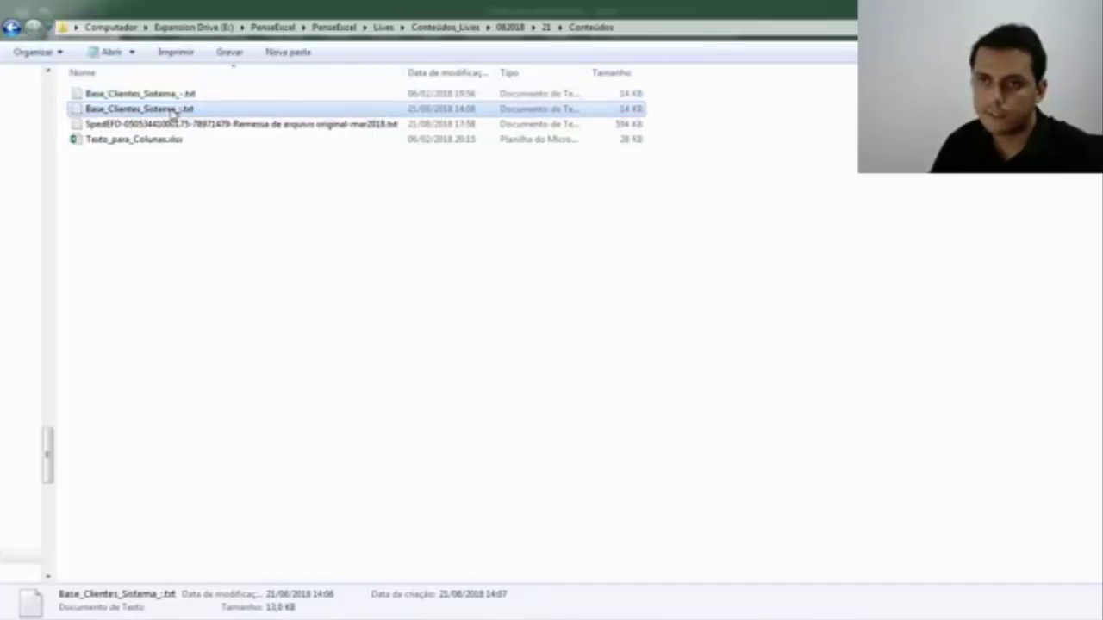
pyautogui.click(188, 94)
pyautogui.click(180, 109)
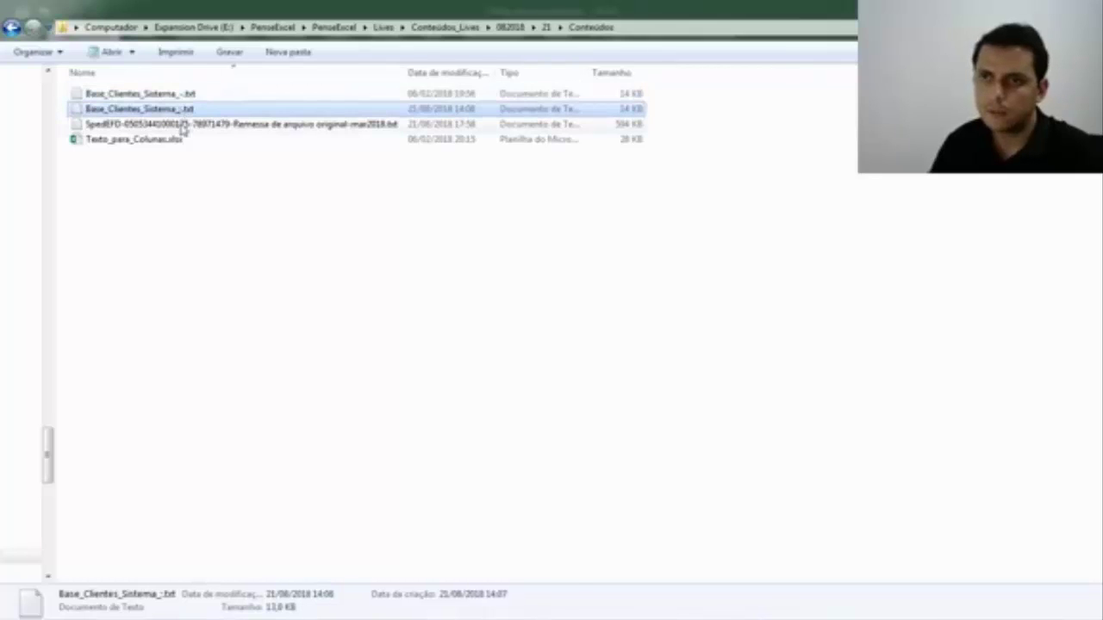
pyautogui.click(168, 124)
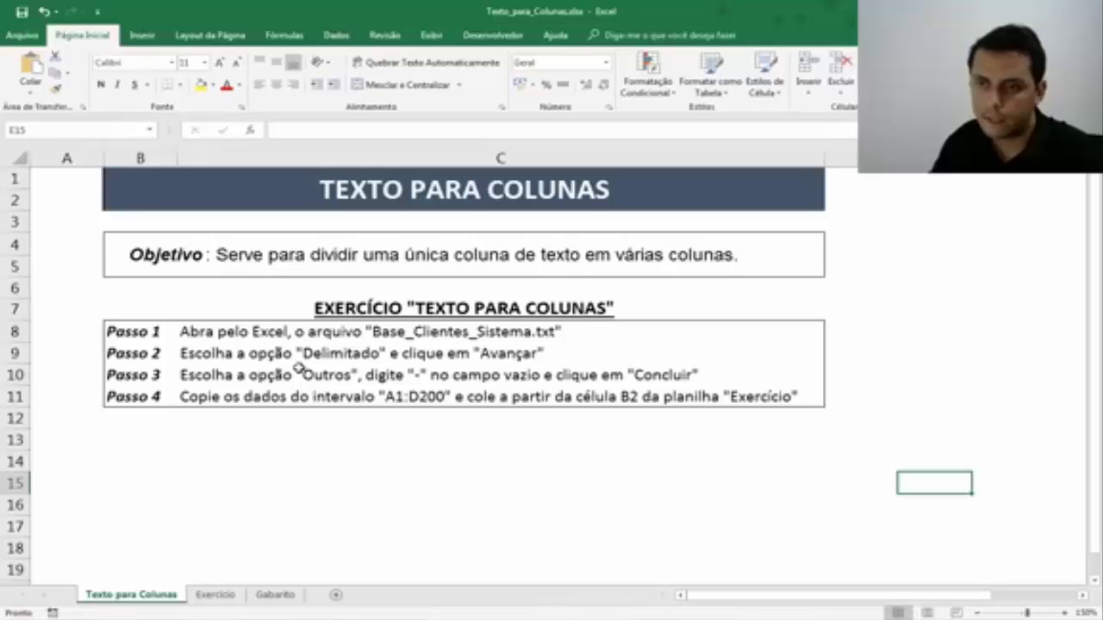
pyautogui.click(213, 596)
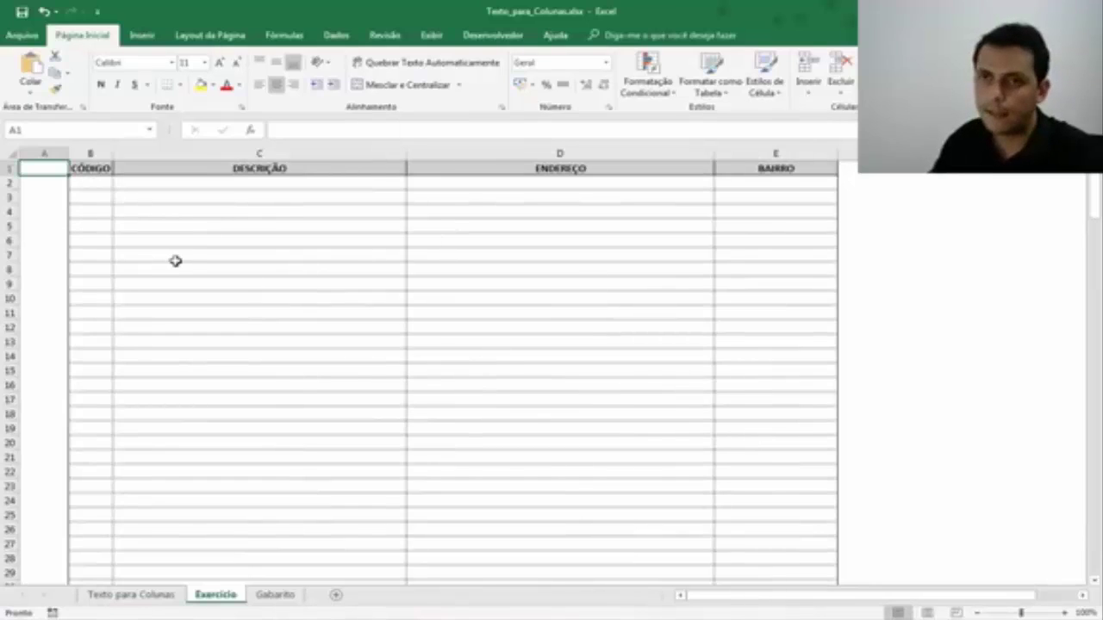
pyautogui.click(95, 151)
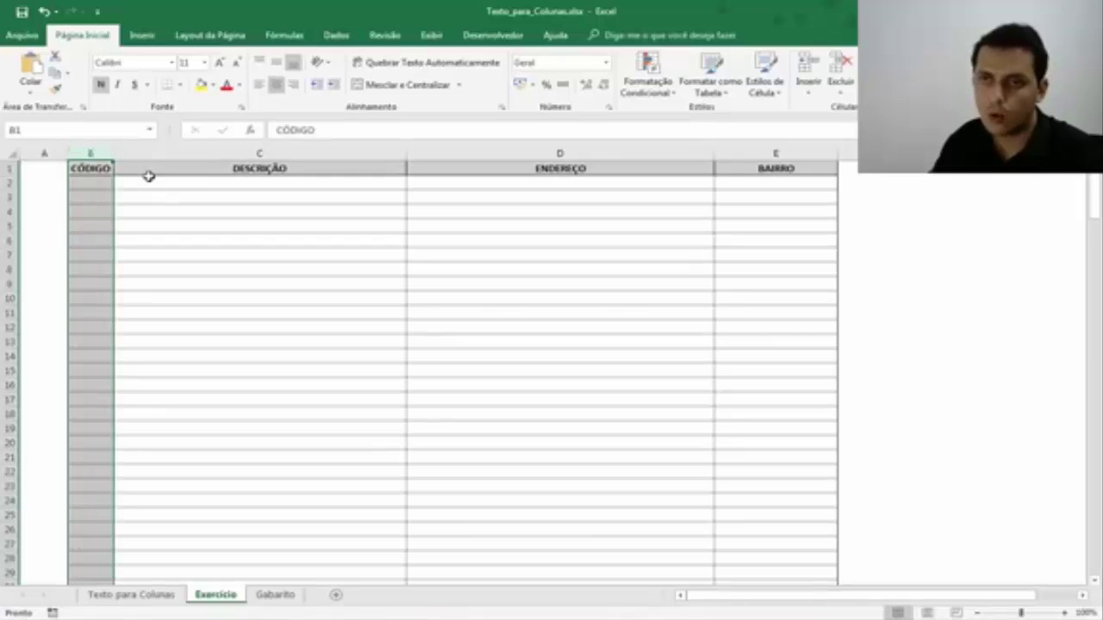
pyautogui.click(96, 169)
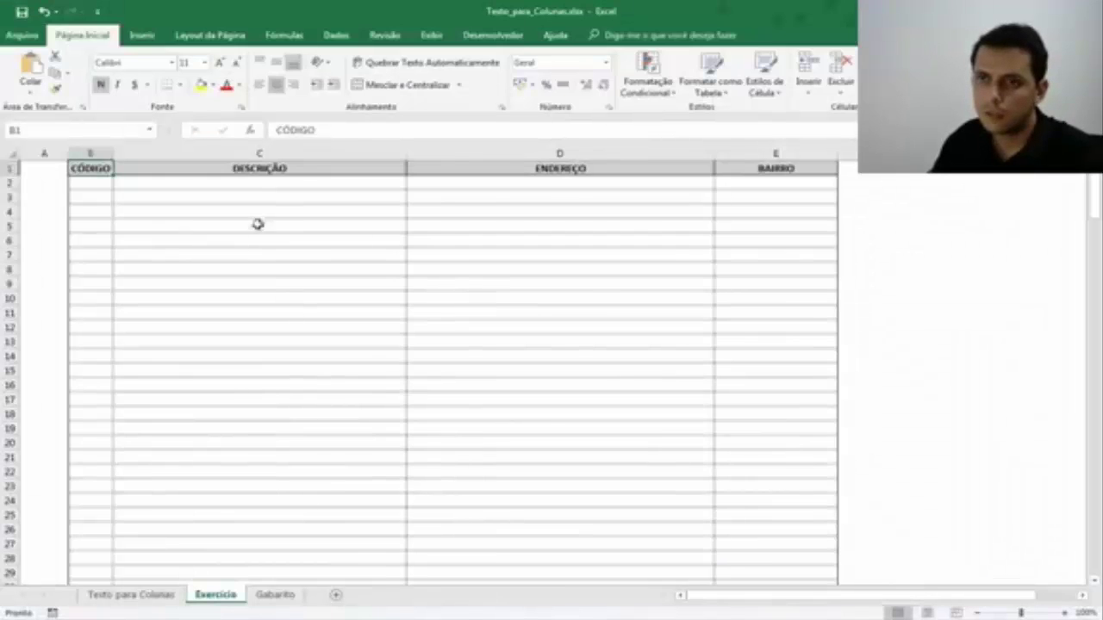
pyautogui.click(265, 183)
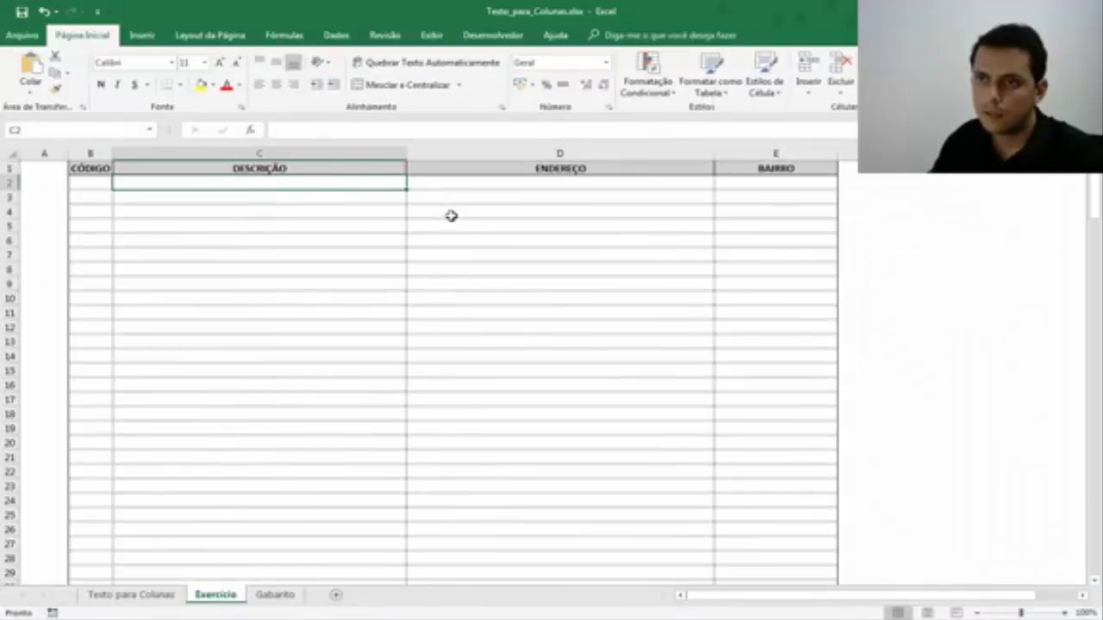
pyautogui.click(97, 169)
pyautogui.click(220, 171)
pyautogui.click(297, 186)
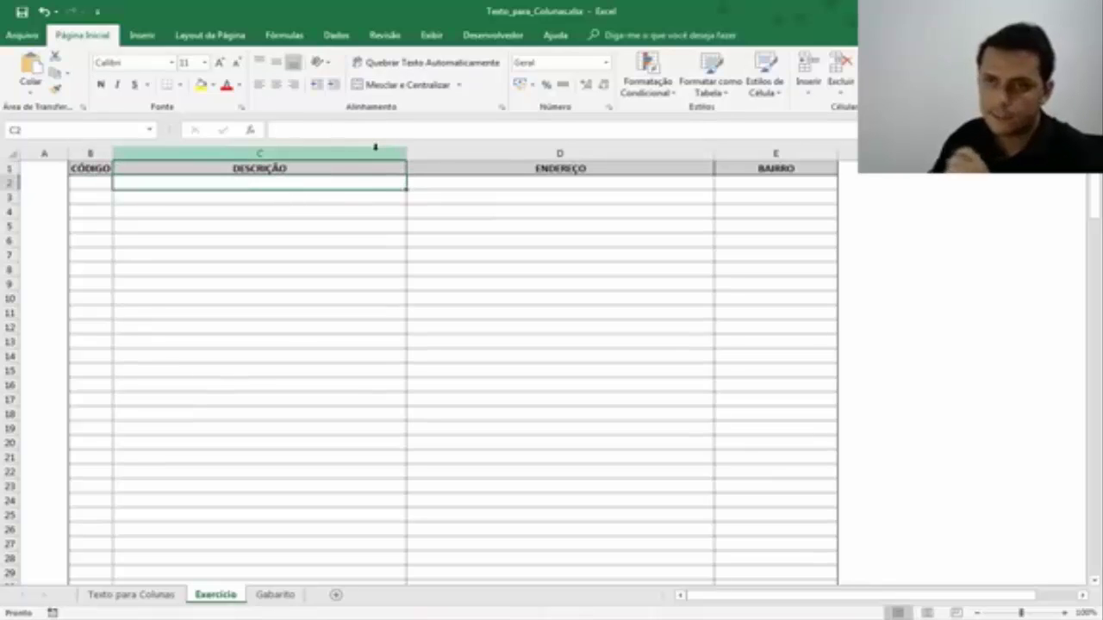
pyautogui.click(463, 182)
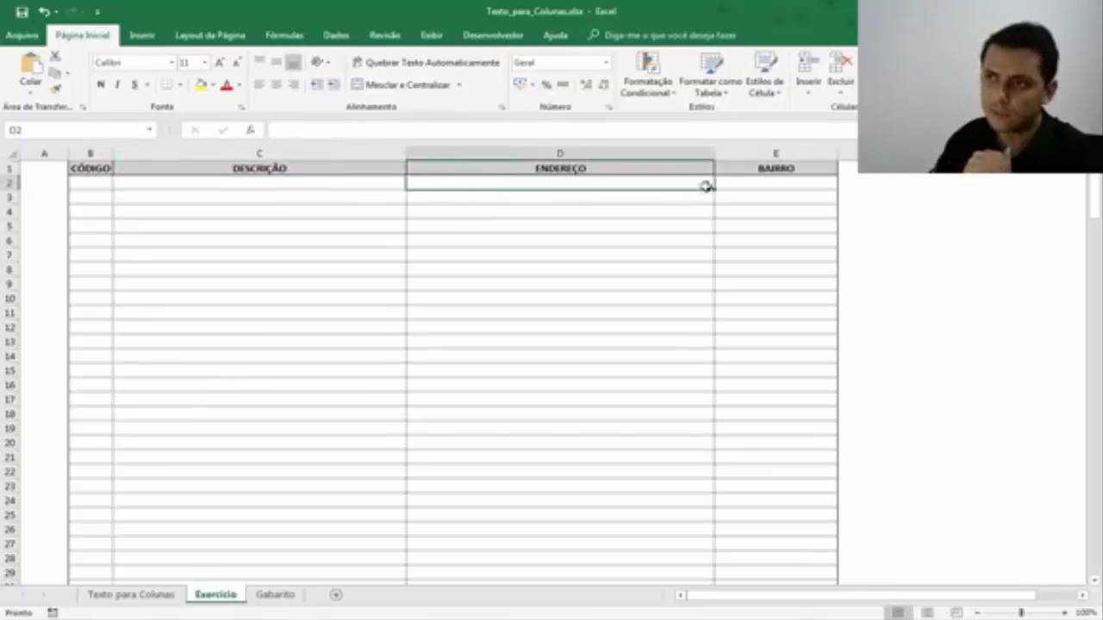
pyautogui.click(751, 184)
pyautogui.click(275, 594)
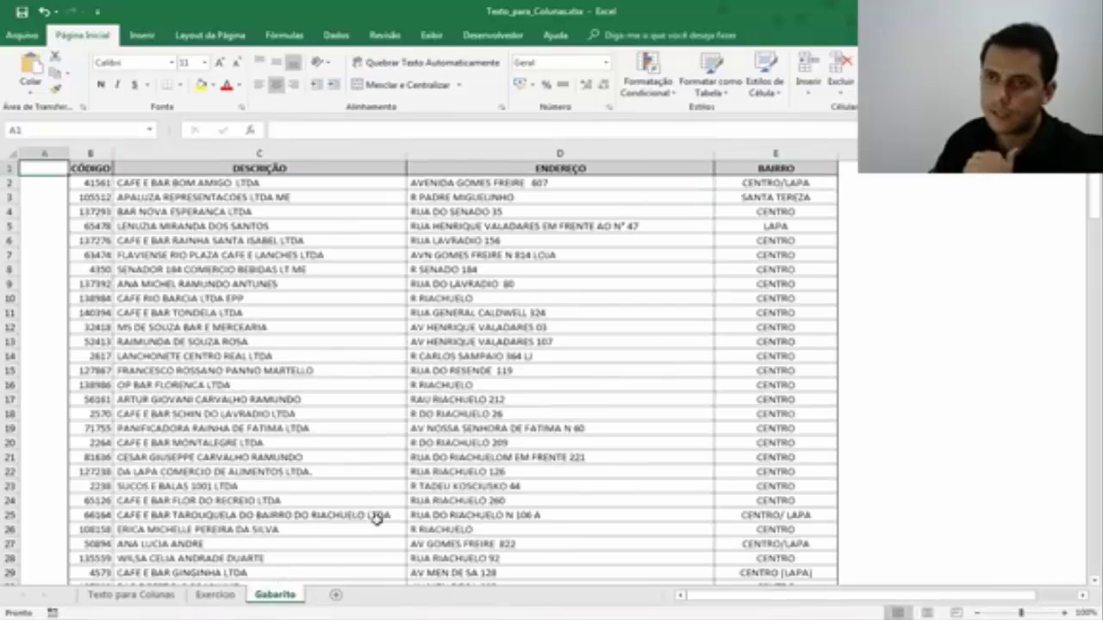
pyautogui.click(310, 182)
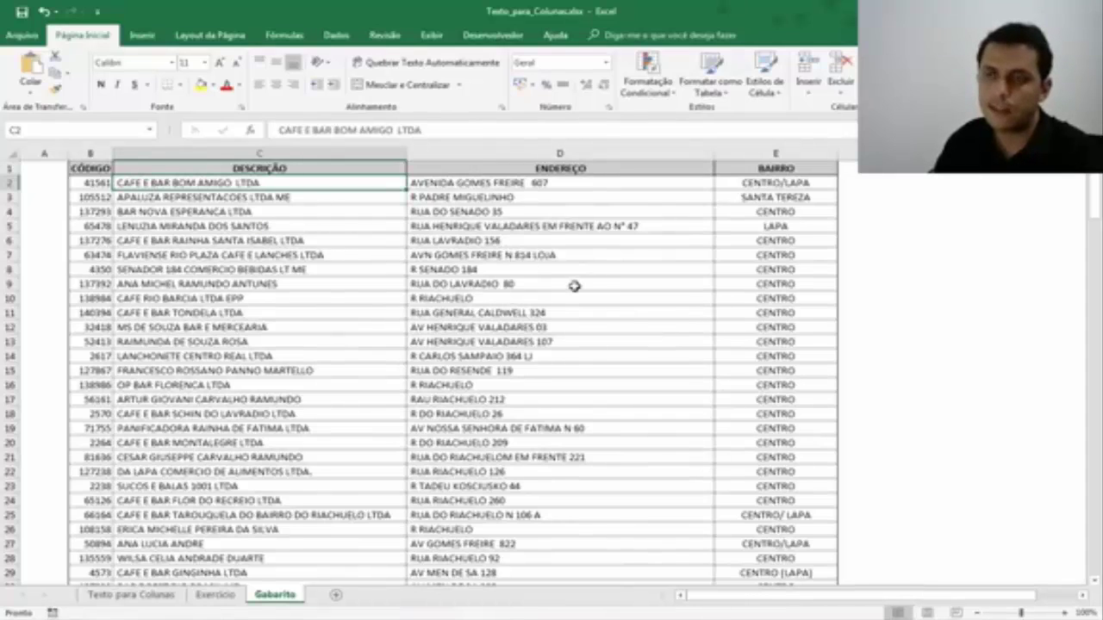
pyautogui.hotkey('ctrl', 'pageup')
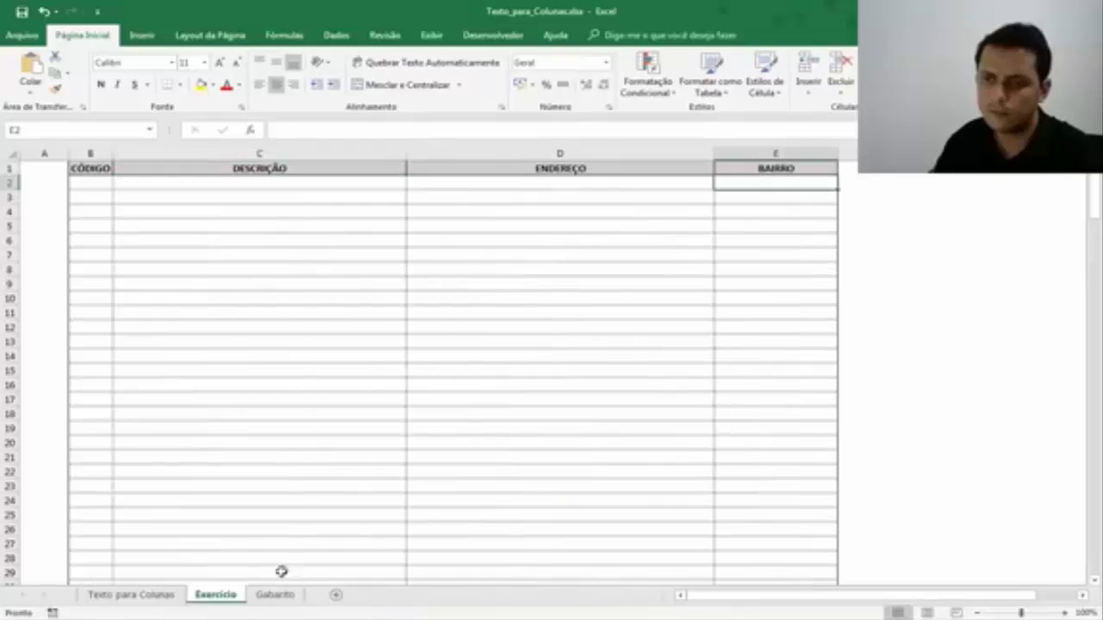
pyautogui.click(131, 594)
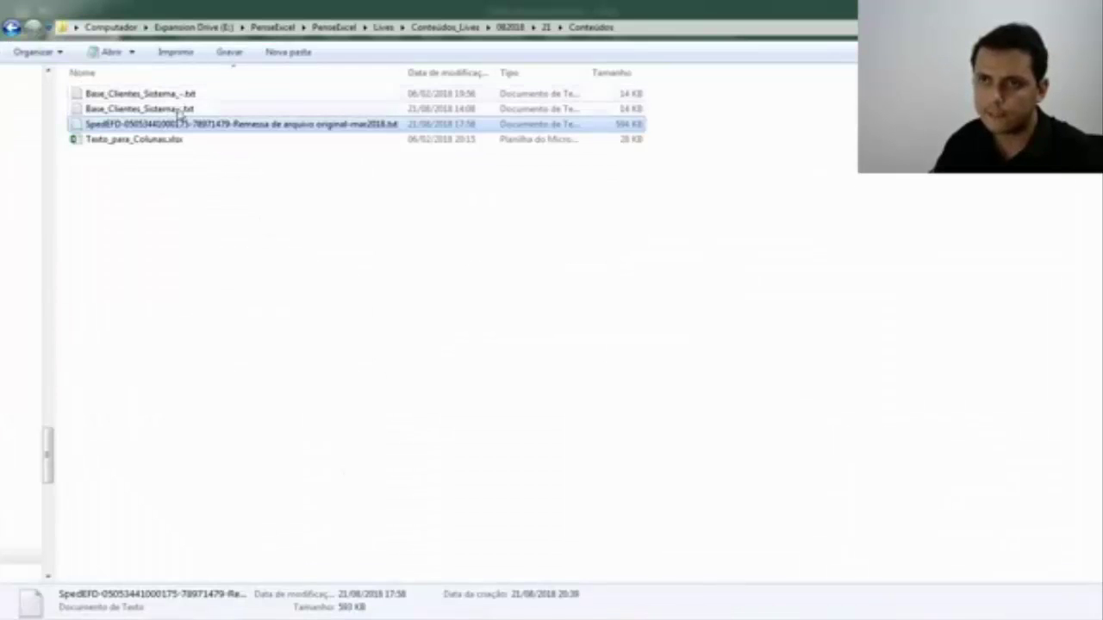
# - Select Base_Clientes_Sistema_-.txt in Explorer, then return to the Excel workbook
pyautogui.click(177, 96)
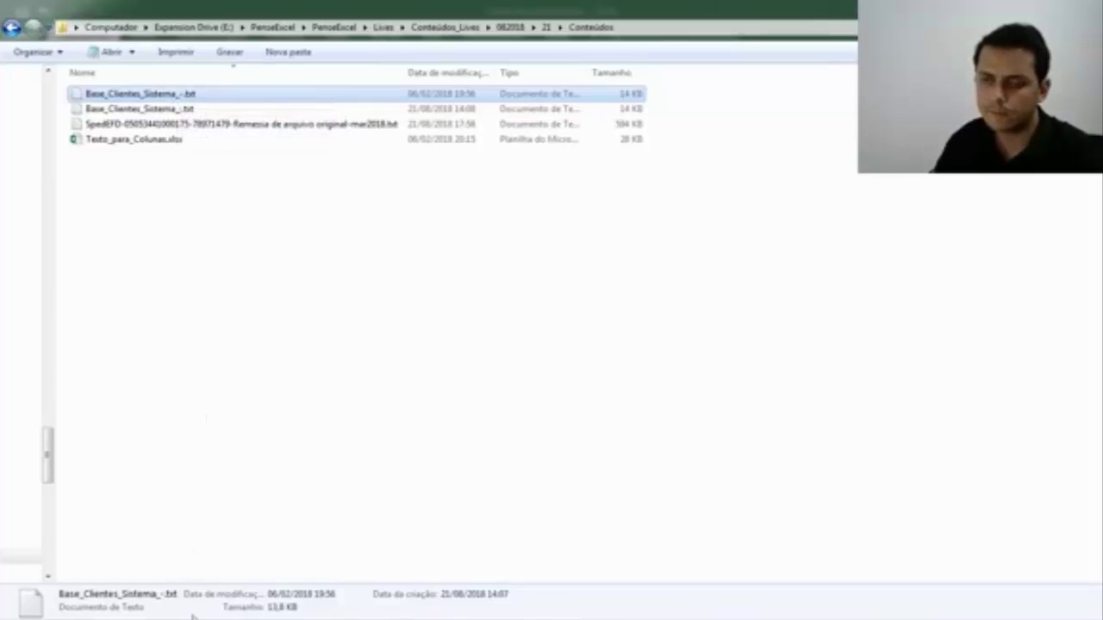
pyautogui.hotkey('alt', 'Tab')
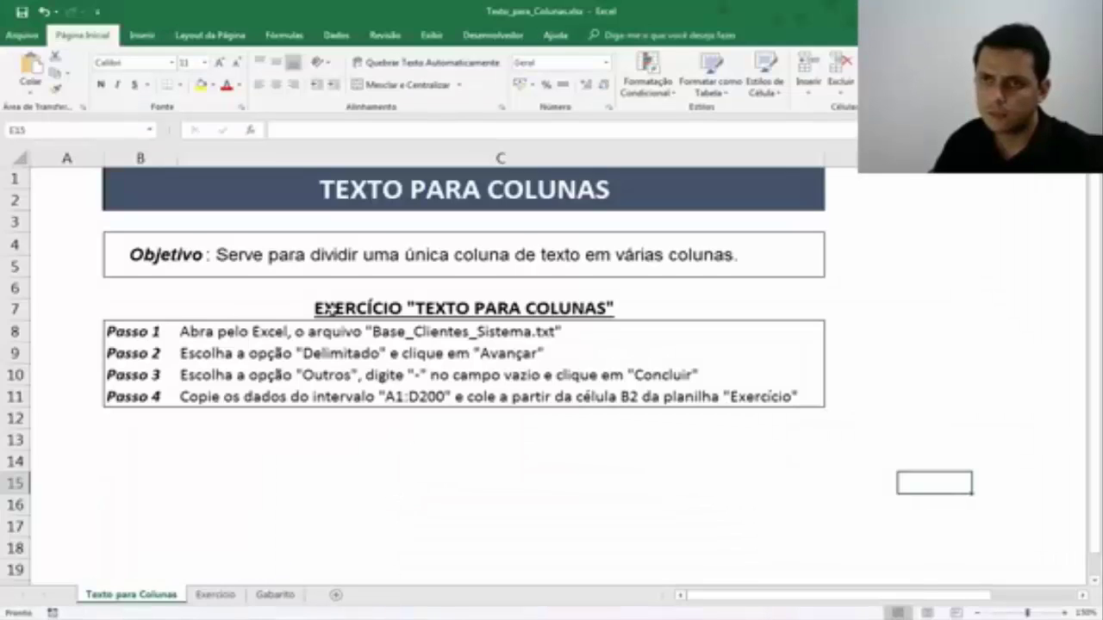
# - Bring up the File backstage Informações page for the Texto_para_Colunas workbook
pyautogui.click(332, 308)
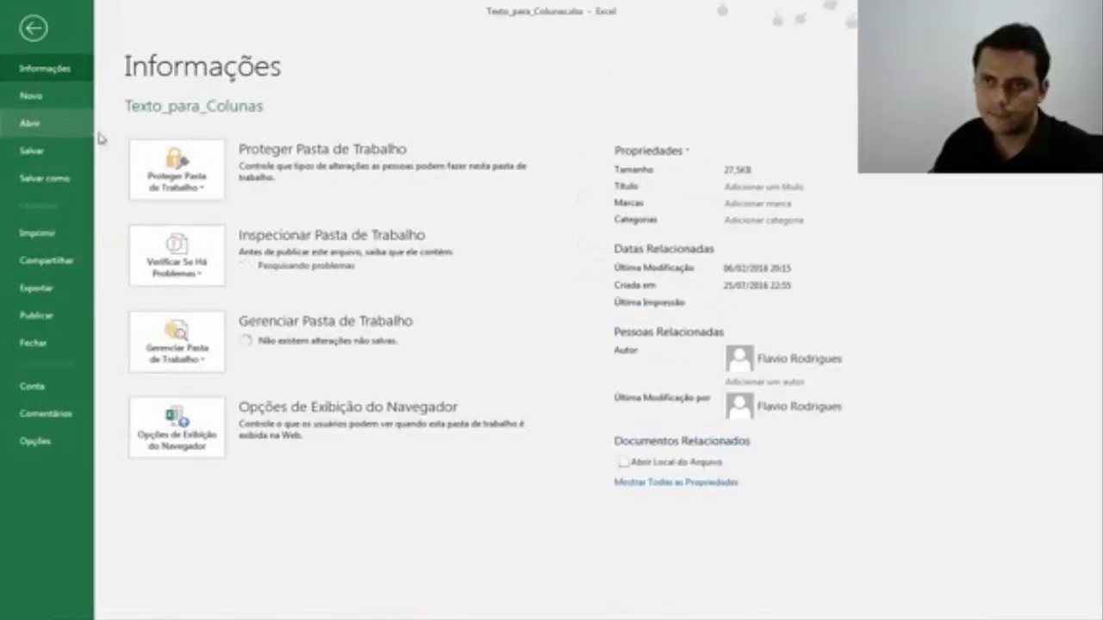
# - Go to the Abrir page and browse the computer for the text file
pyautogui.click(86, 126)
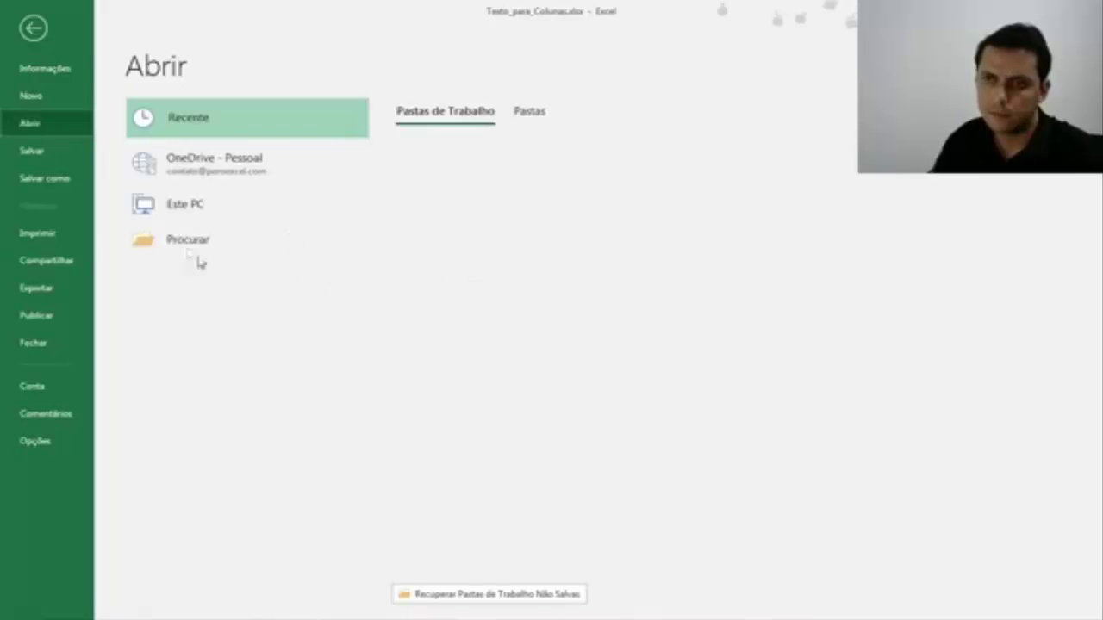
pyautogui.click(263, 278)
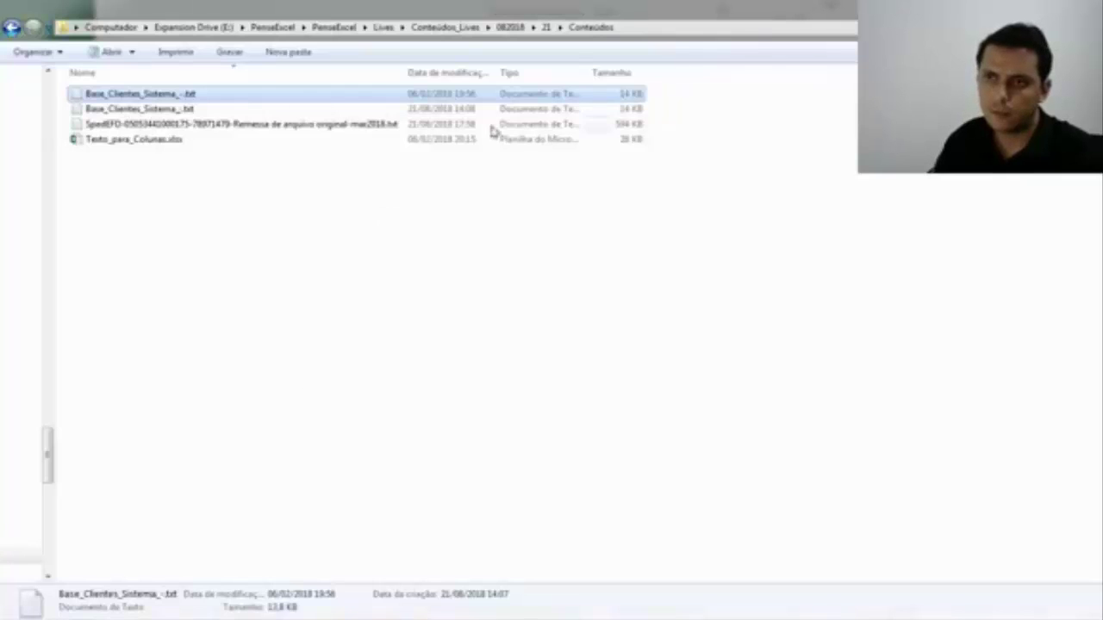
pyautogui.click(673, 36)
pyautogui.click(335, 382)
pyautogui.press('Escape')
pyautogui.click(308, 253)
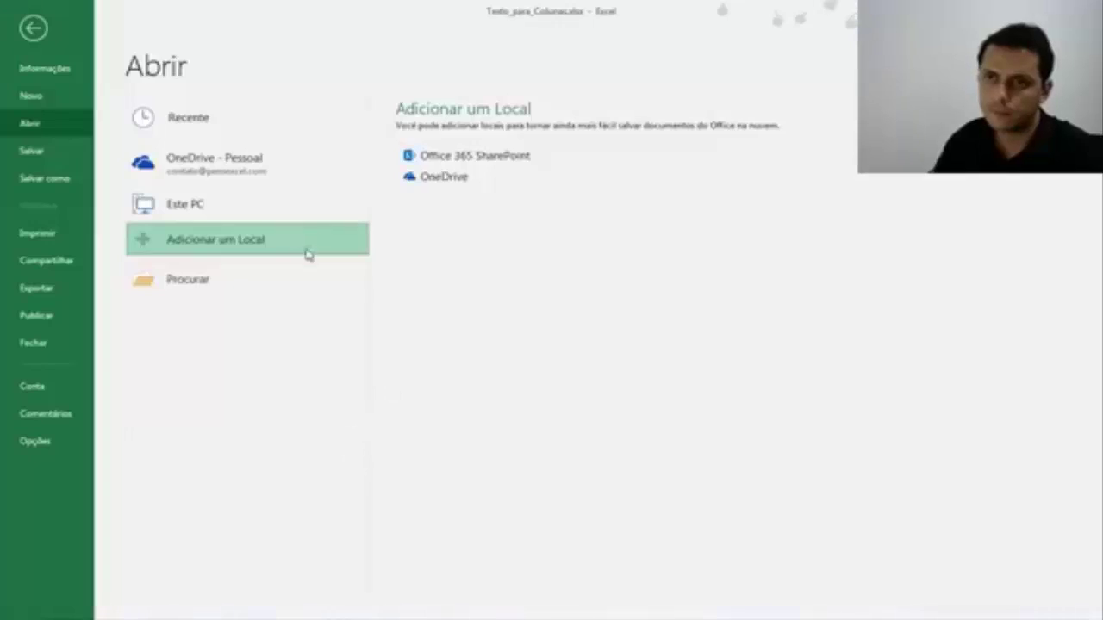
pyautogui.click(207, 278)
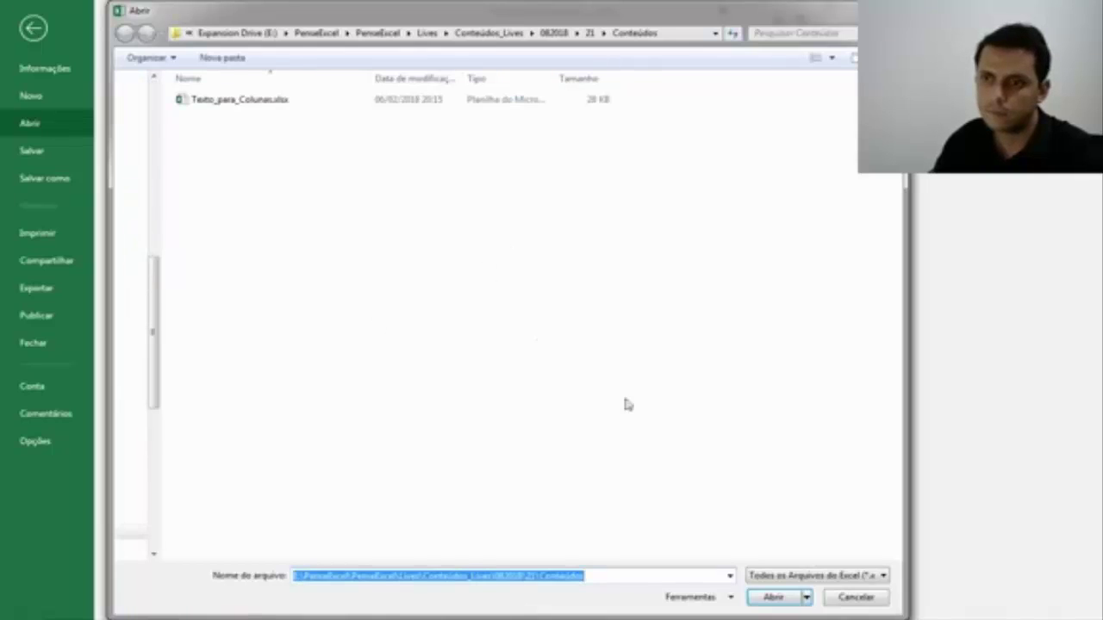
# - Filter by All Files (*.*) and open Base_Clientes_Sistema_-.txt
pyautogui.click(815, 577)
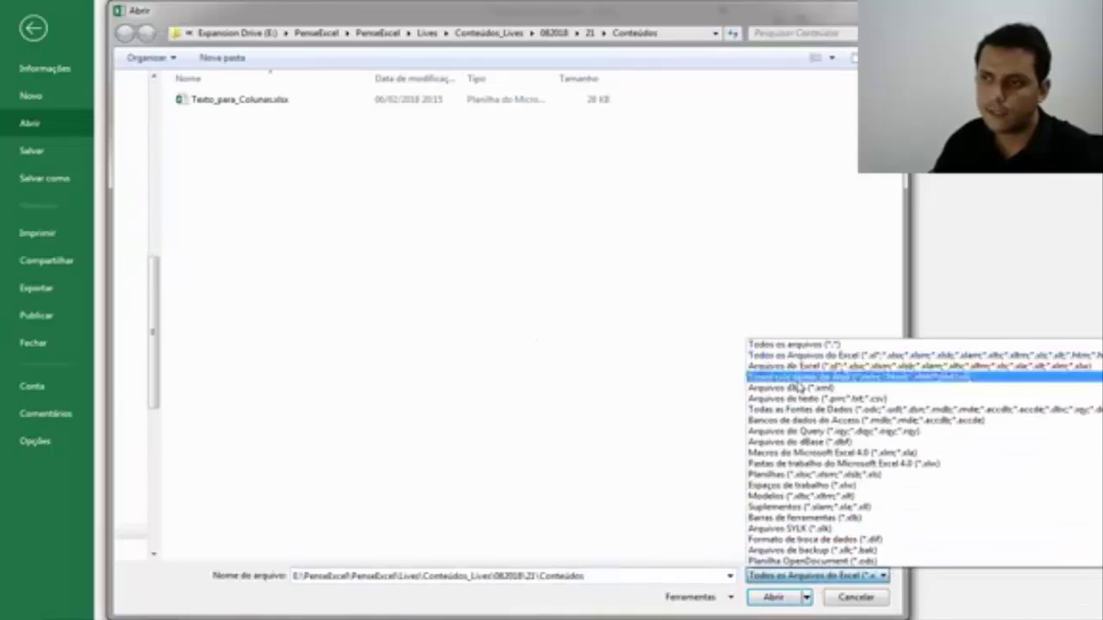
pyautogui.click(800, 347)
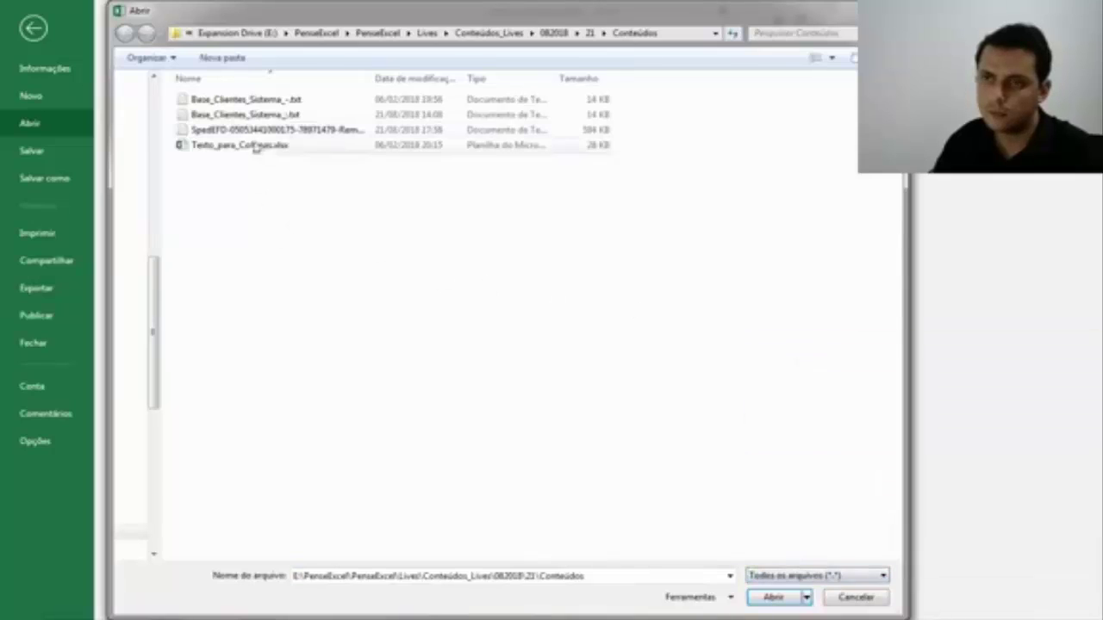
pyautogui.click(281, 102)
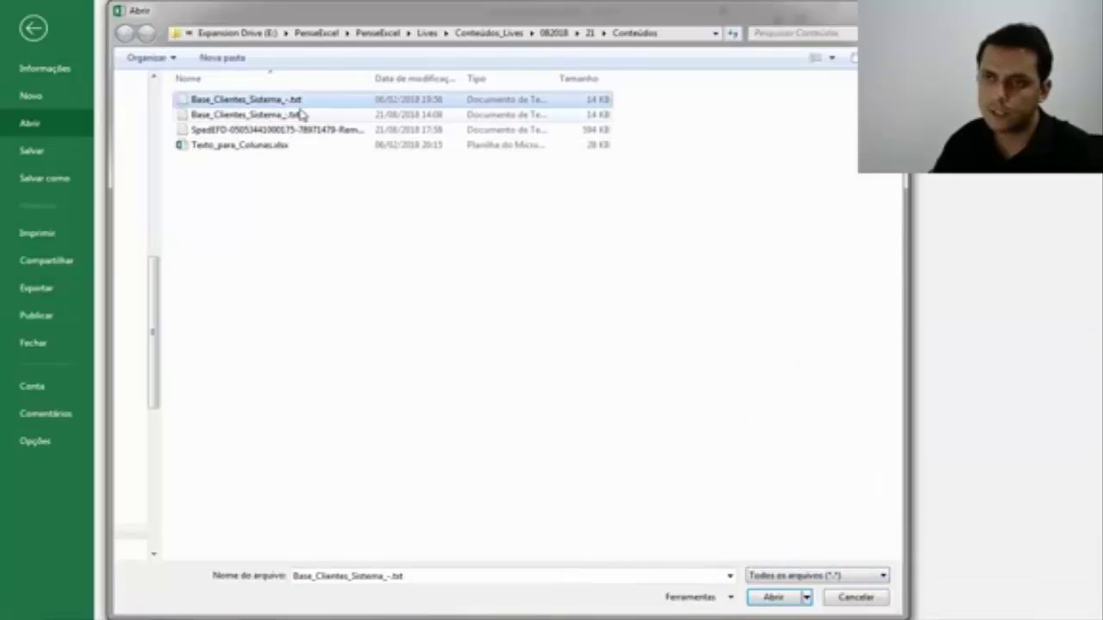
pyautogui.click(773, 597)
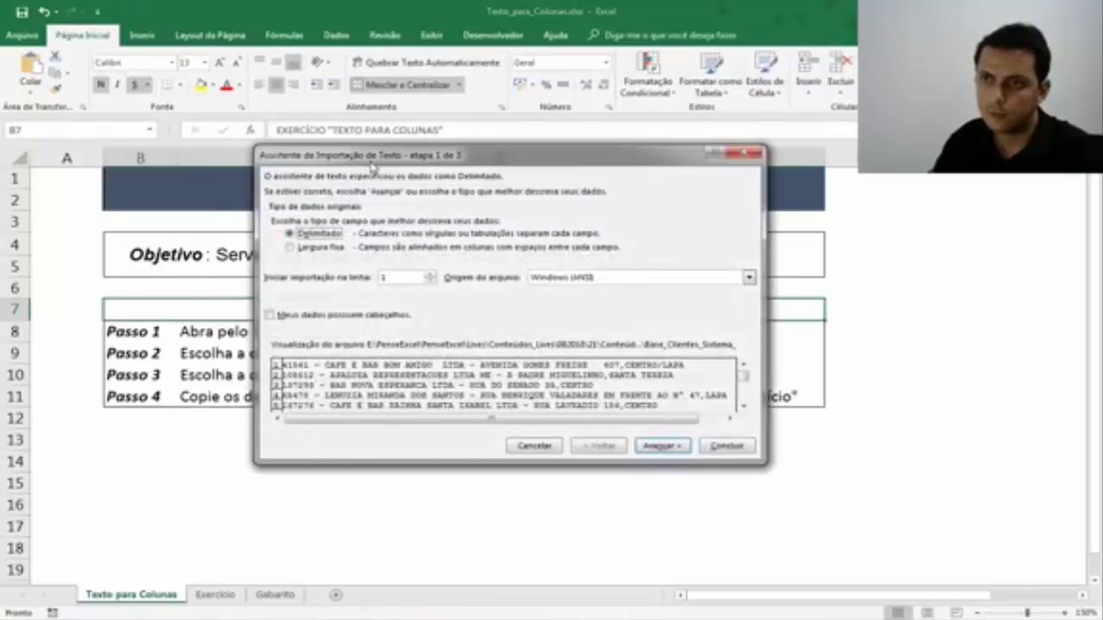
# - Move the Text Import Wizard aside, then cancel it without importing
pyautogui.moveTo(379, 161); pyautogui.dragTo(312, 168)
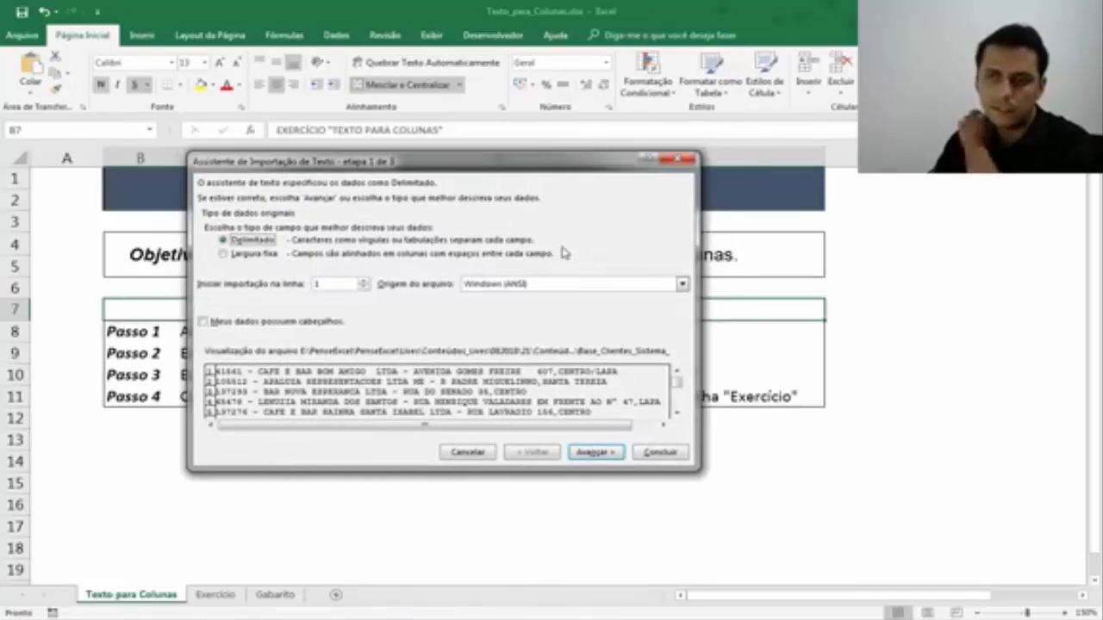
pyautogui.moveTo(533, 161); pyautogui.dragTo(536, 196)
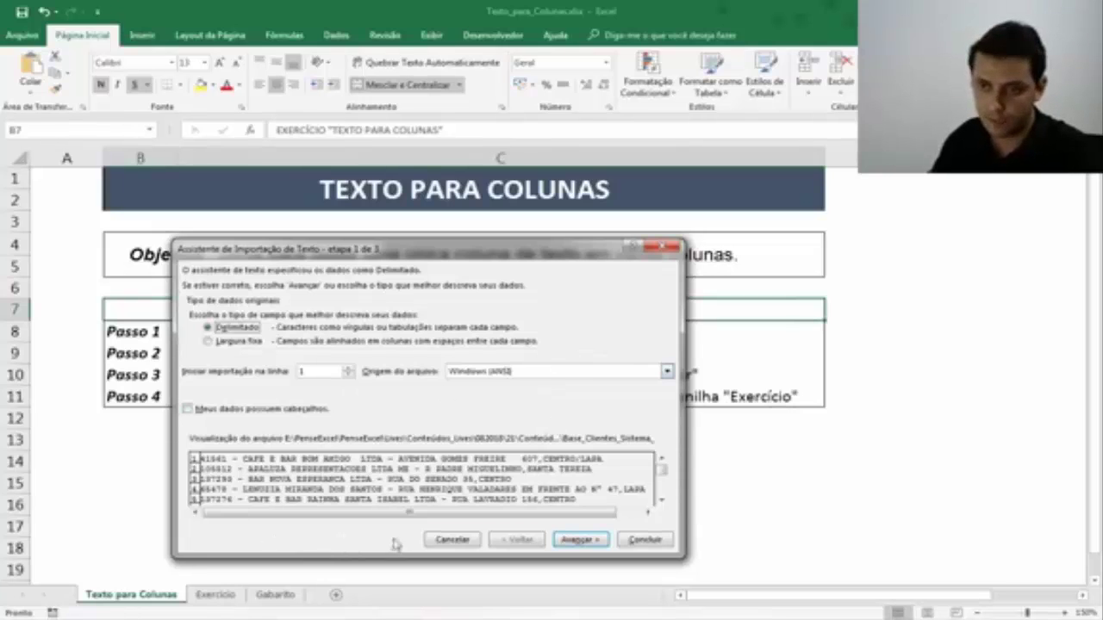
pyautogui.moveTo(390, 256); pyautogui.dragTo(390, 212)
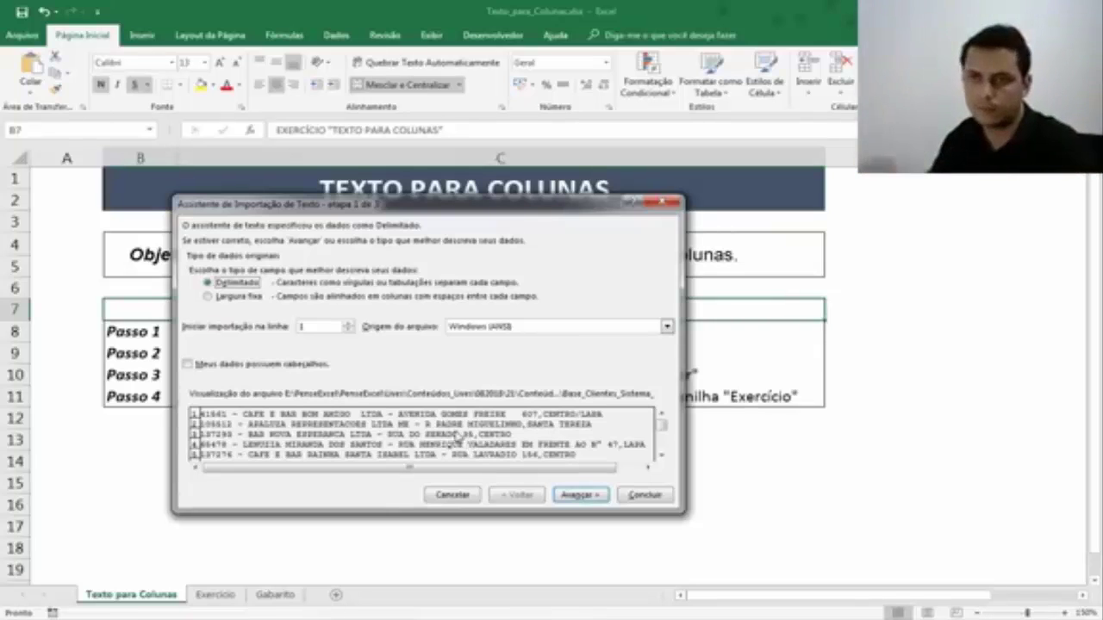
pyautogui.click(452, 496)
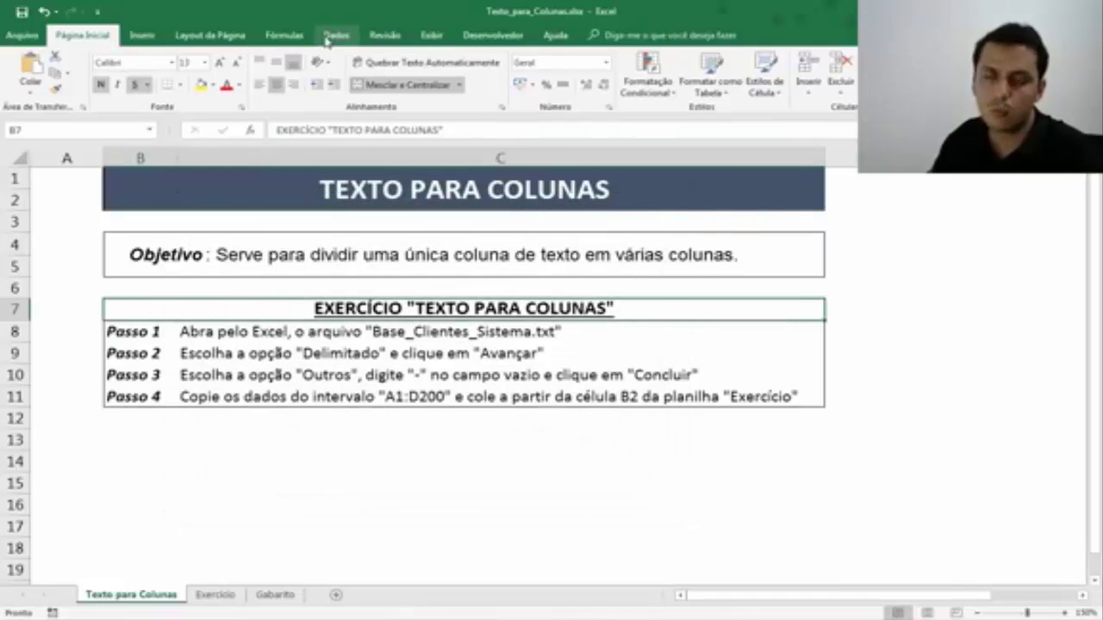
# - Show the Obter Dados Externos options on the Dados tab
pyautogui.click(329, 39)
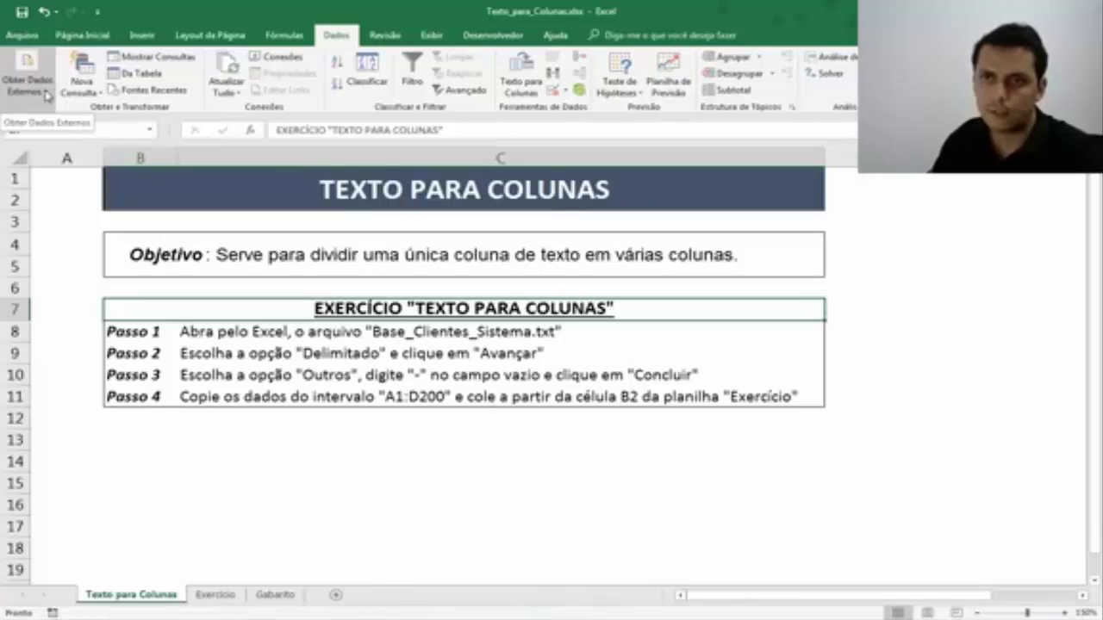
pyautogui.click(48, 96)
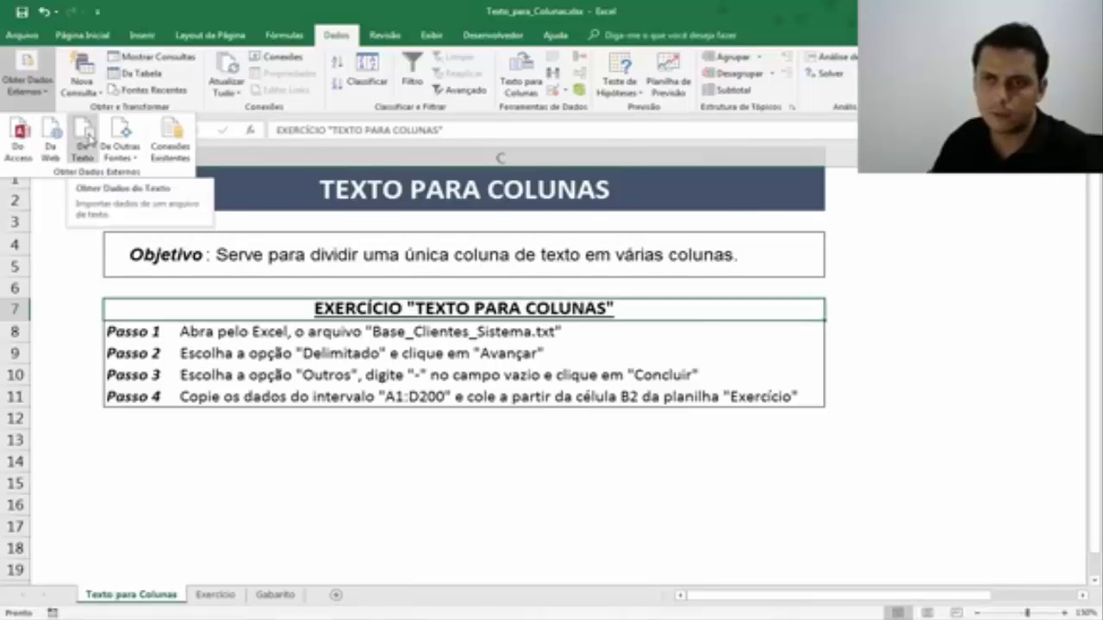
# - Import Base_Clientes_Sistema_-.txt through De Texto in the Importar arquivo de texto dialog
pyautogui.click(87, 138)
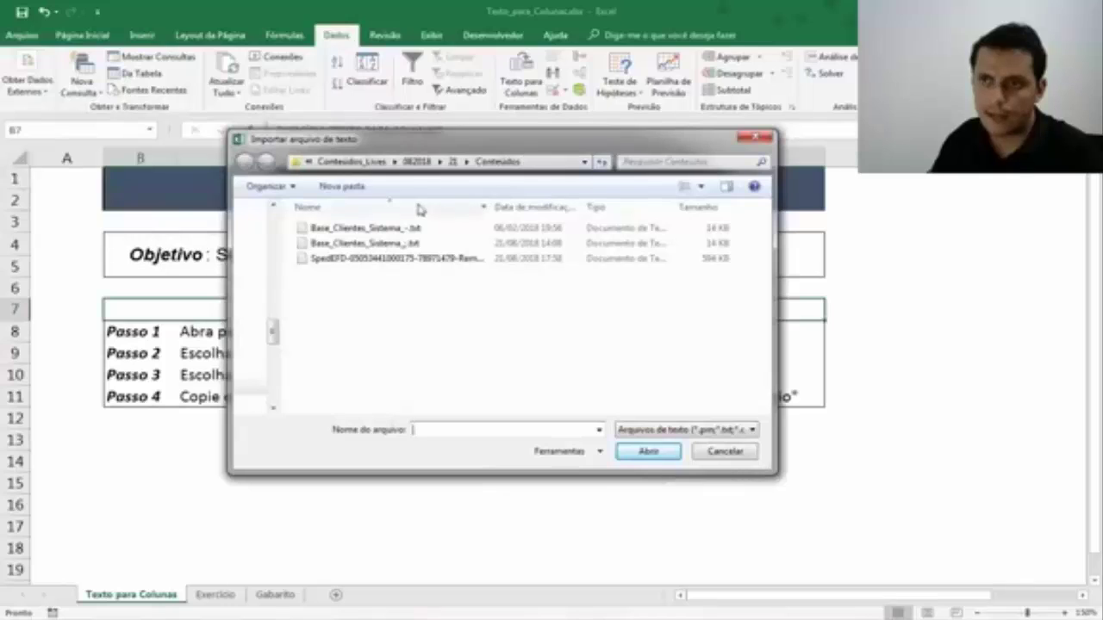
pyautogui.press('Tab')
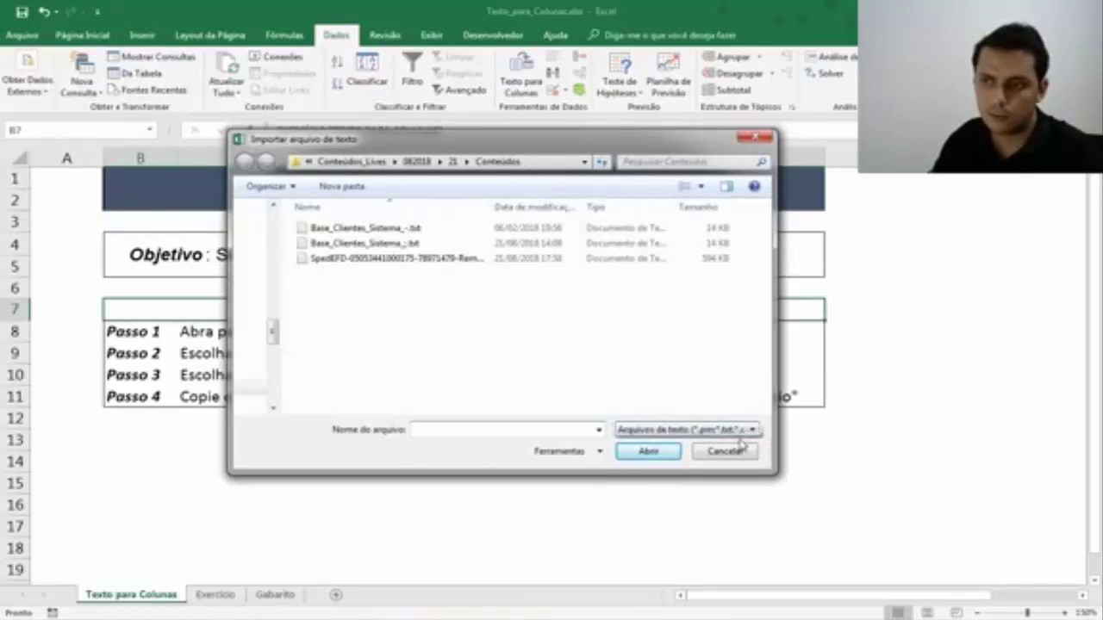
pyautogui.click(749, 439)
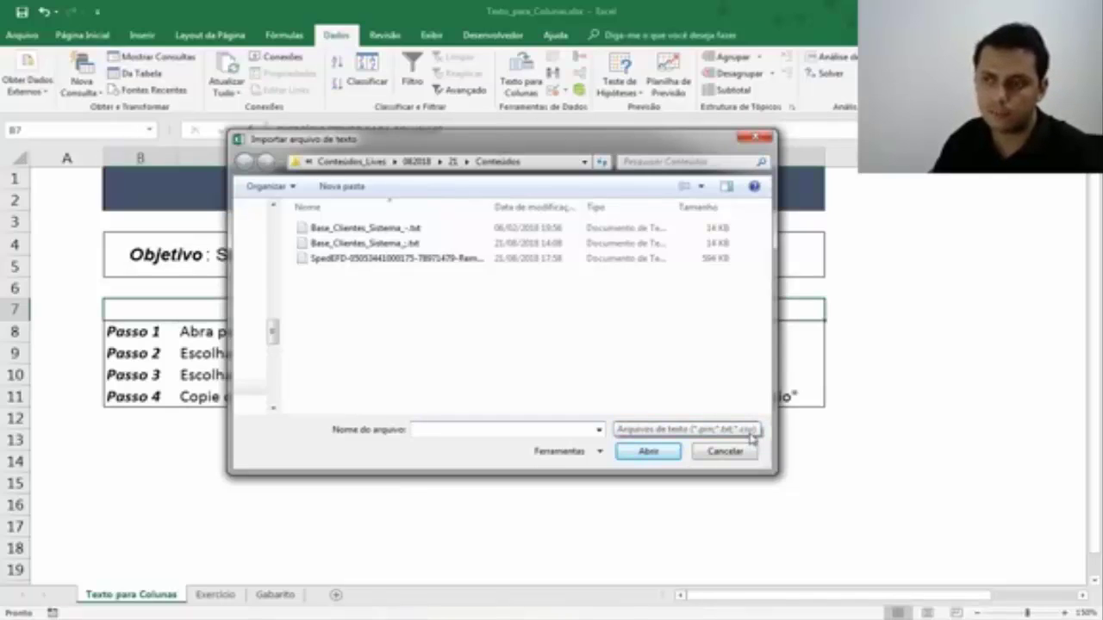
pyautogui.click(409, 230)
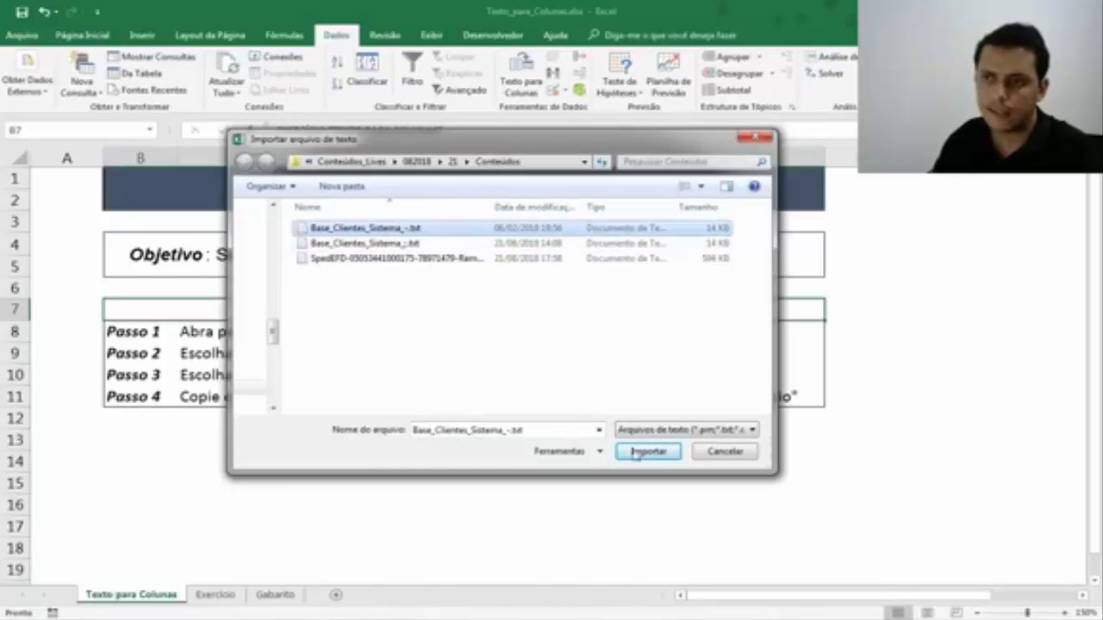
pyautogui.click(658, 457)
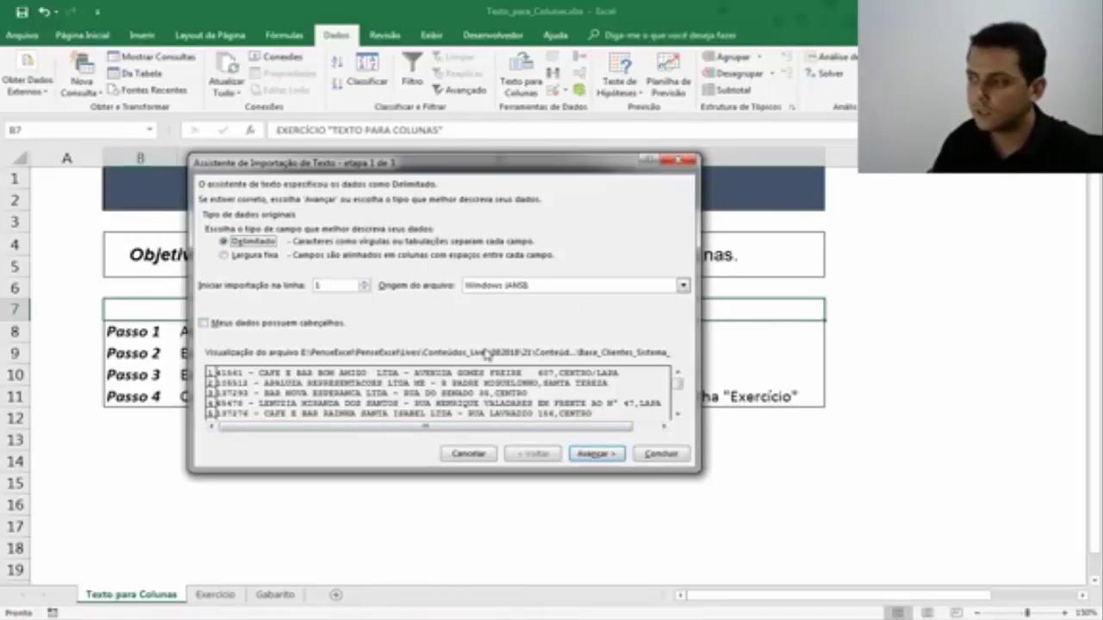
# - Reposition the step 1 wizard previewing Base_Clientes_Sistema_-.txt as Delimitado, Windows (ANSI)
pyautogui.moveTo(396, 165); pyautogui.dragTo(396, 159)
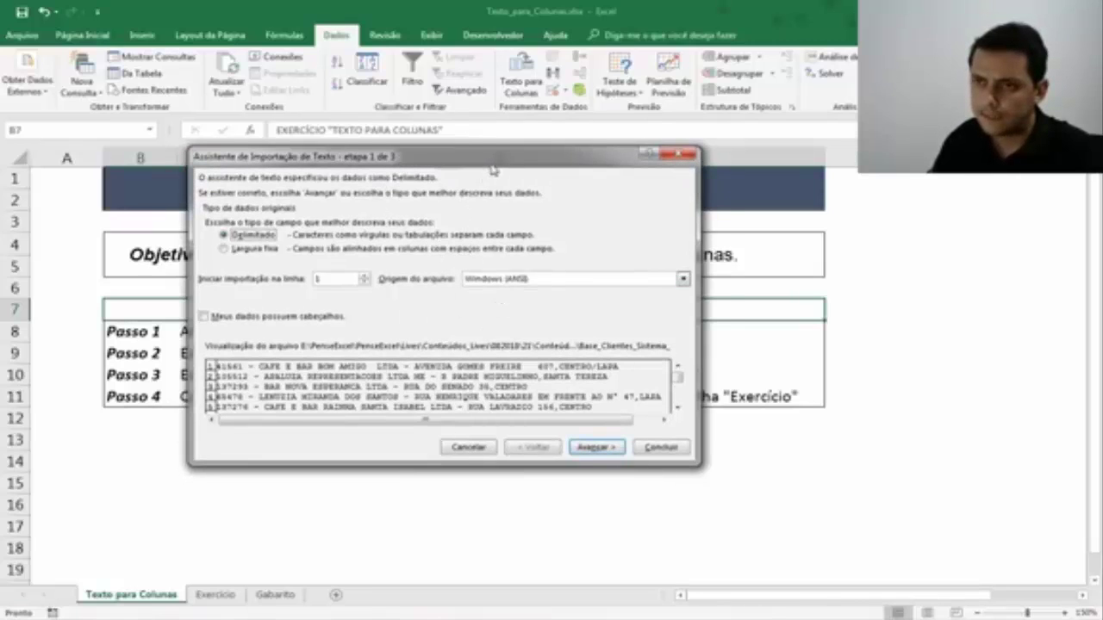
pyautogui.moveTo(491, 168)
pyautogui.mouseDown()
pyautogui.moveTo(509, 161)
pyautogui.moveTo(498, 240)
pyautogui.mouseUp()
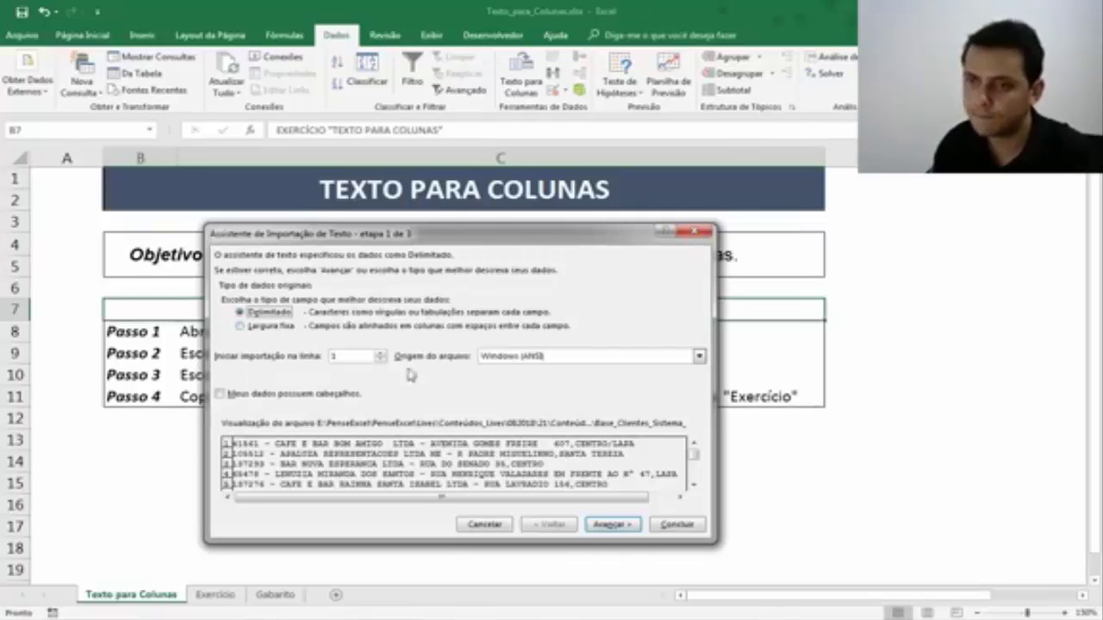
# - Choose Largura fixa as the original data type in wizard step 1
pyautogui.moveTo(367, 240); pyautogui.dragTo(327, 217)
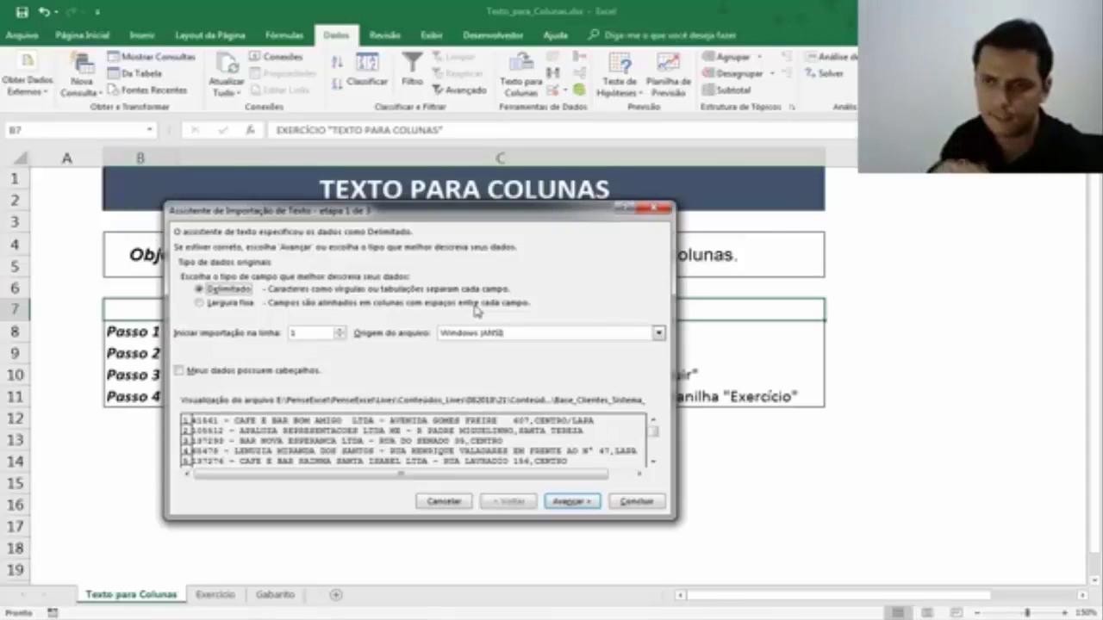
pyautogui.click(208, 306)
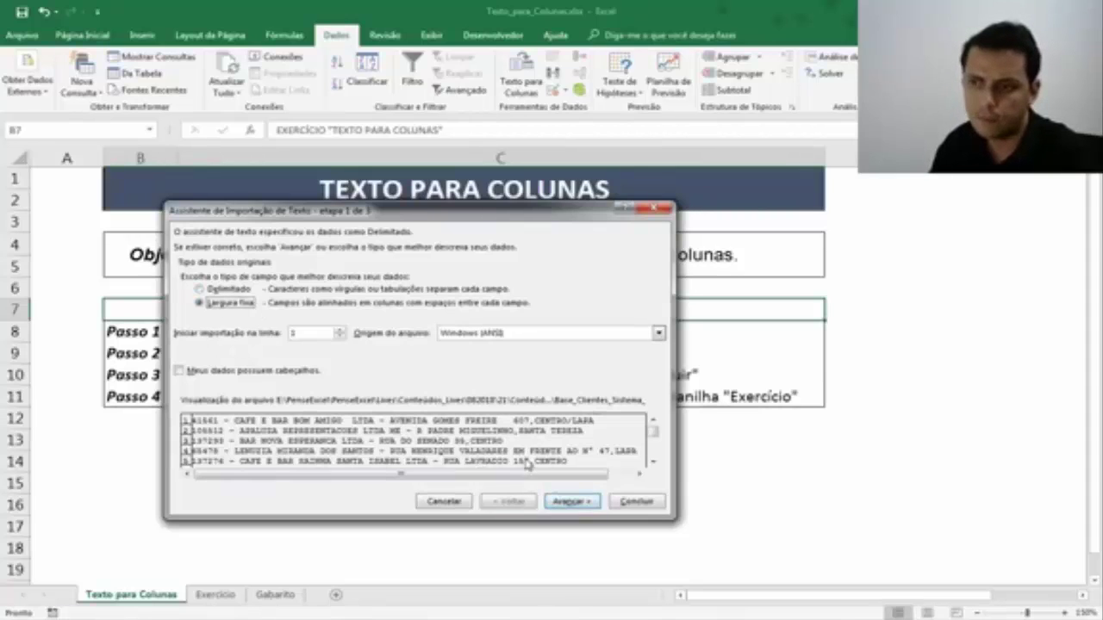
# - Advance the wizard to step 2 of 3 for setting fixed-width column breaks
pyautogui.click(568, 501)
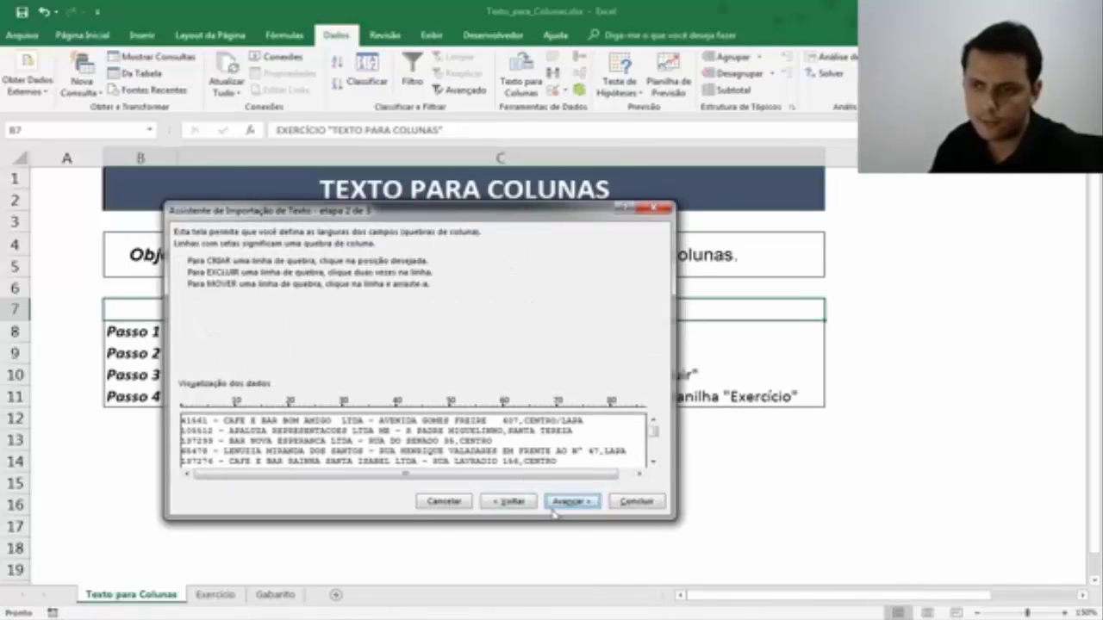
pyautogui.click(507, 502)
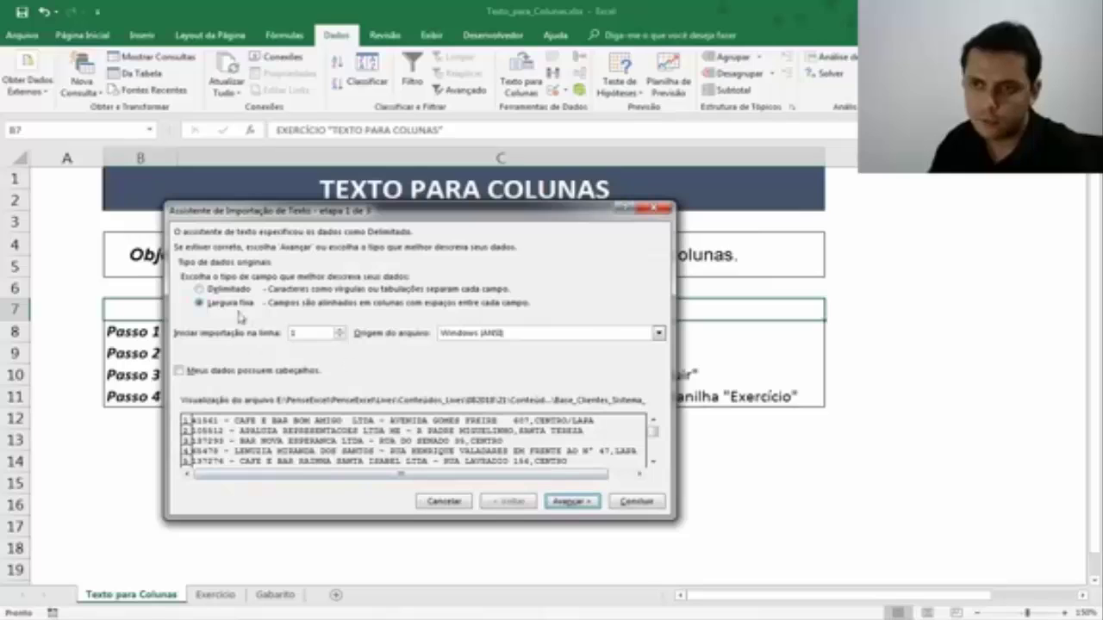
pyautogui.click(586, 499)
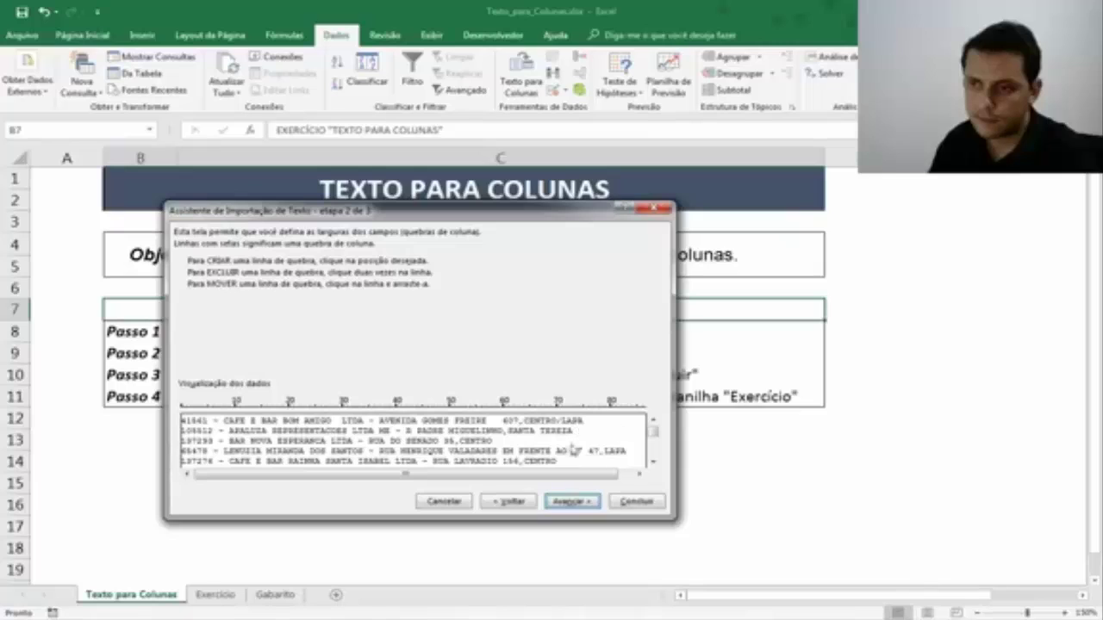
# - Place fixed-width breaks in the preview after the client code and after the company name
pyautogui.click(639, 474)
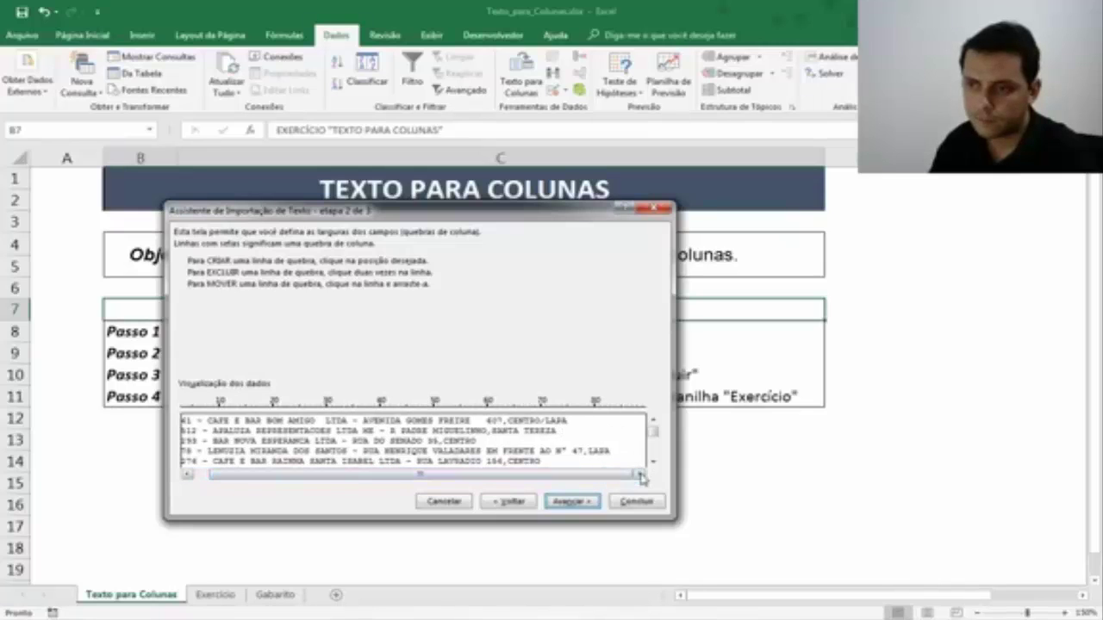
pyautogui.moveTo(620, 475); pyautogui.dragTo(552, 474)
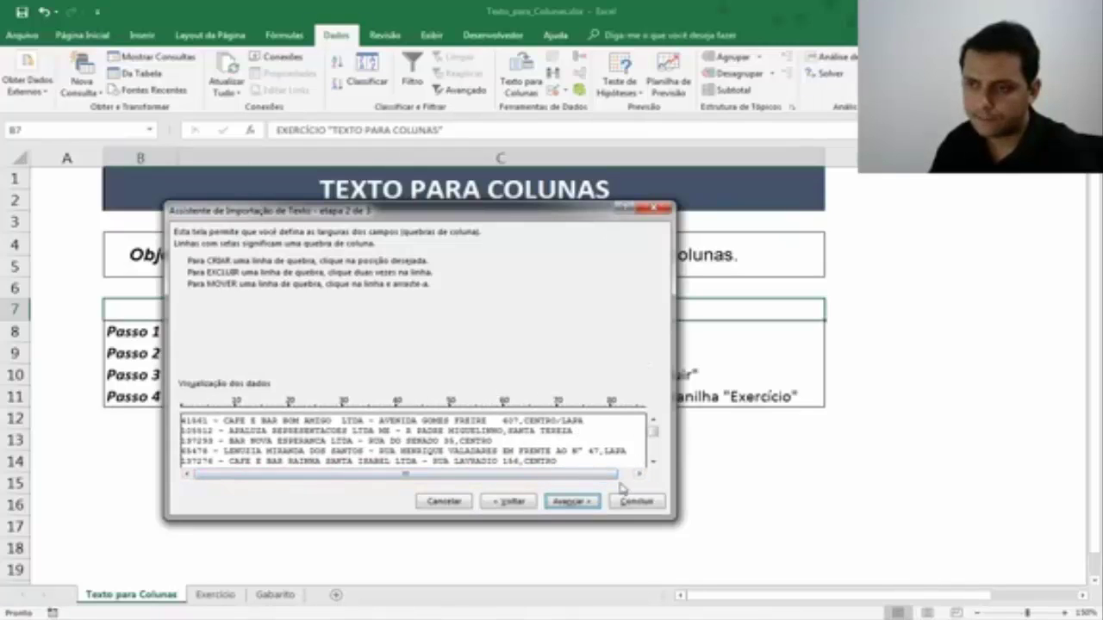
pyautogui.click(217, 420)
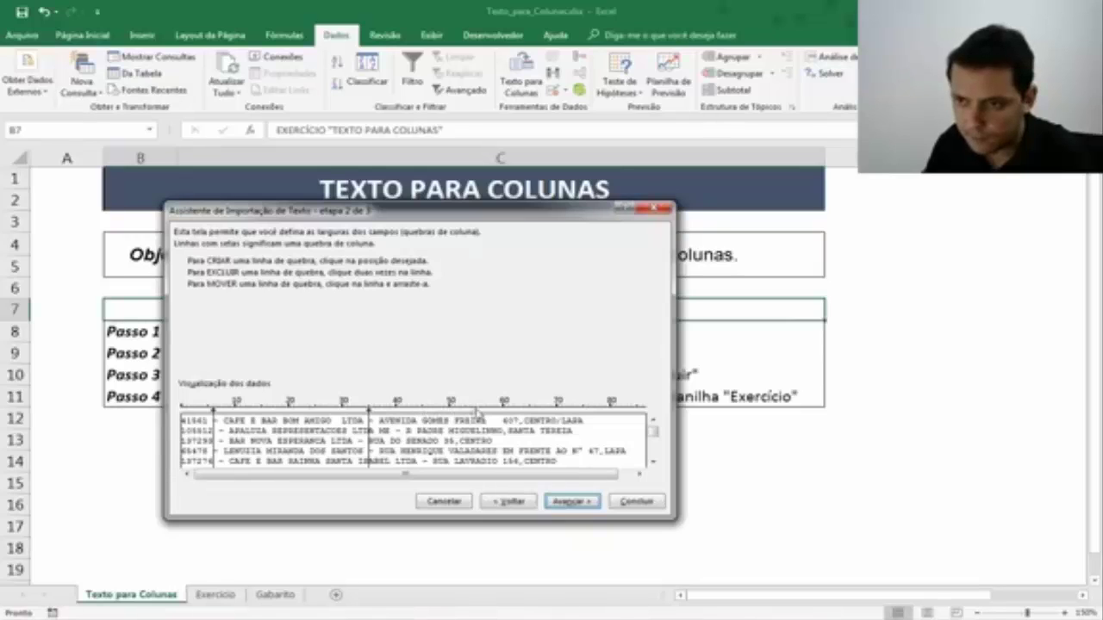
# - Add preview breaks near positions 60–75 around the street number and neighbourhood, plus one beside the code break
pyautogui.click(504, 415)
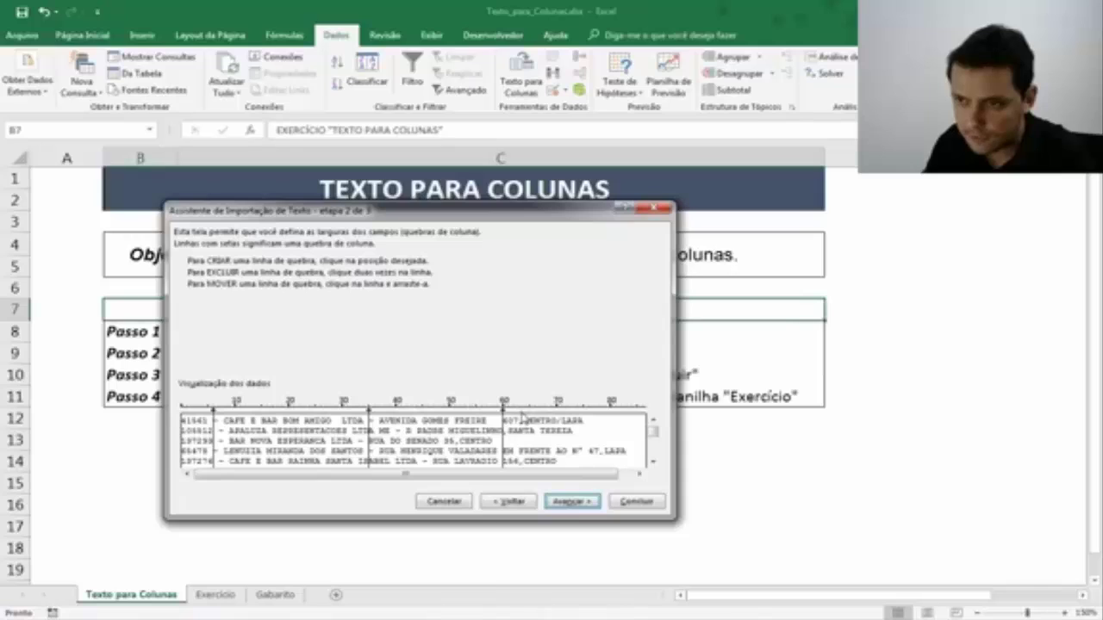
pyautogui.click(519, 418)
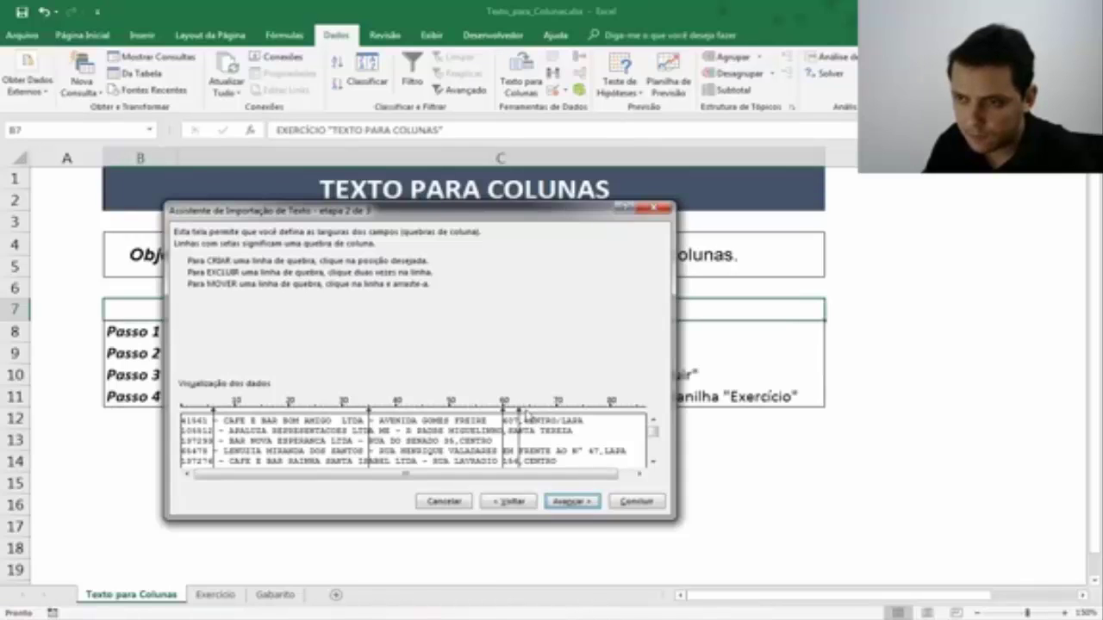
pyautogui.click(523, 417)
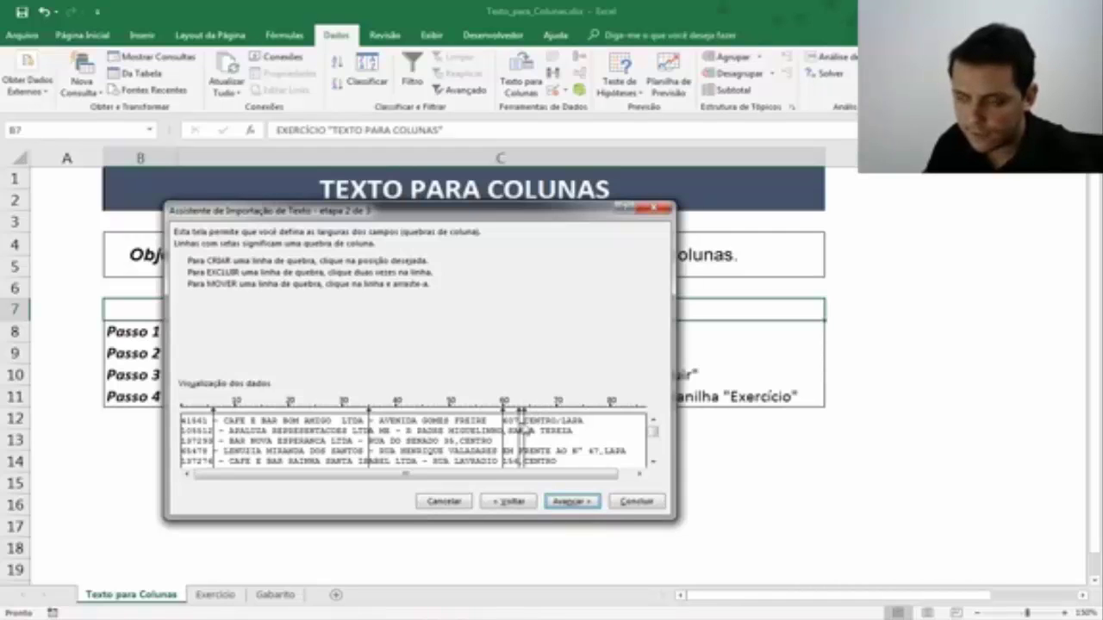
pyautogui.click(584, 419)
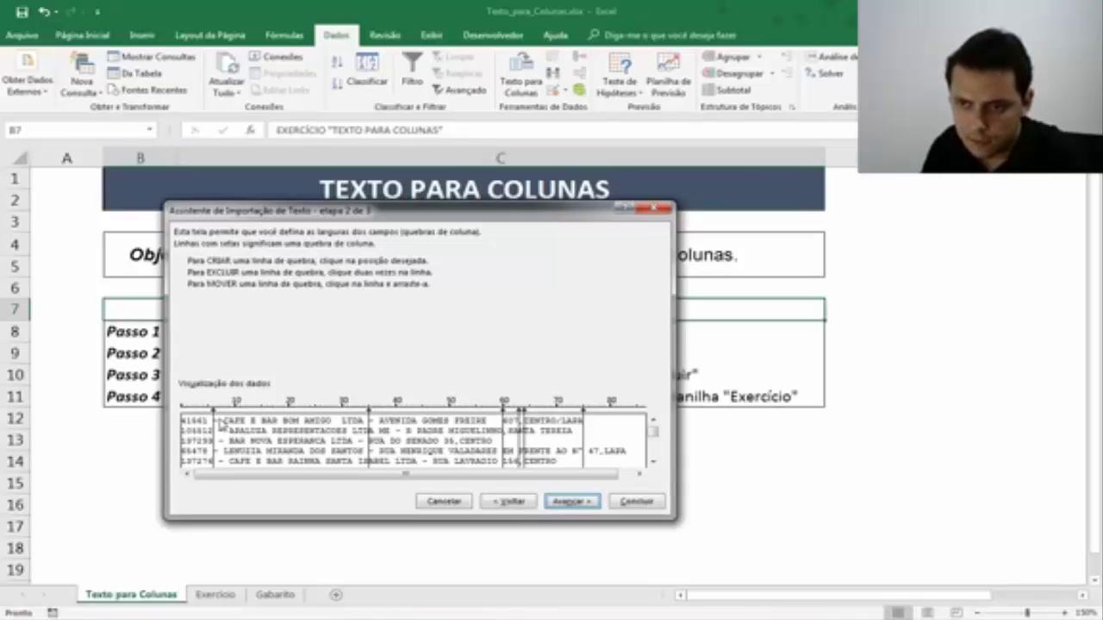
pyautogui.click(219, 422)
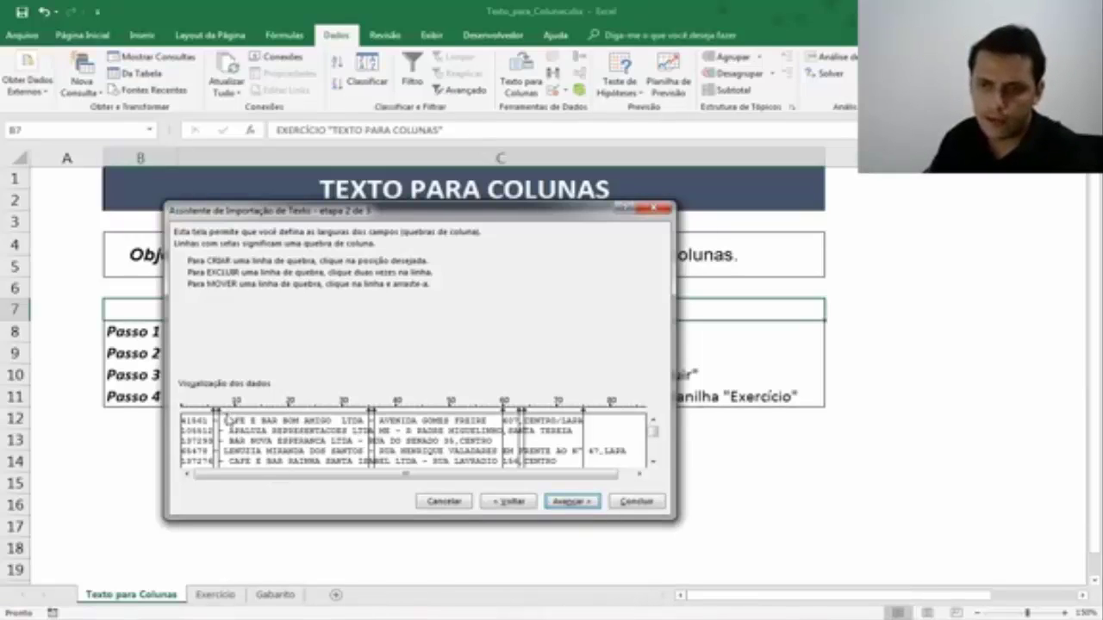
pyautogui.click(653, 462)
pyautogui.click(653, 462)
pyautogui.click(653, 462)
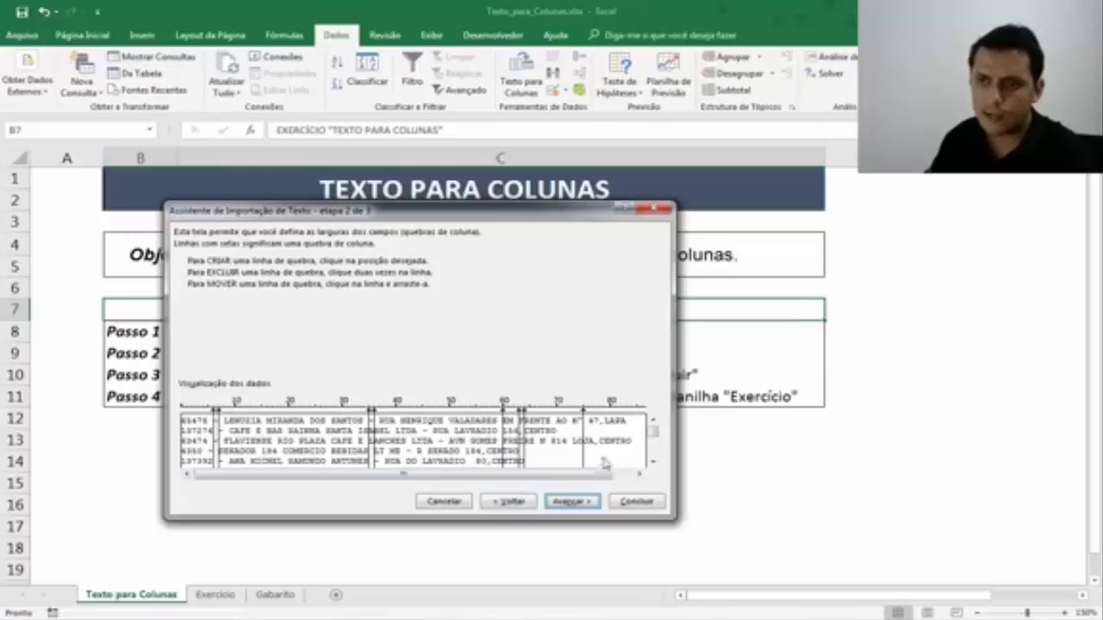
pyautogui.click(653, 462)
pyautogui.click(653, 421)
pyautogui.click(653, 421)
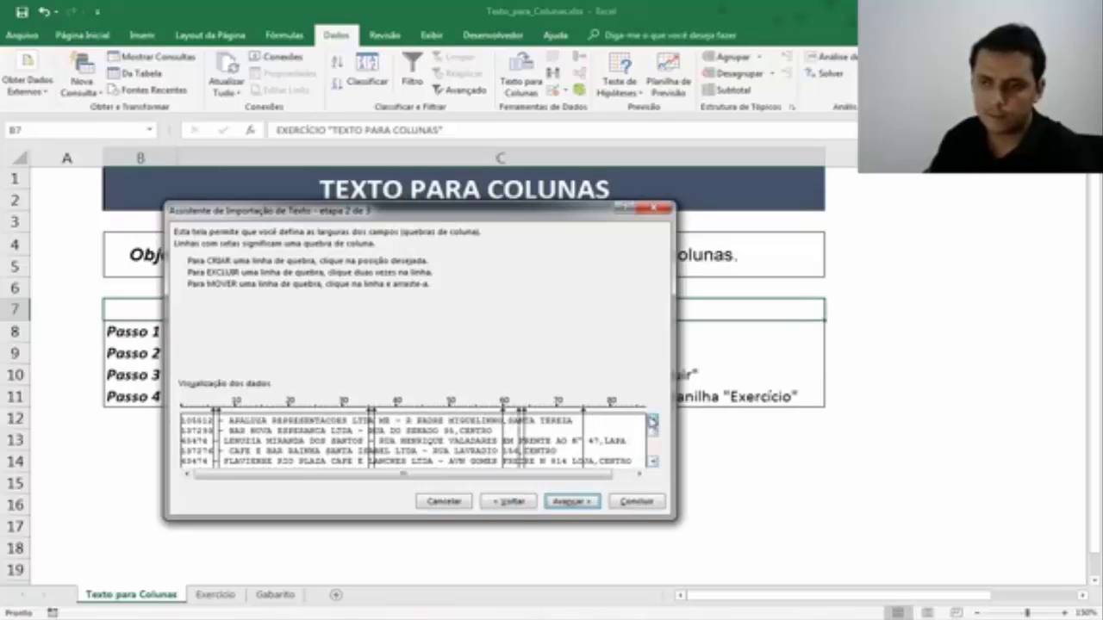
pyautogui.click(653, 422)
pyautogui.click(653, 421)
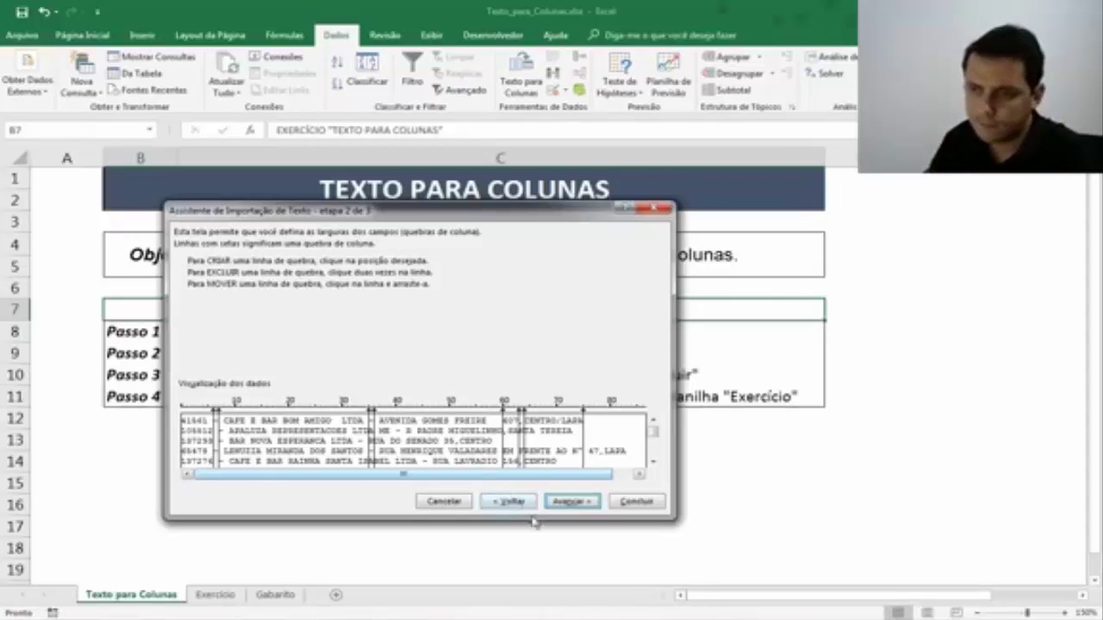
# - Return to step 1 and continue with Delimitado to reach the delimiter options
pyautogui.click(495, 503)
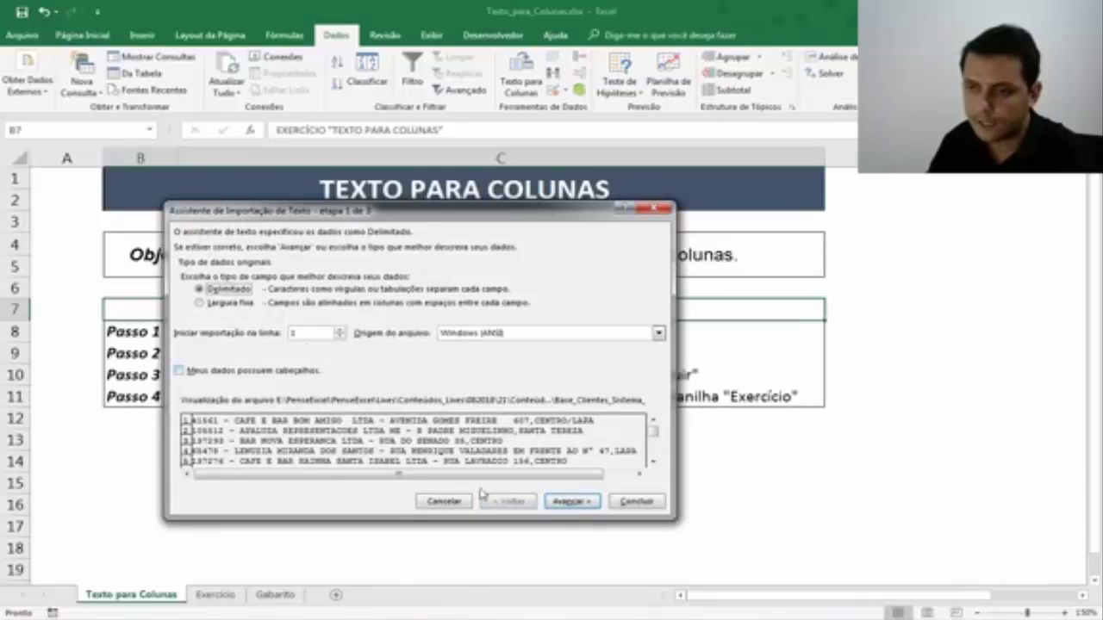
pyautogui.click(570, 501)
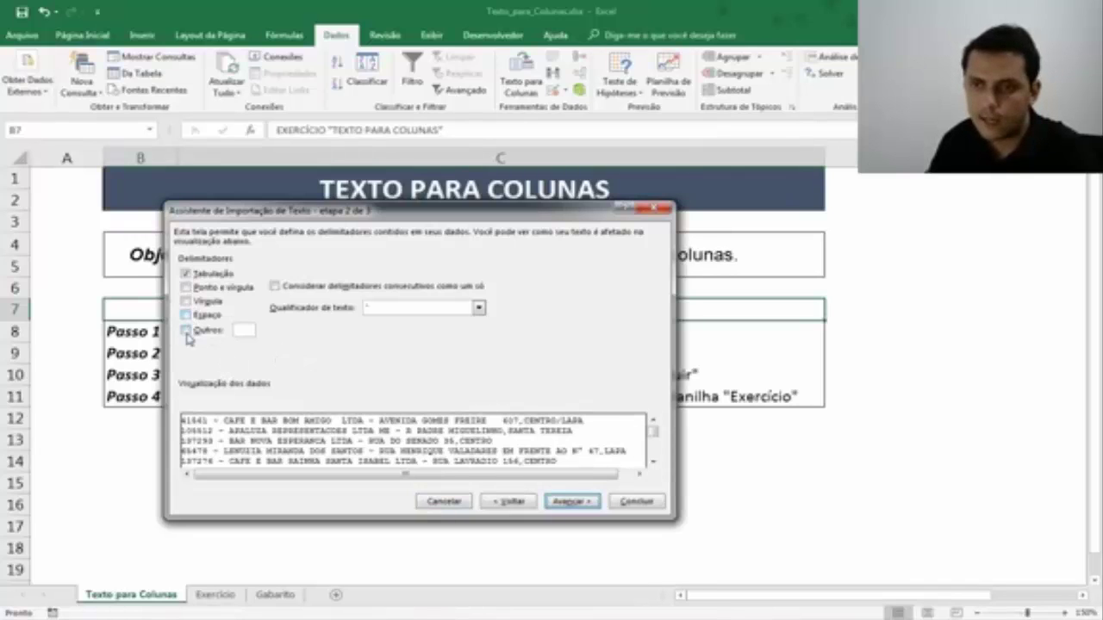
# - Tick Outros with '-' as delimiter, splitting records into code, company name and address columns
pyautogui.click(186, 332)
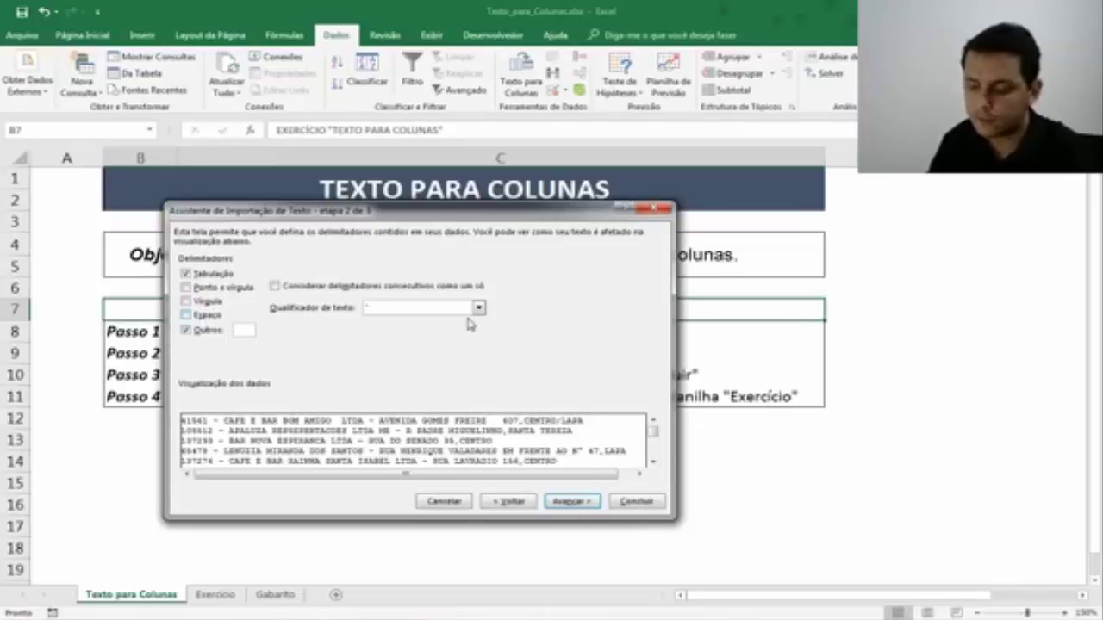
pyautogui.write('-')
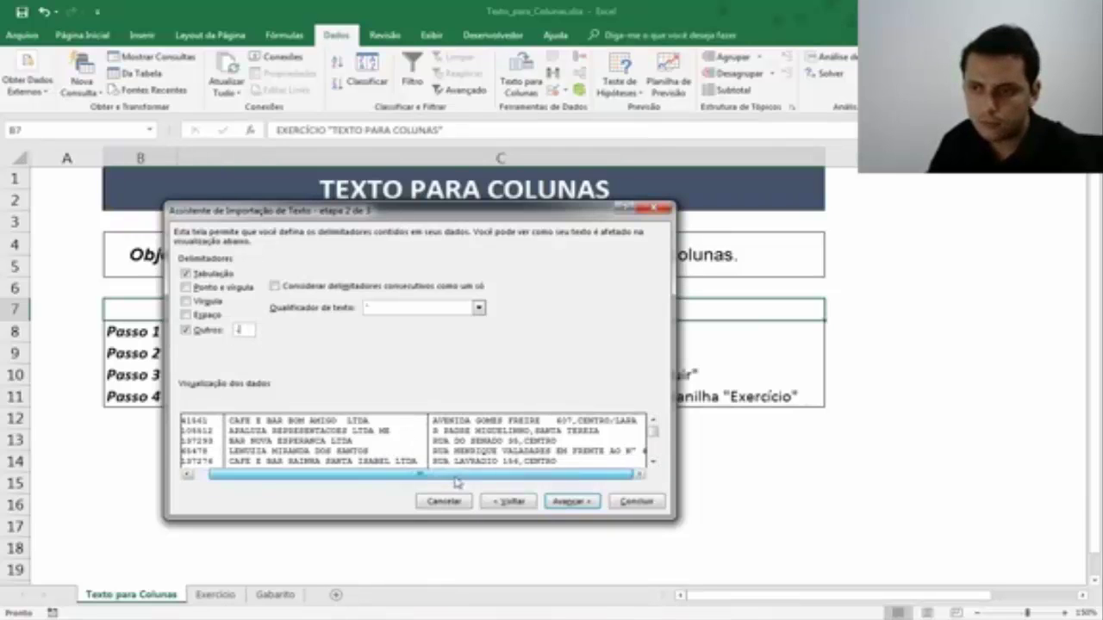
pyautogui.moveTo(448, 475)
pyautogui.mouseDown()
pyautogui.moveTo(463, 482)
pyautogui.moveTo(453, 480)
pyautogui.mouseUp()
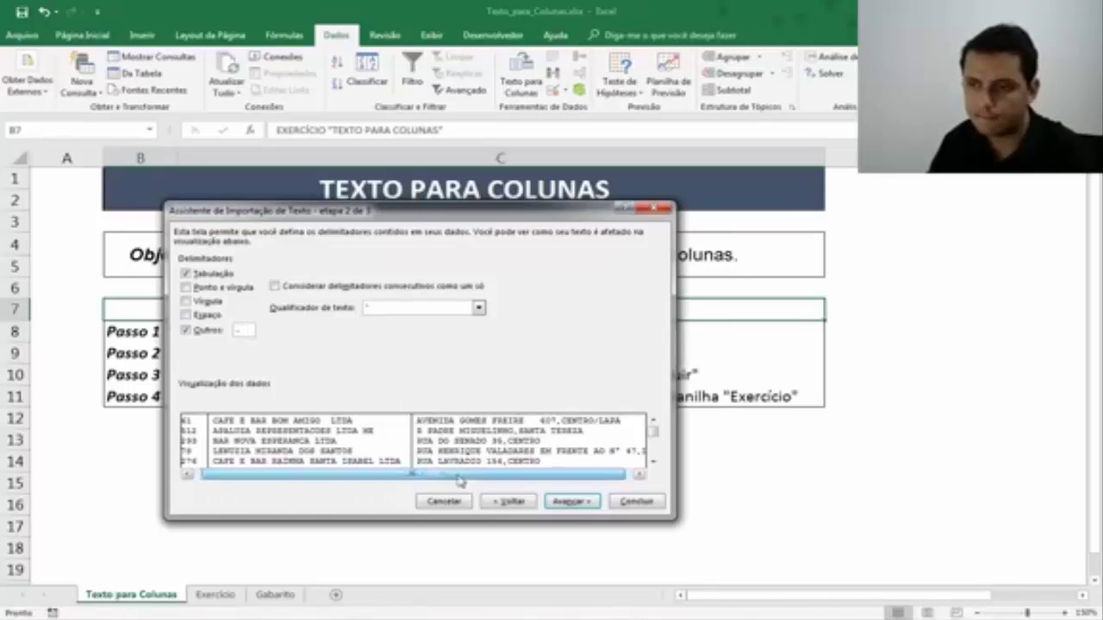
# - Keep the code, description and address columns in Geral format and finish the import wizard
pyautogui.click(583, 504)
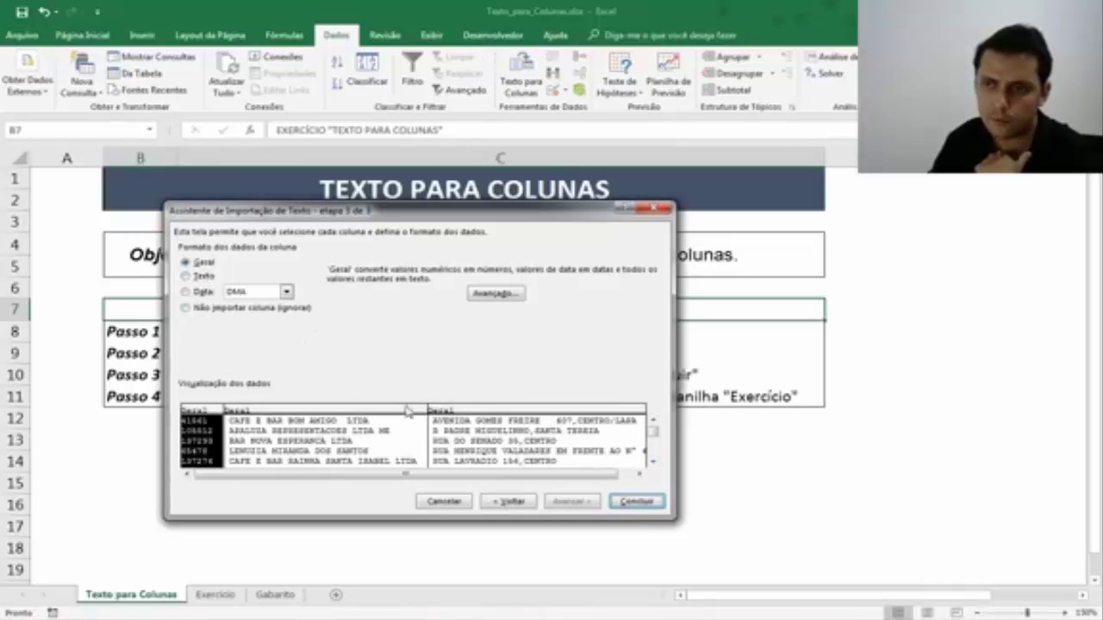
pyautogui.click(410, 412)
pyautogui.click(187, 277)
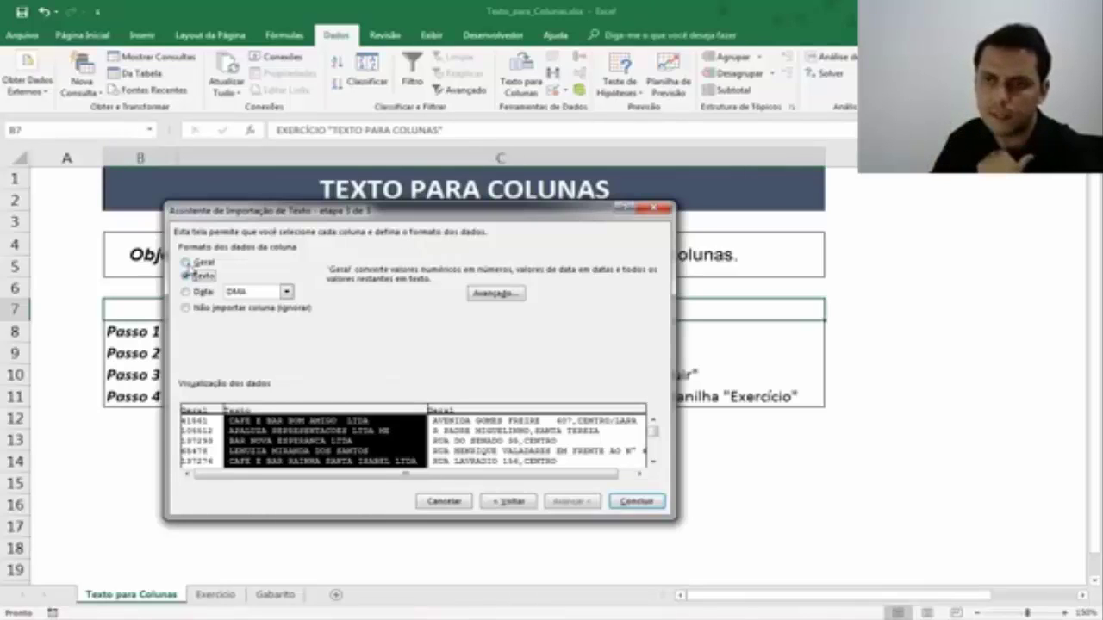
pyautogui.click(185, 262)
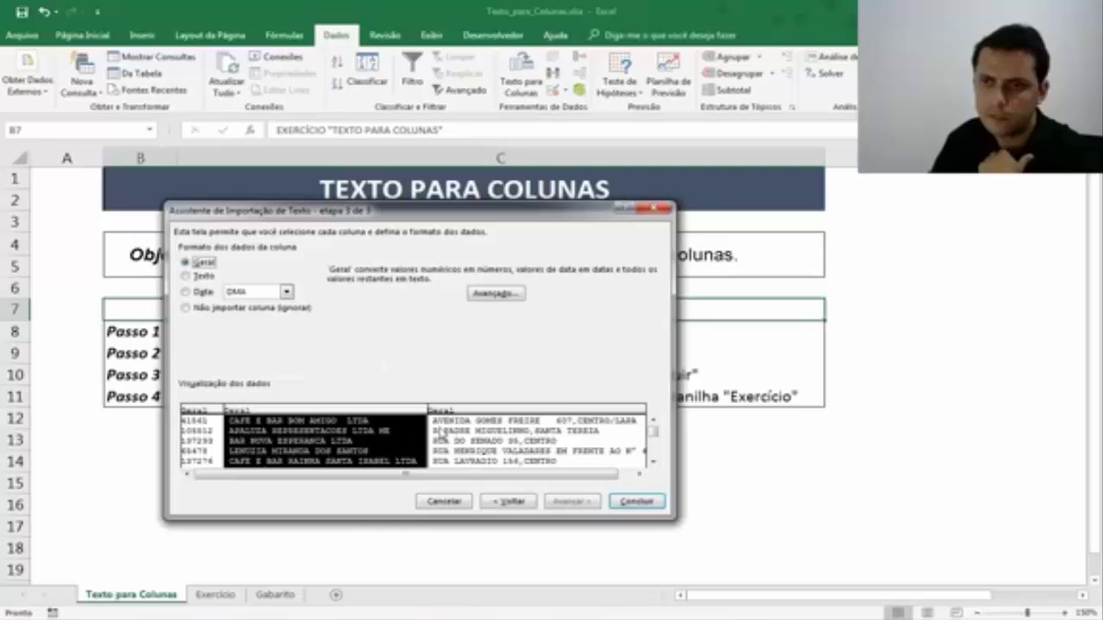
pyautogui.click(207, 422)
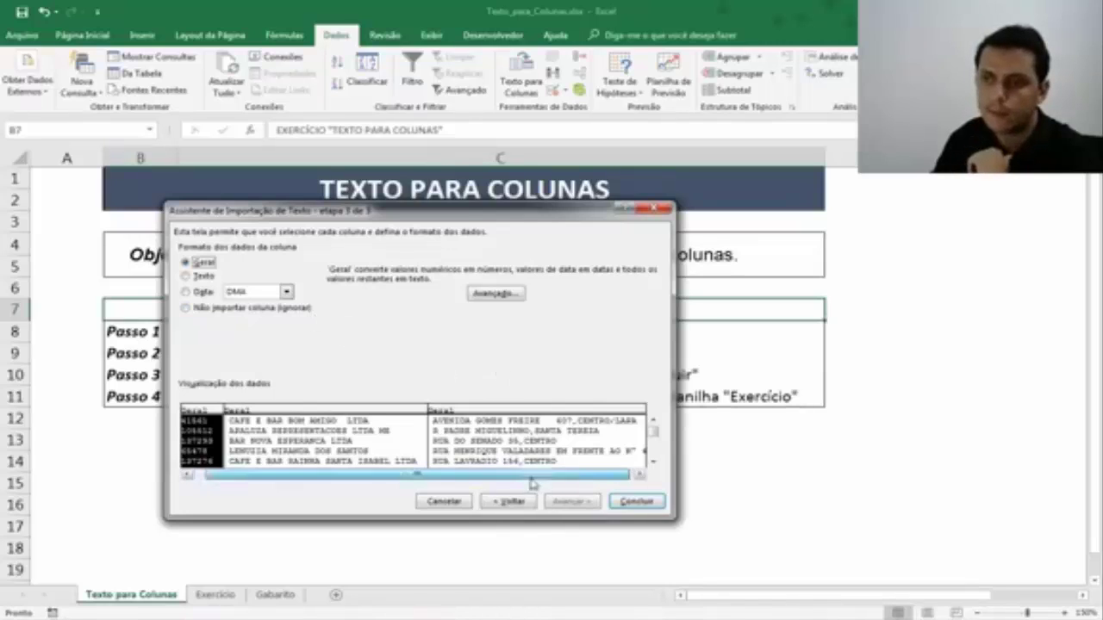
pyautogui.moveTo(529, 476); pyautogui.dragTo(557, 478)
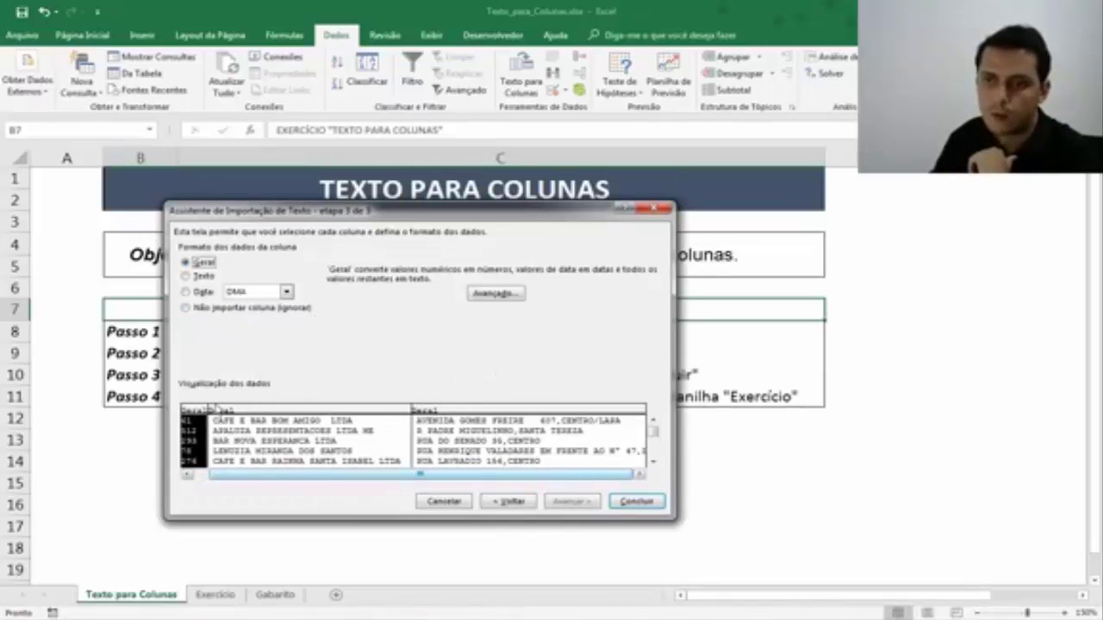
pyautogui.click(440, 420)
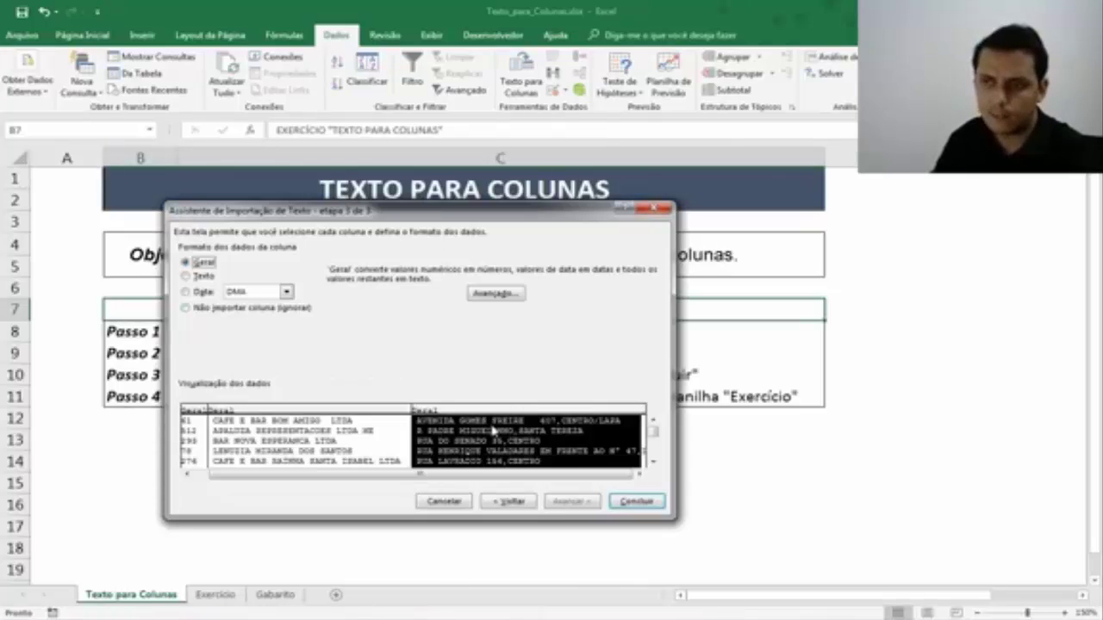
pyautogui.click(186, 309)
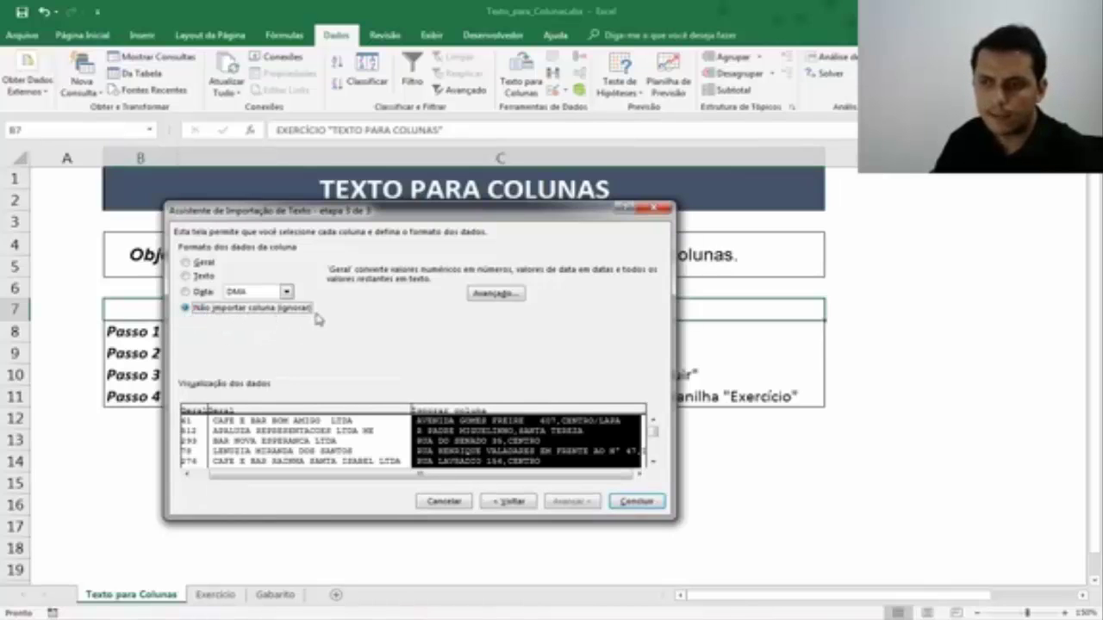
pyautogui.click(186, 263)
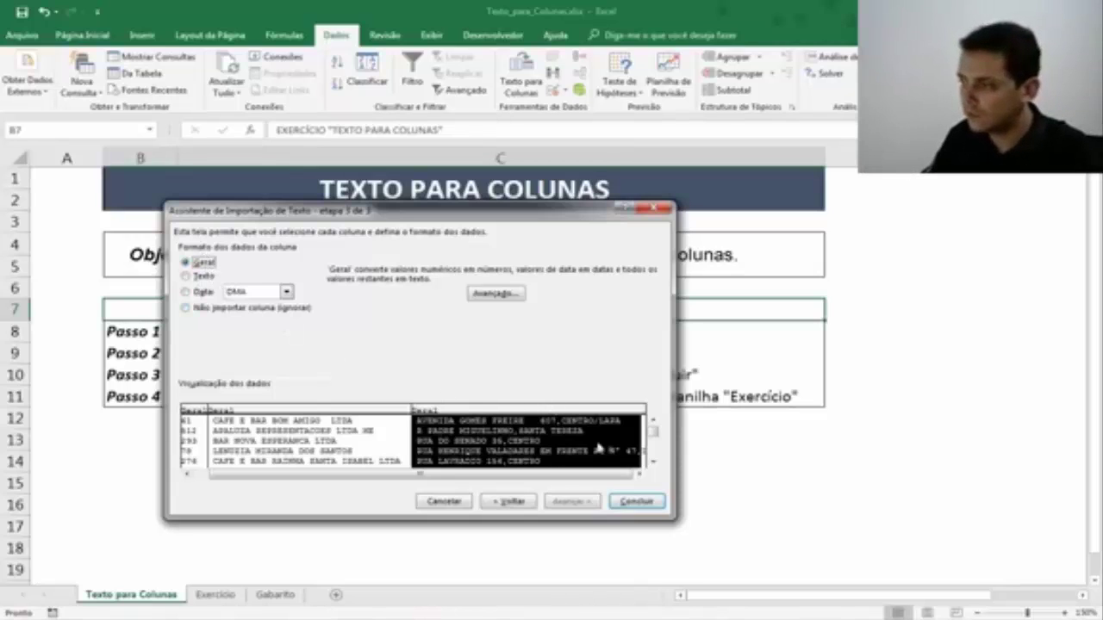
pyautogui.click(635, 504)
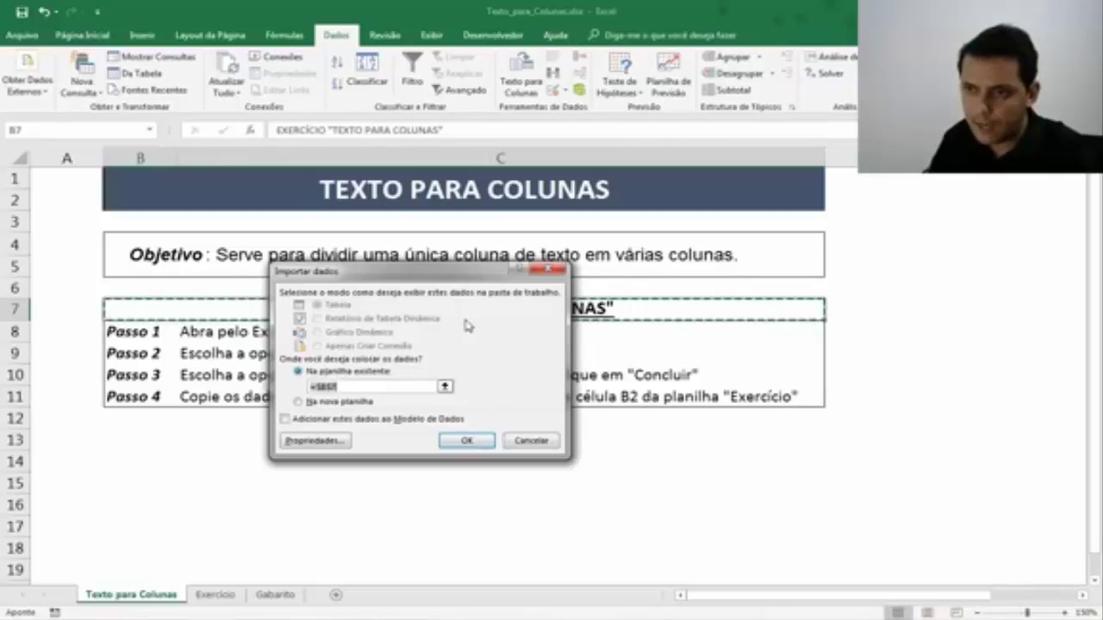
# - Set the import destination to cell B2 on the Exercício sheet
pyautogui.moveTo(437, 278); pyautogui.dragTo(383, 356)
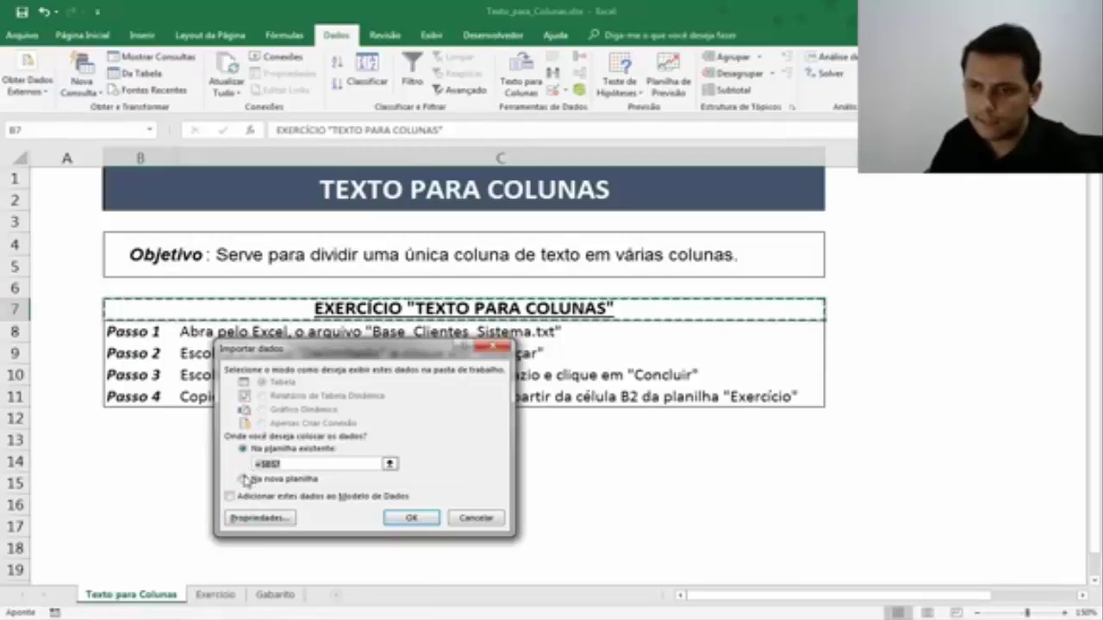
pyautogui.click(229, 598)
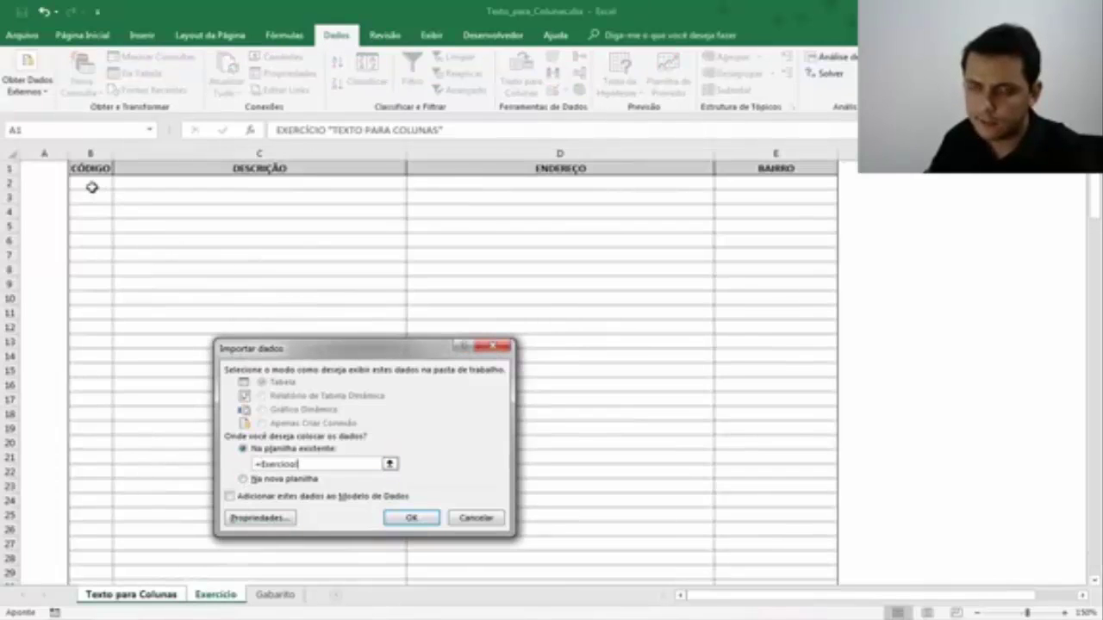
pyautogui.click(91, 186)
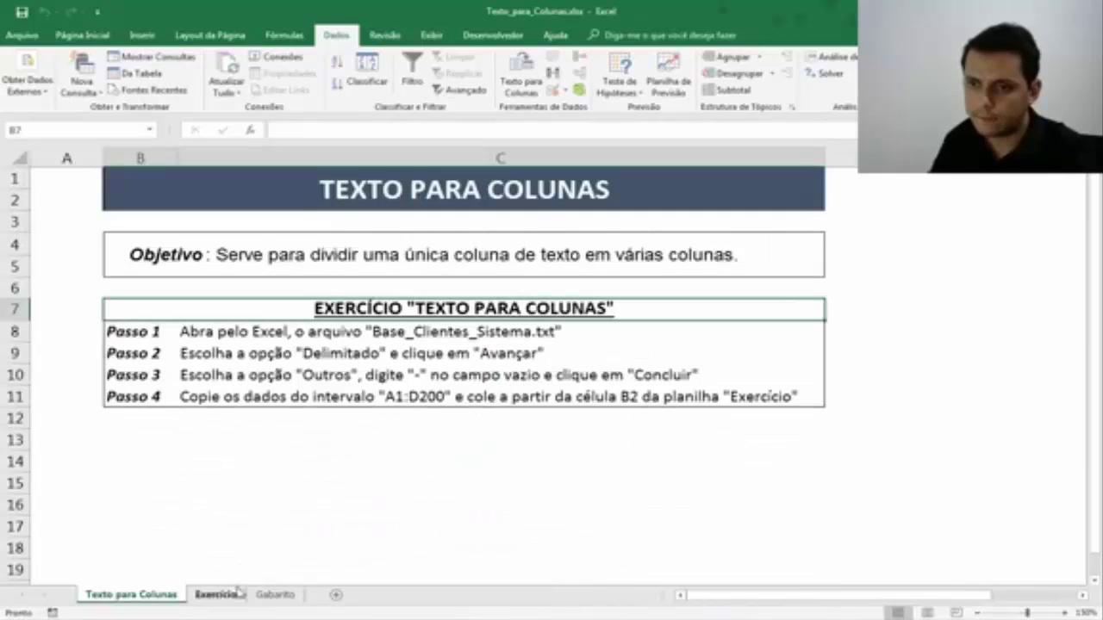
# - Review the imported codes, company names and addresses on Exercício, checking cells D5 and D2
pyautogui.click(219, 594)
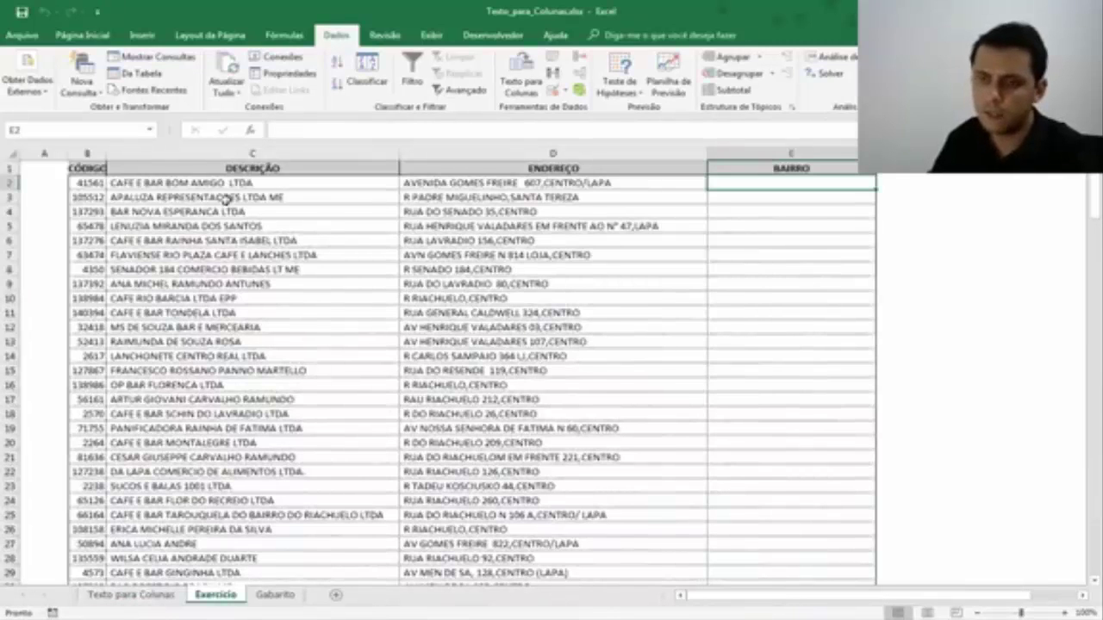
pyautogui.moveTo(76, 183)
pyautogui.mouseDown()
pyautogui.moveTo(477, 408)
pyautogui.moveTo(470, 442)
pyautogui.mouseUp()
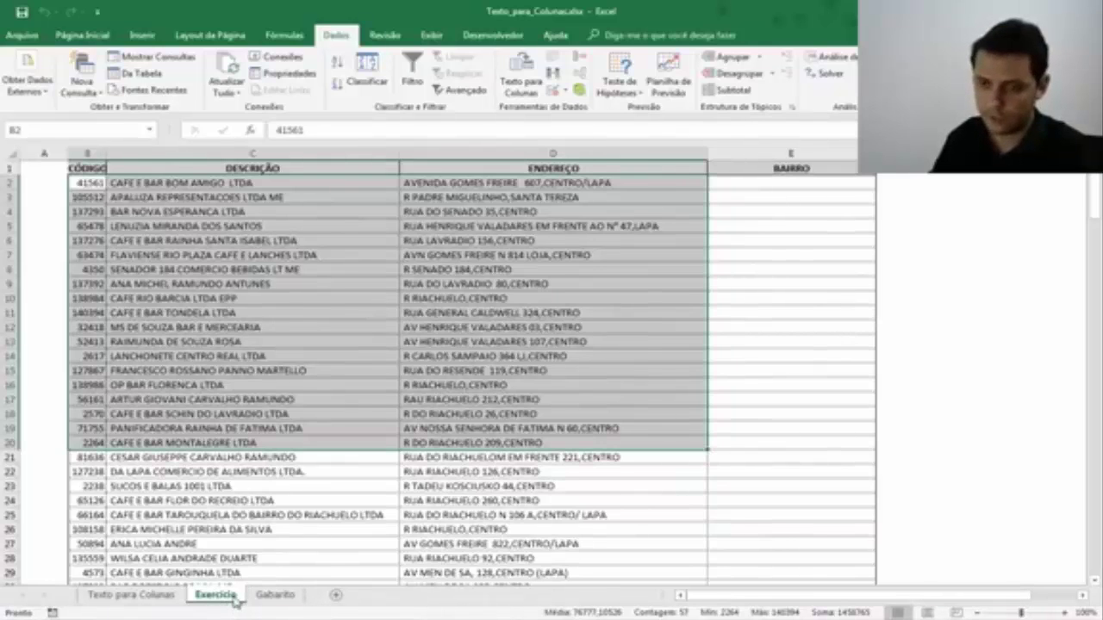
pyautogui.click(519, 228)
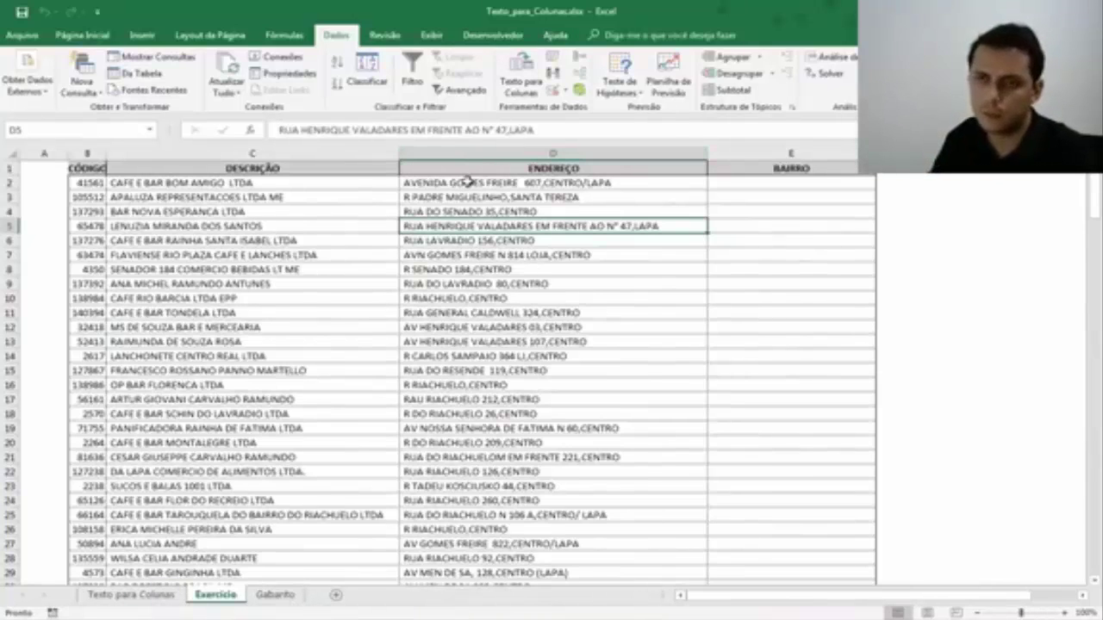
pyautogui.click(466, 182)
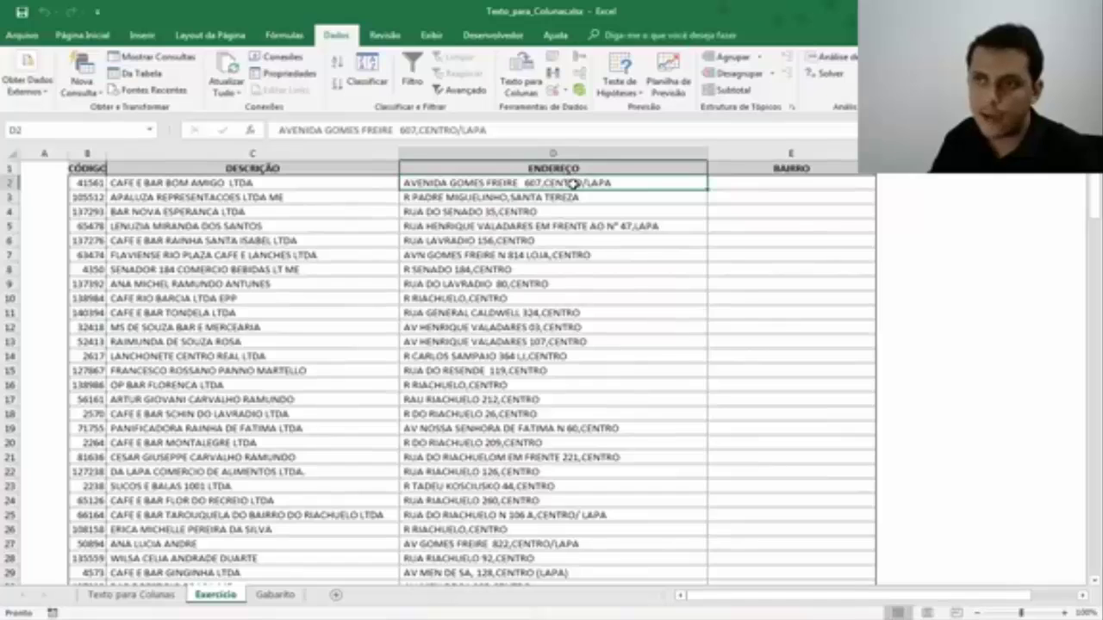
# - Look through the addresses in D2–D8, then select the whole ENDEREÇO column D
pyautogui.moveTo(573, 182); pyautogui.dragTo(564, 498)
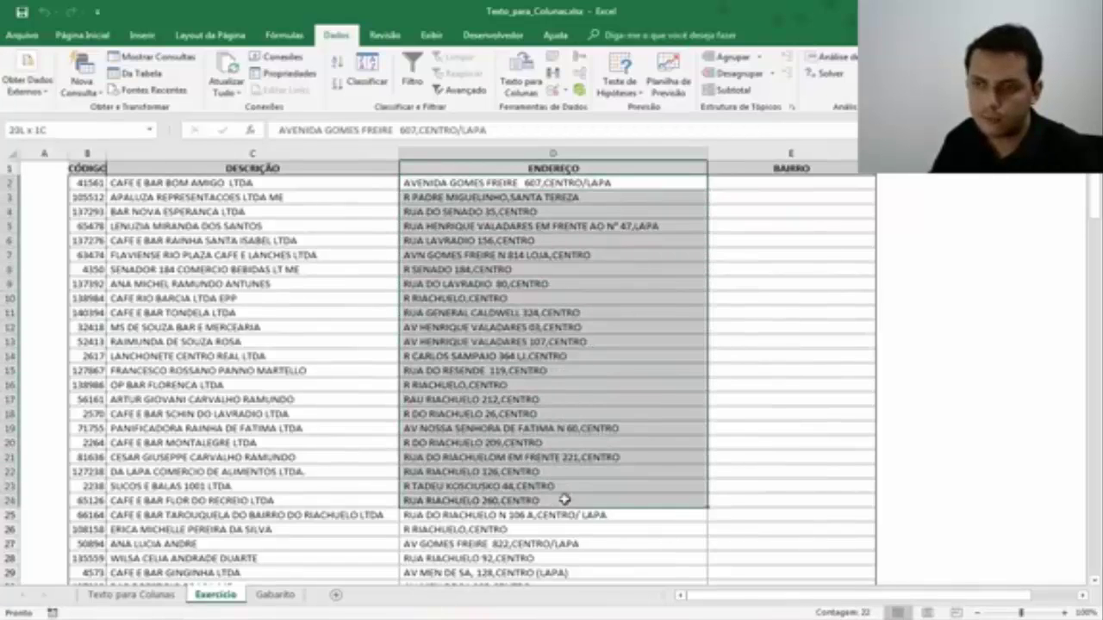
pyautogui.click(566, 269)
pyautogui.click(468, 181)
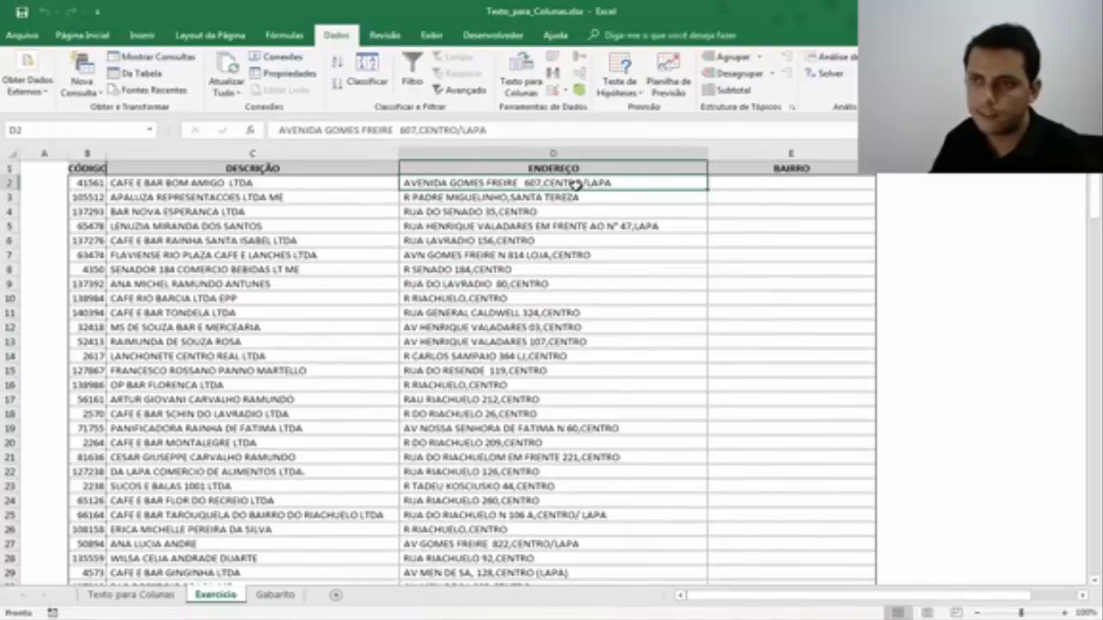
pyautogui.click(457, 194)
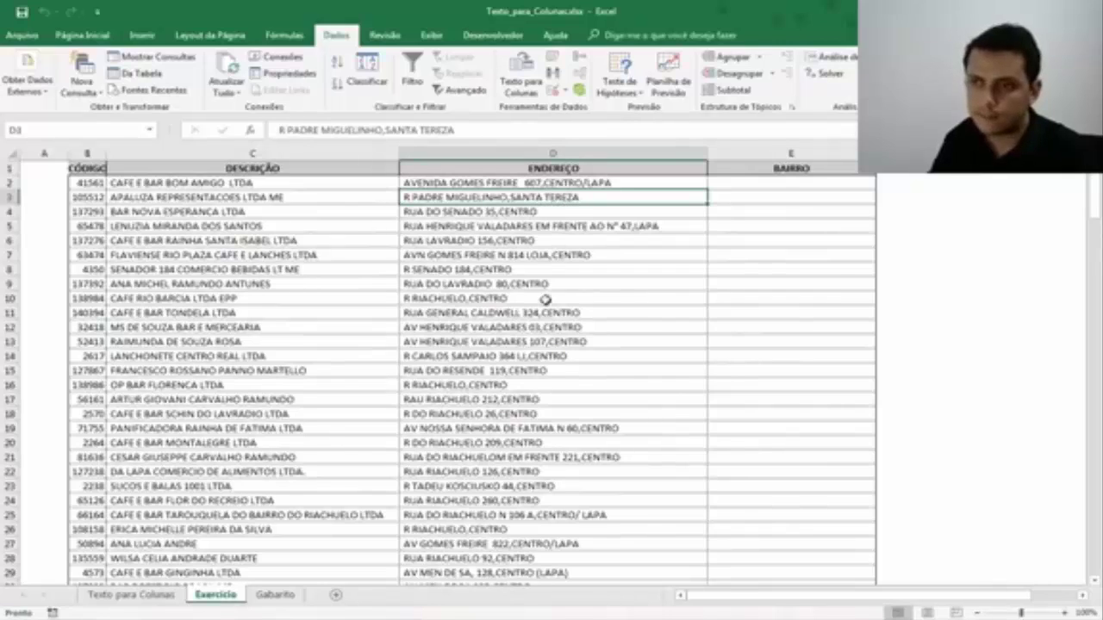
pyautogui.click(448, 212)
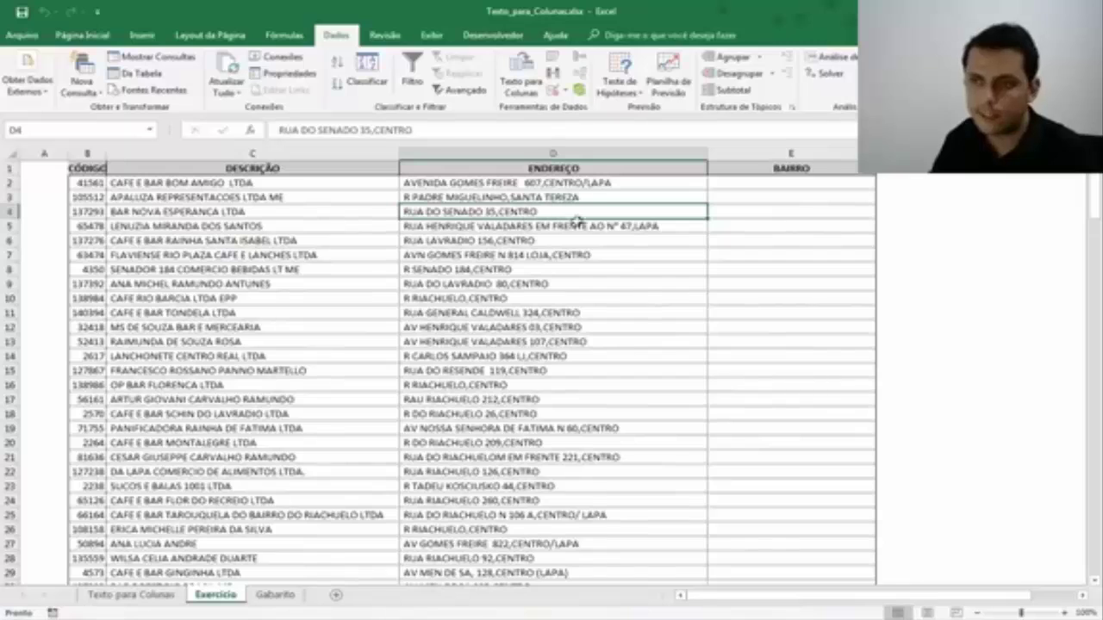
pyautogui.scroll(-5, 603, 469)
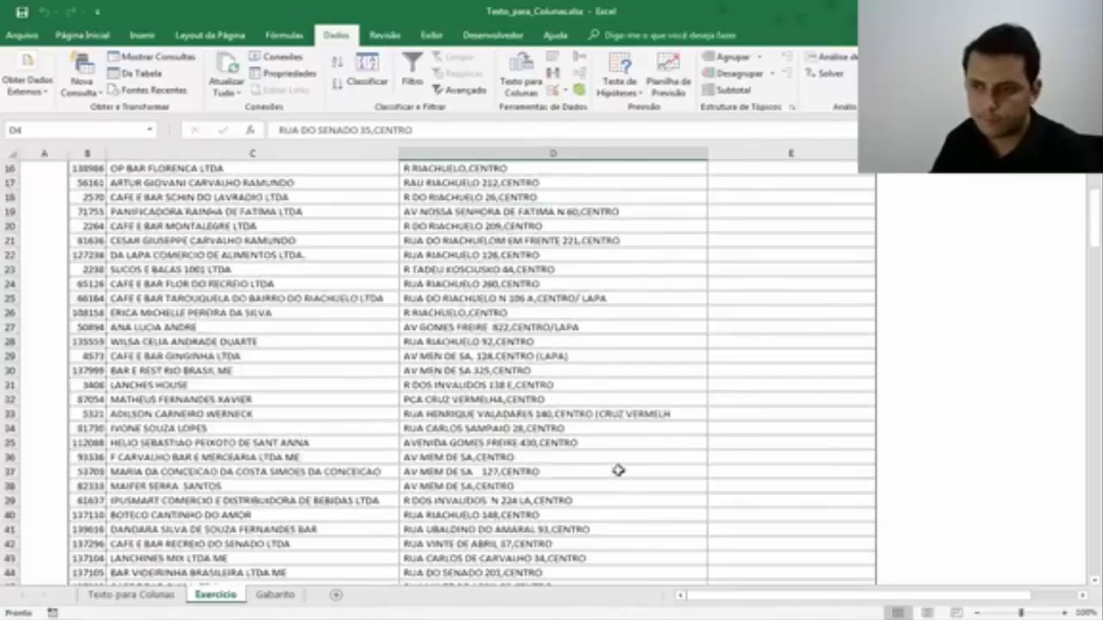
pyautogui.scroll(-9, 615, 467)
pyautogui.scroll(14, 702, 447)
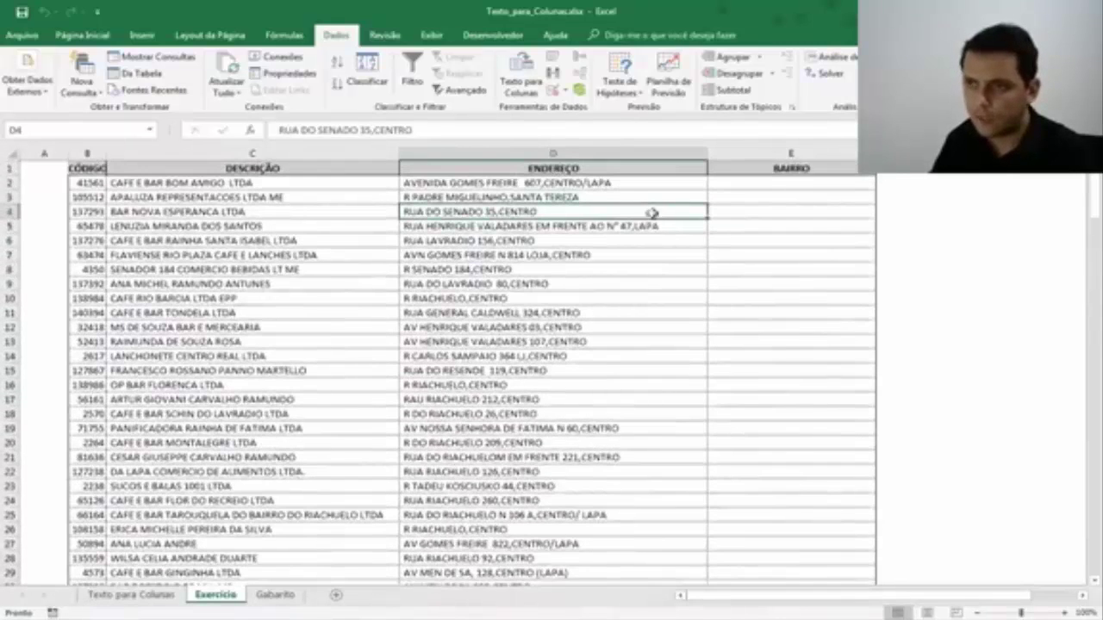
pyautogui.moveTo(635, 181)
pyautogui.mouseDown()
pyautogui.moveTo(633, 224)
pyautogui.moveTo(645, 242)
pyautogui.mouseUp()
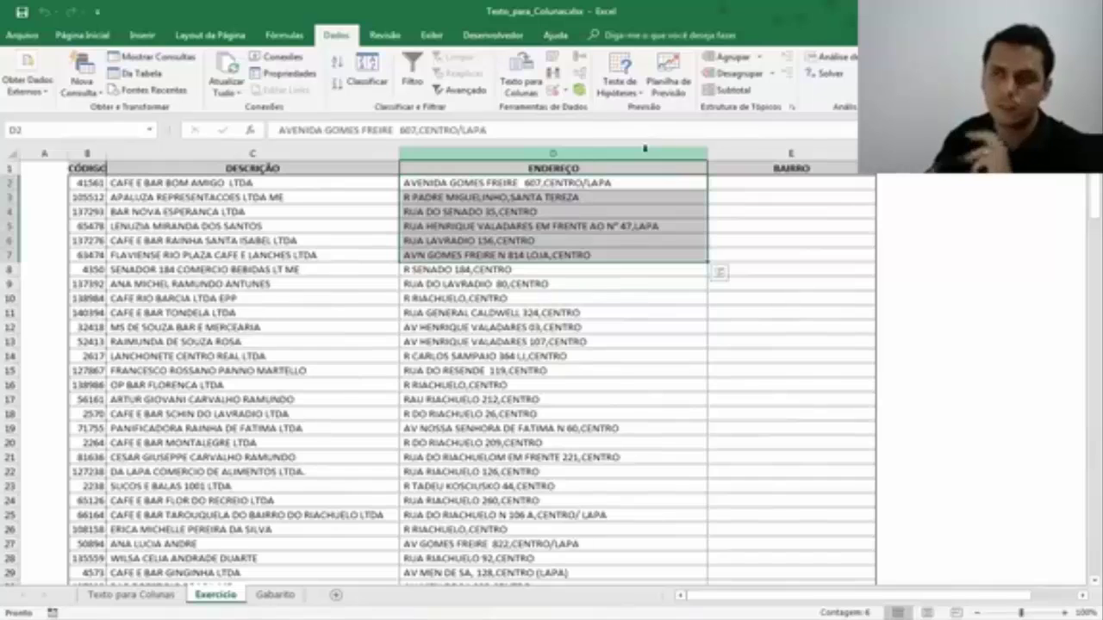
pyautogui.click(588, 212)
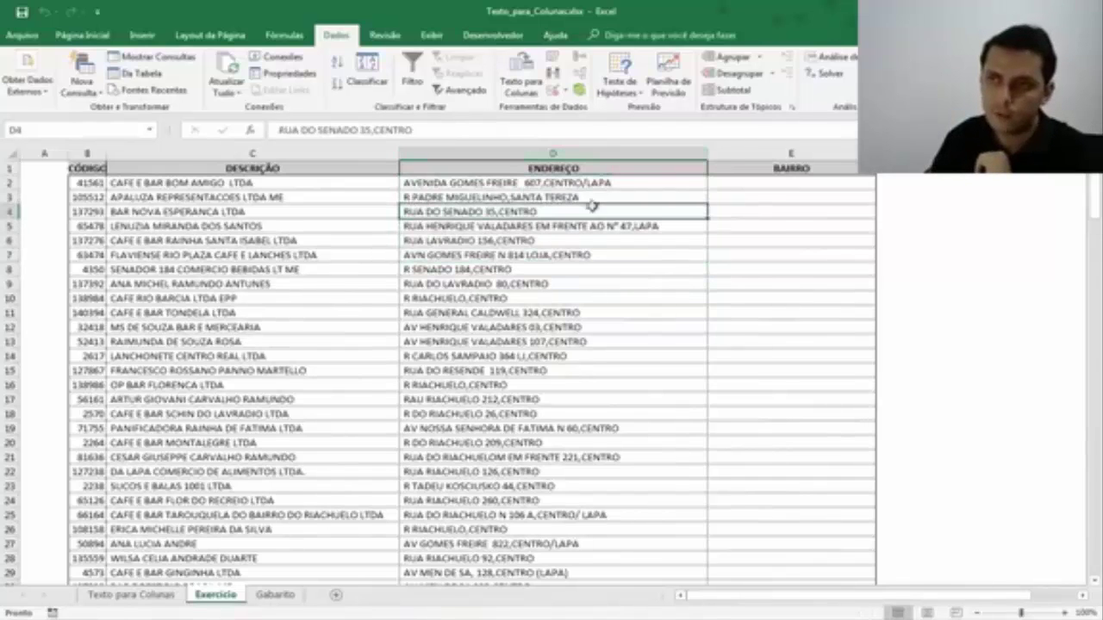
pyautogui.click(614, 148)
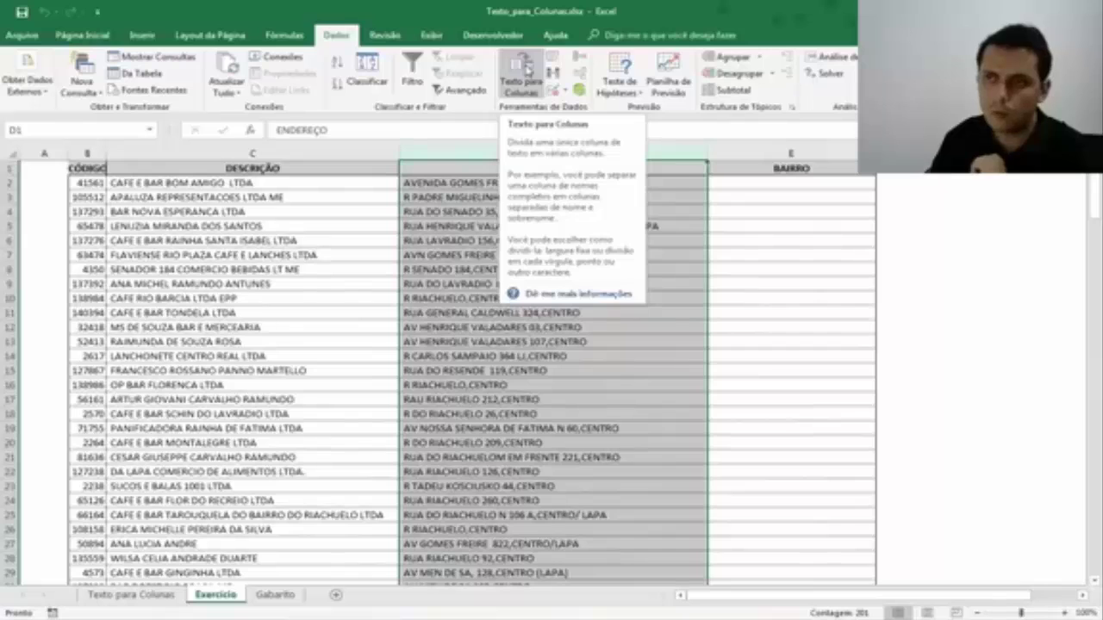
# - Run Texto para Colunas on the addresses as Delimitado with Vírgula as the separator
pyautogui.click(521, 73)
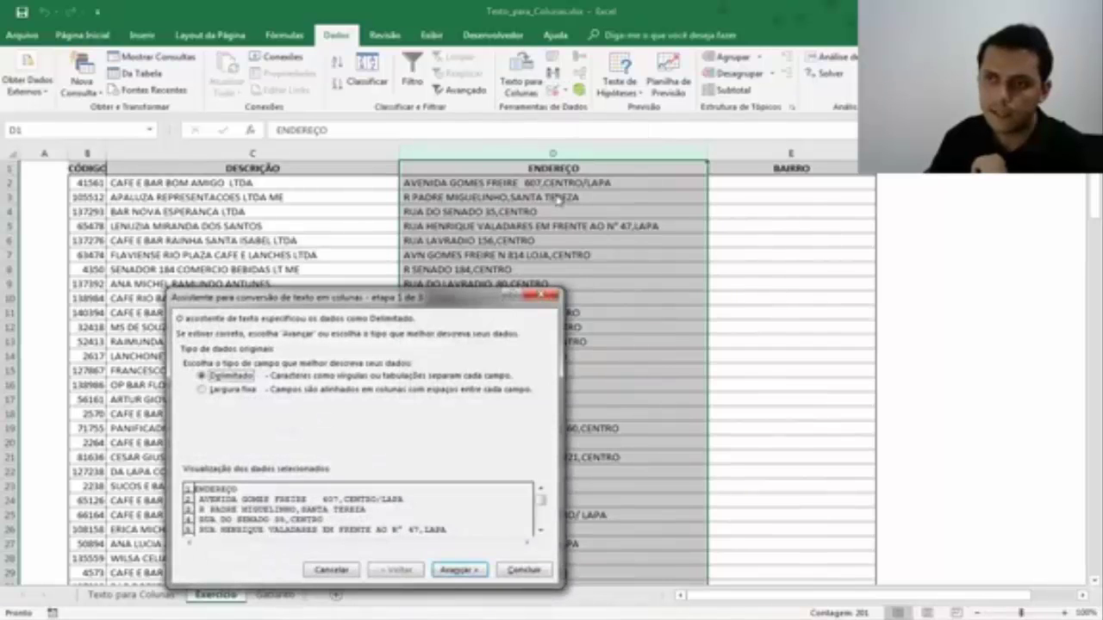
pyautogui.moveTo(324, 300); pyautogui.dragTo(294, 248)
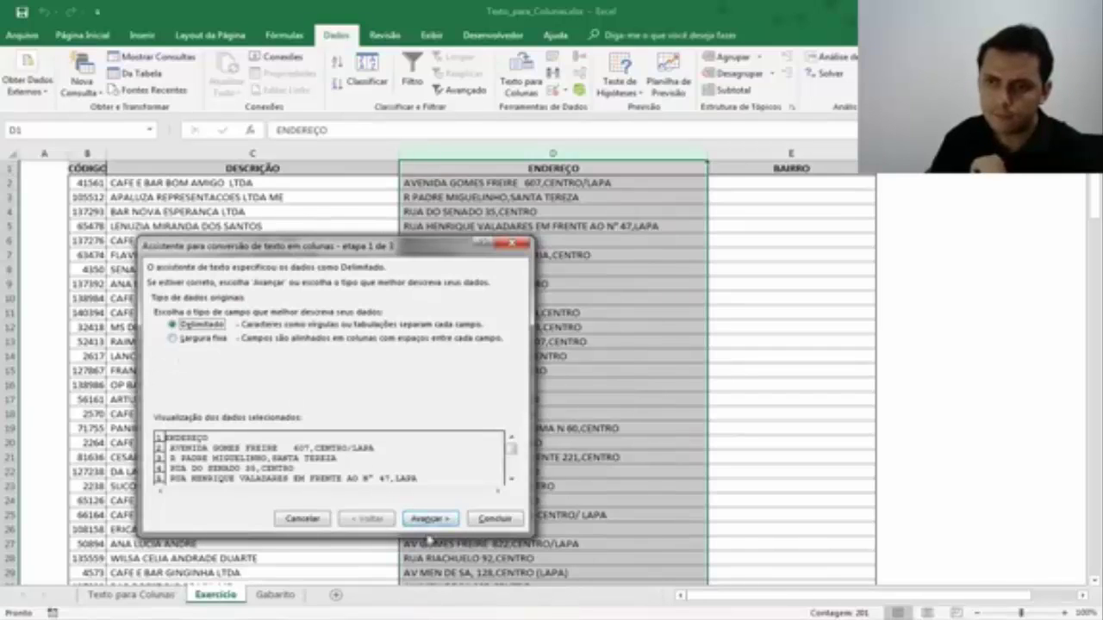
pyautogui.click(438, 520)
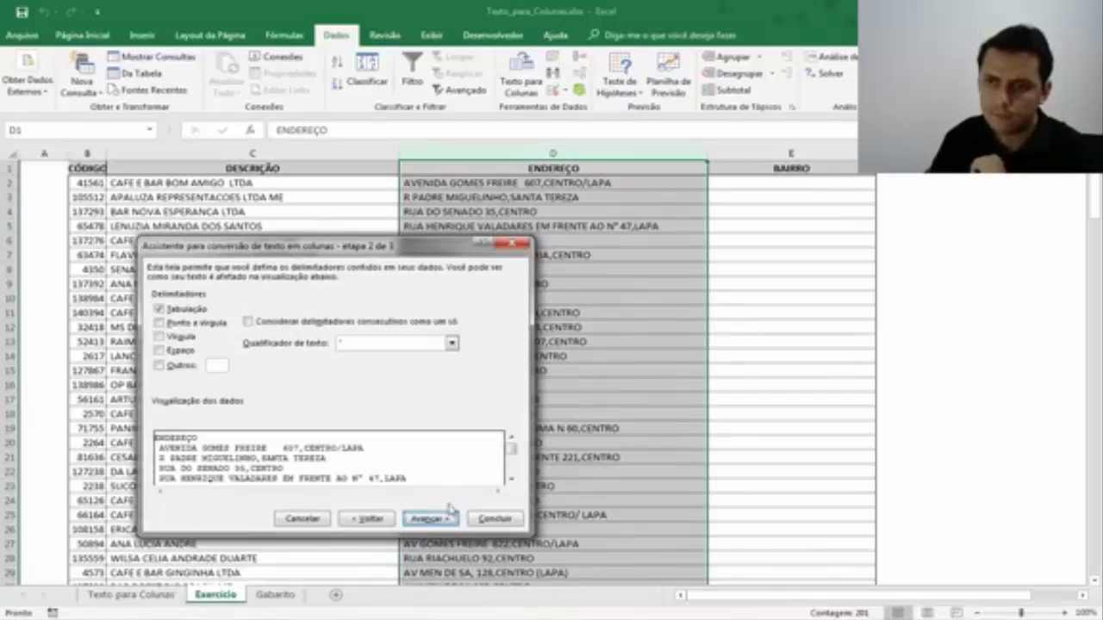
pyautogui.click(160, 337)
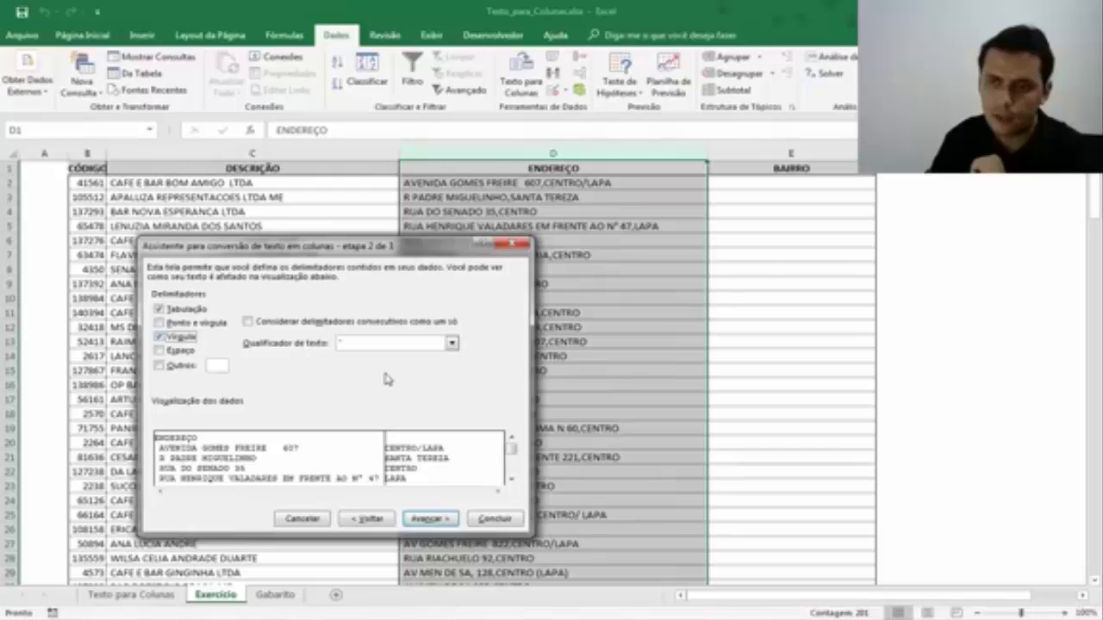
pyautogui.click(449, 520)
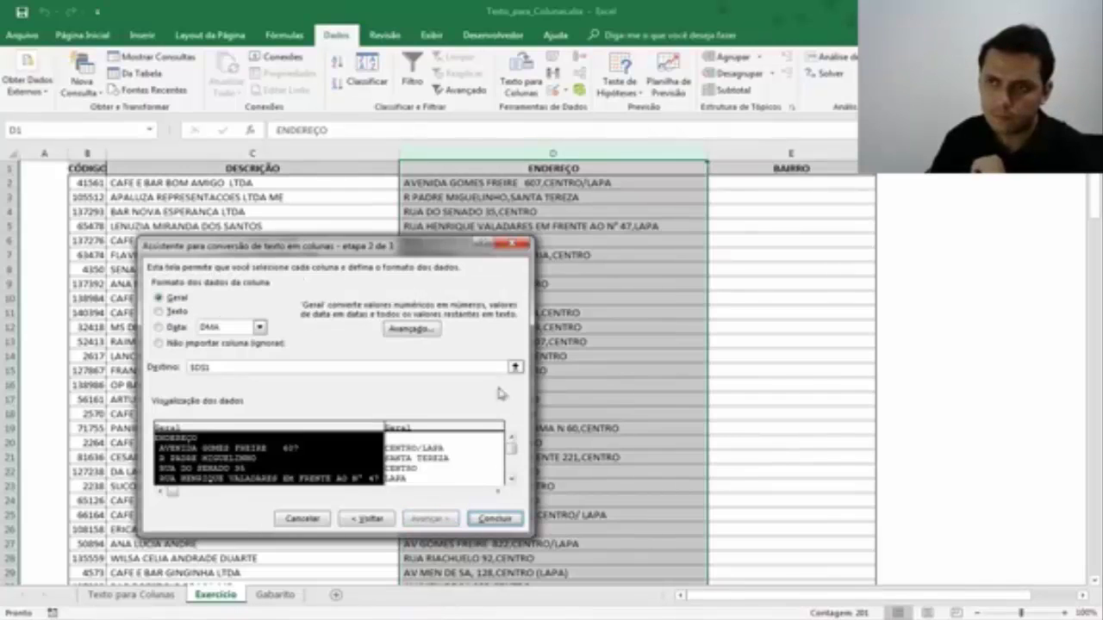
pyautogui.click(494, 518)
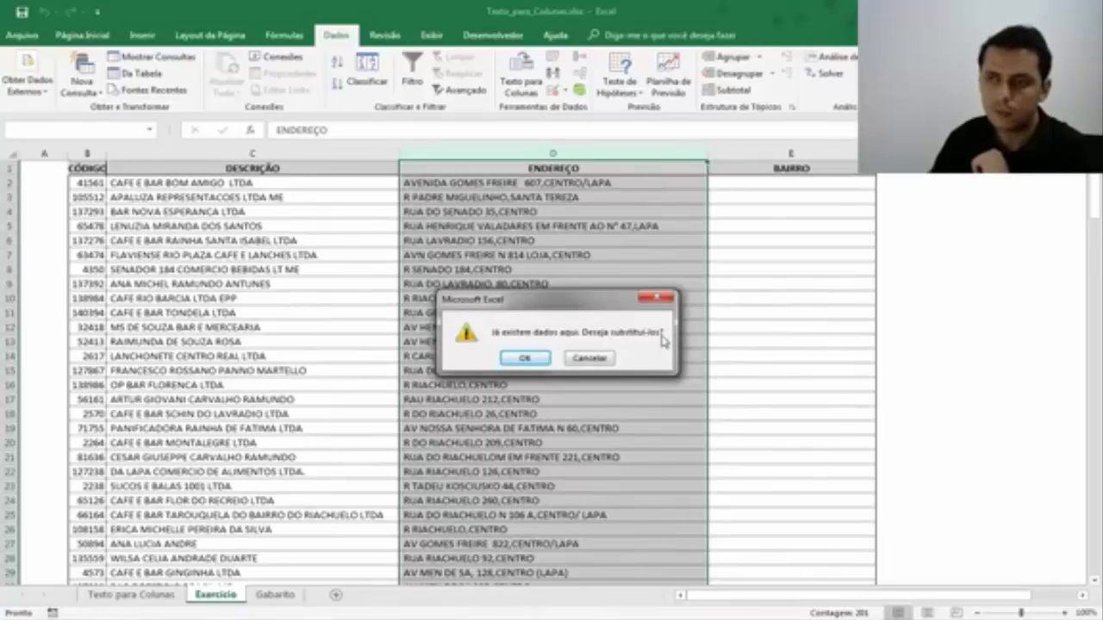
# - Confirm replacing data so neighbourhoods land in column E, then auto-fit columns E and D
pyautogui.click(525, 359)
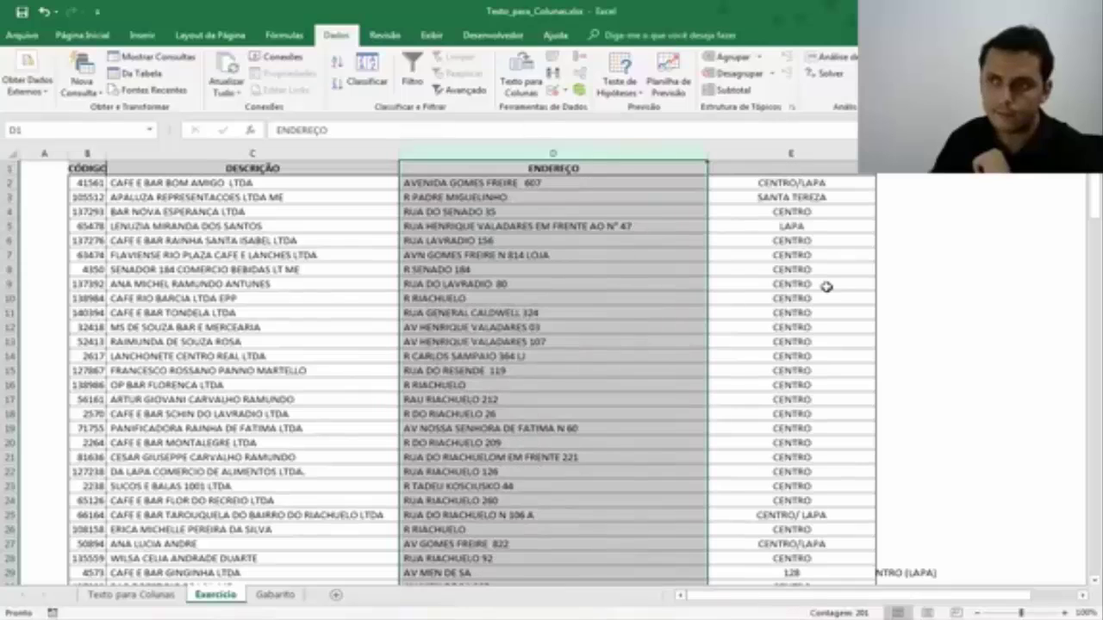
pyautogui.click(796, 184)
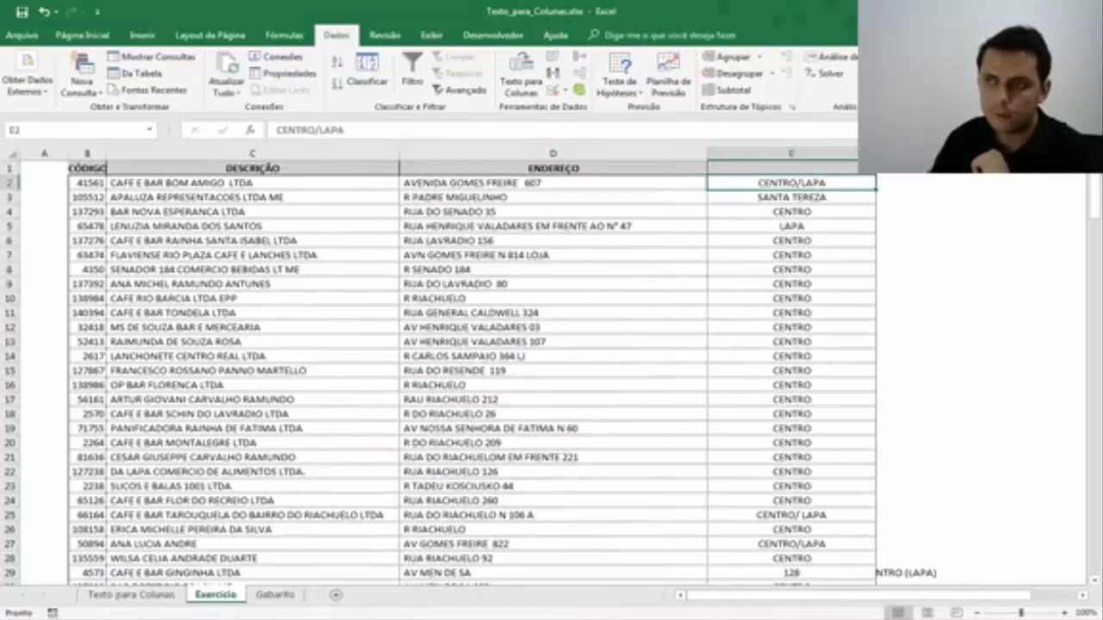
pyautogui.doubleClick(876, 153)
pyautogui.doubleClick(707, 154)
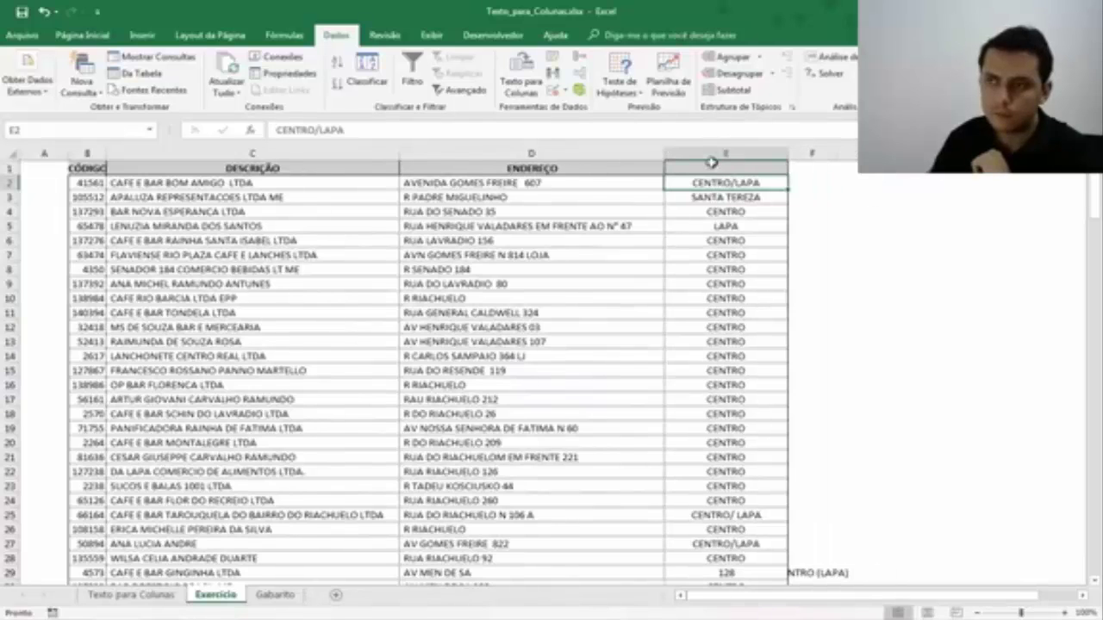
# - Give column E the header BAIRRO in cell E1
pyautogui.click(620, 188)
pyautogui.click(706, 186)
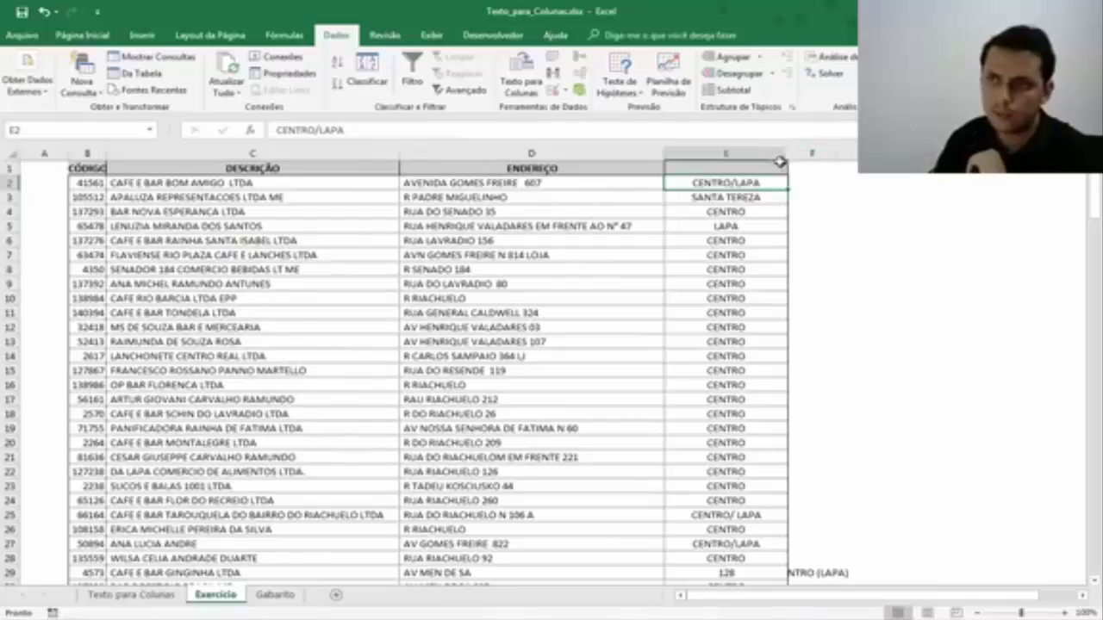
pyautogui.click(765, 167)
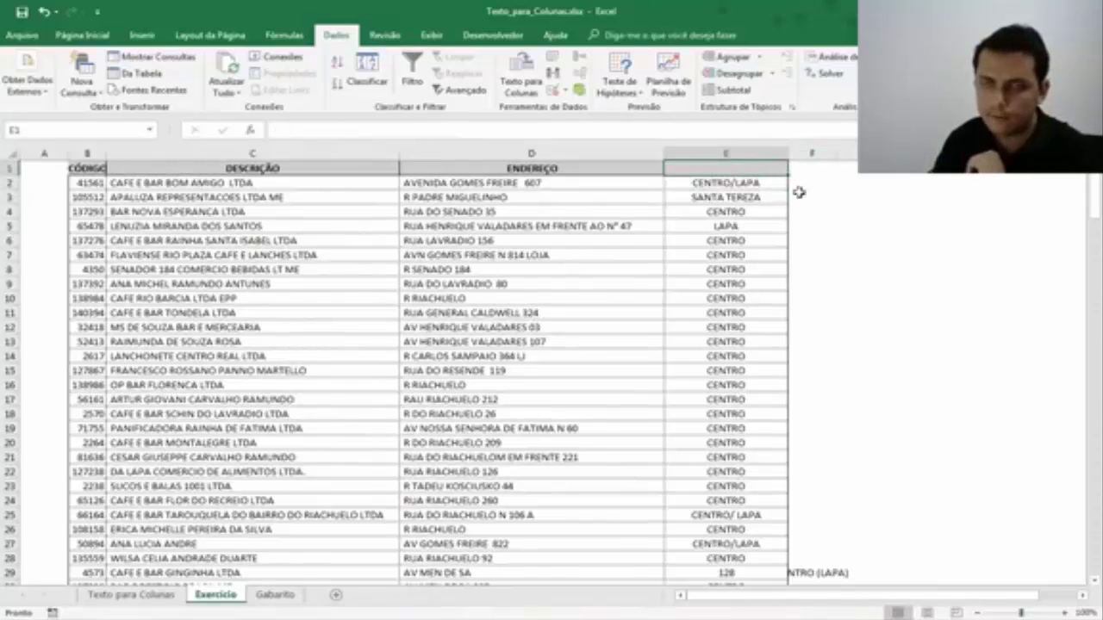
pyautogui.write('BA')
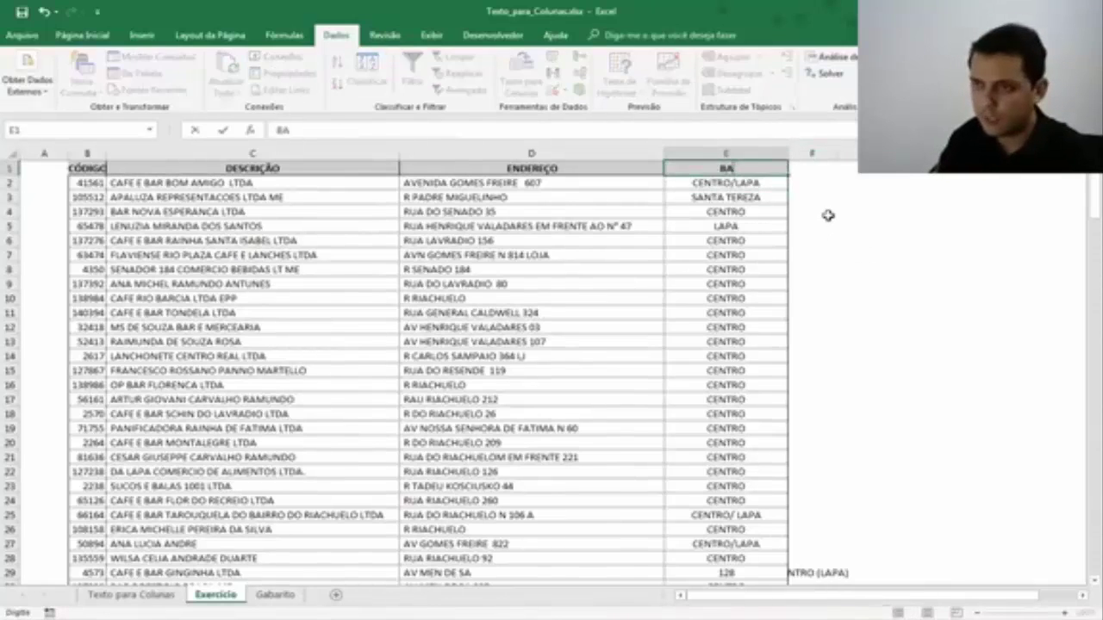
pyautogui.write('IRRO')
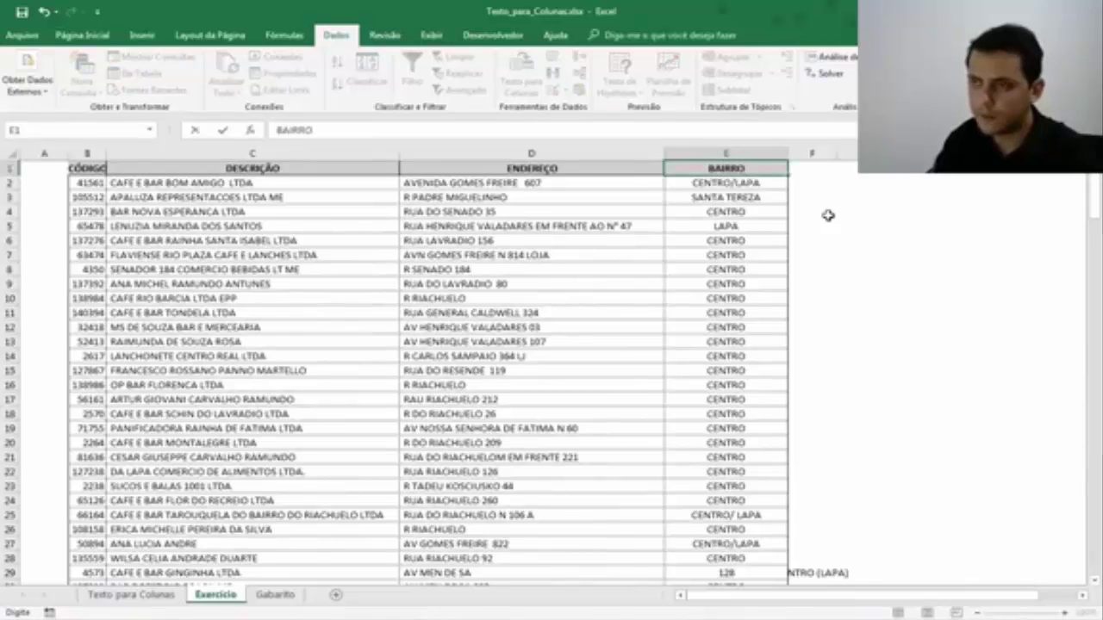
# - Commit the BAIRRO heading in E1 and inspect row 29, where E29 wrongly holds 128
pyautogui.press('Return')
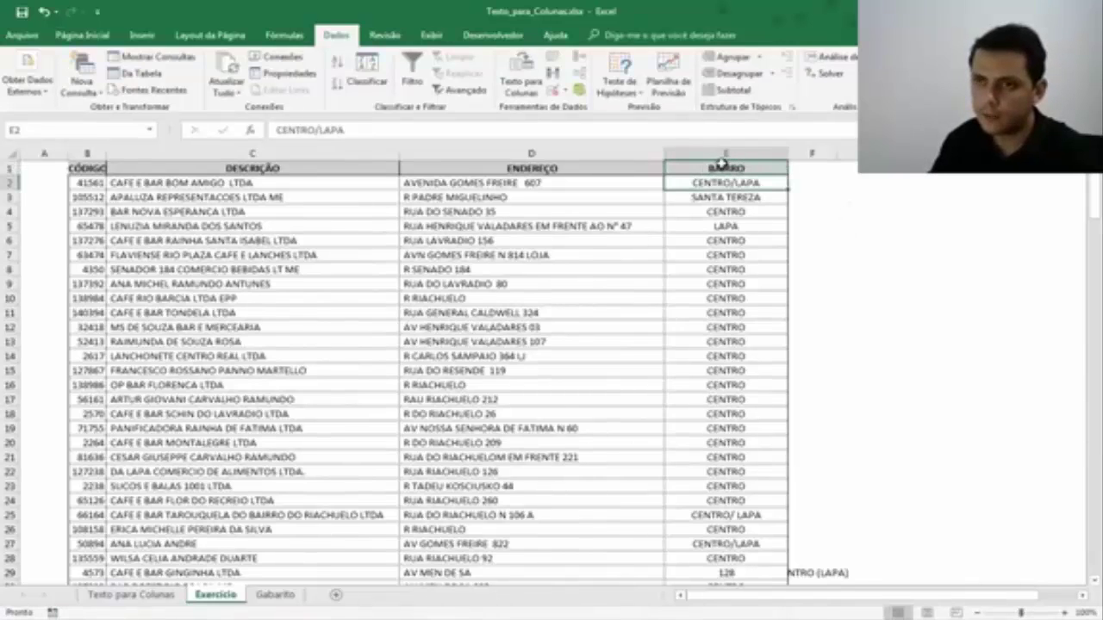
pyautogui.click(716, 164)
pyautogui.scroll(-3, 843, 426)
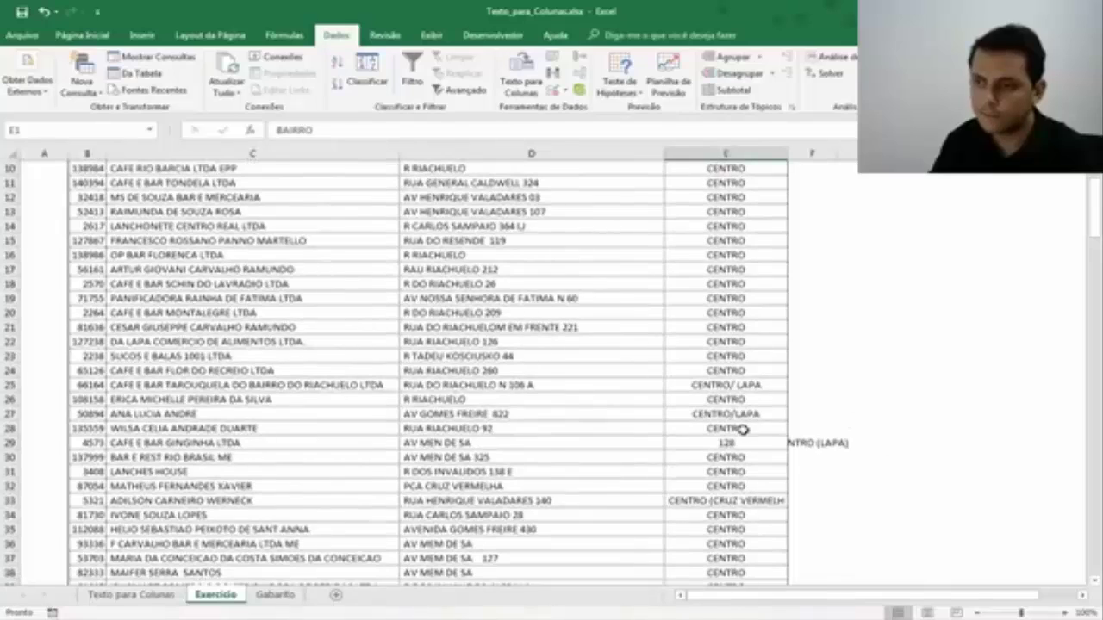
pyautogui.click(741, 439)
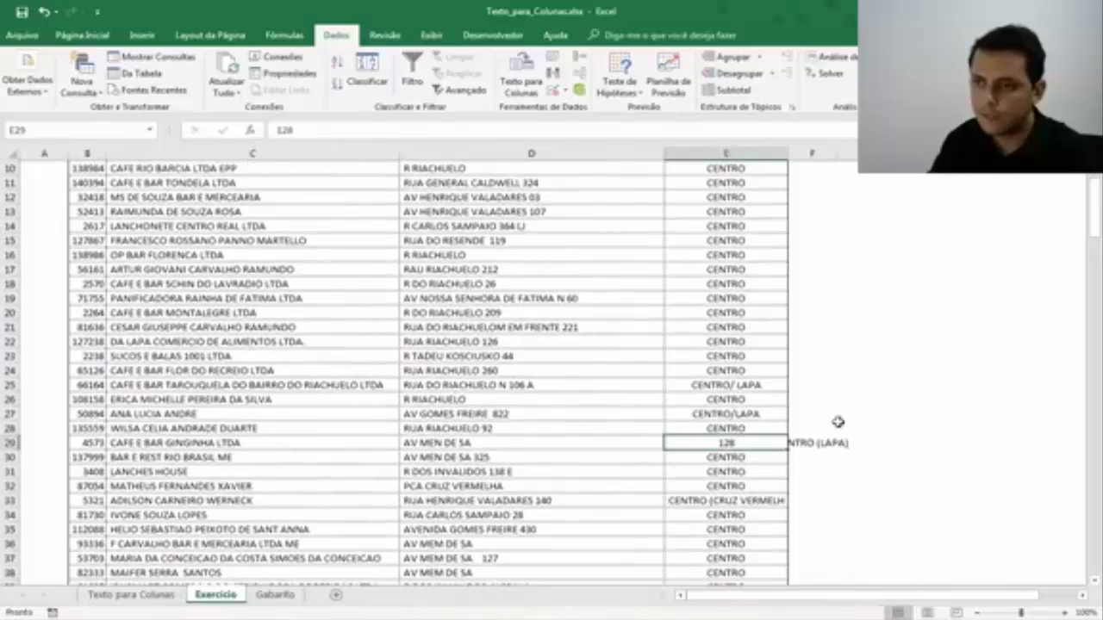
pyautogui.click(10, 442)
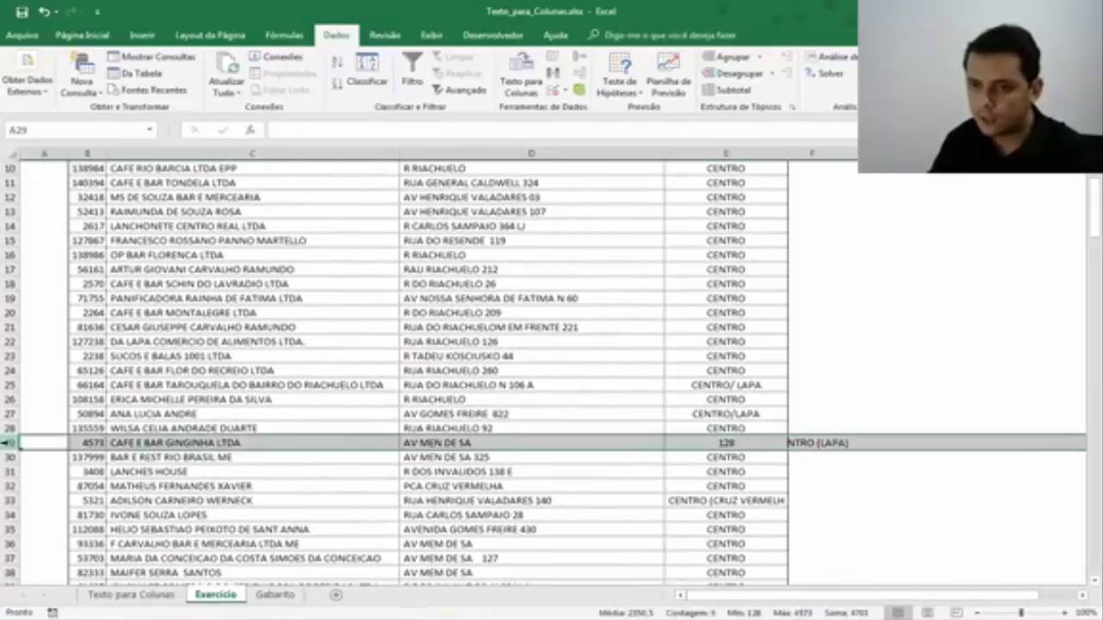
pyautogui.click(776, 442)
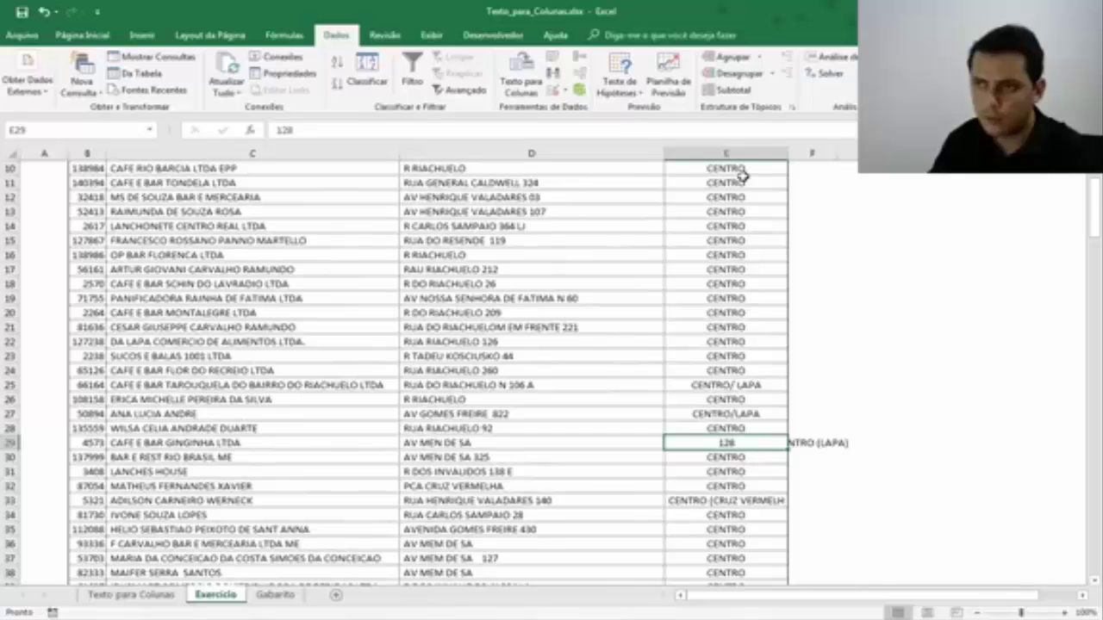
pyautogui.click(530, 442)
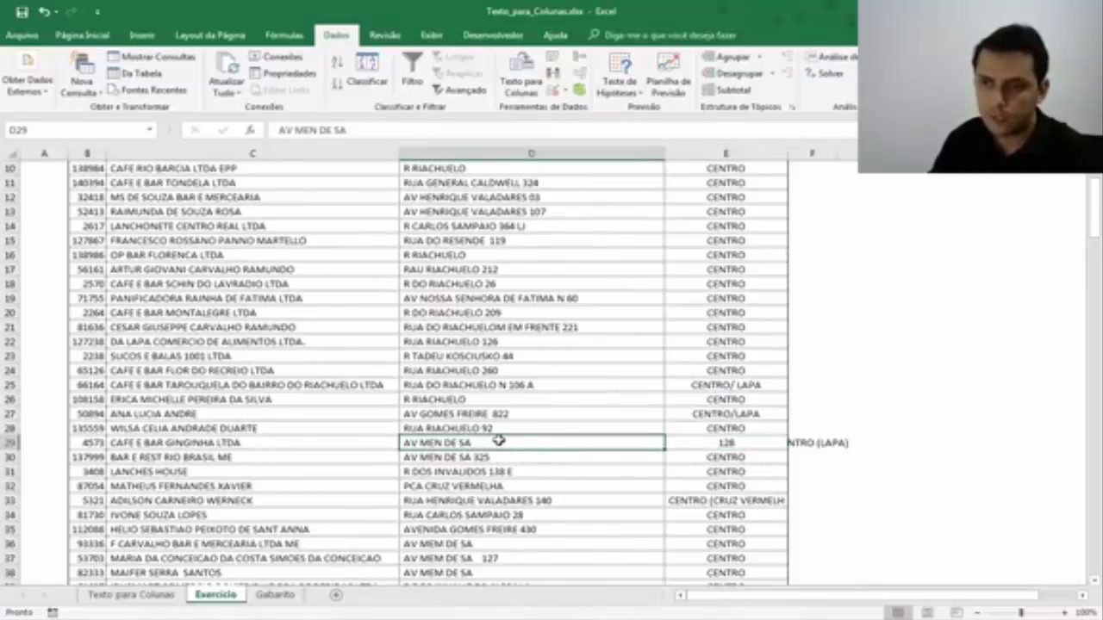
pyautogui.click(725, 442)
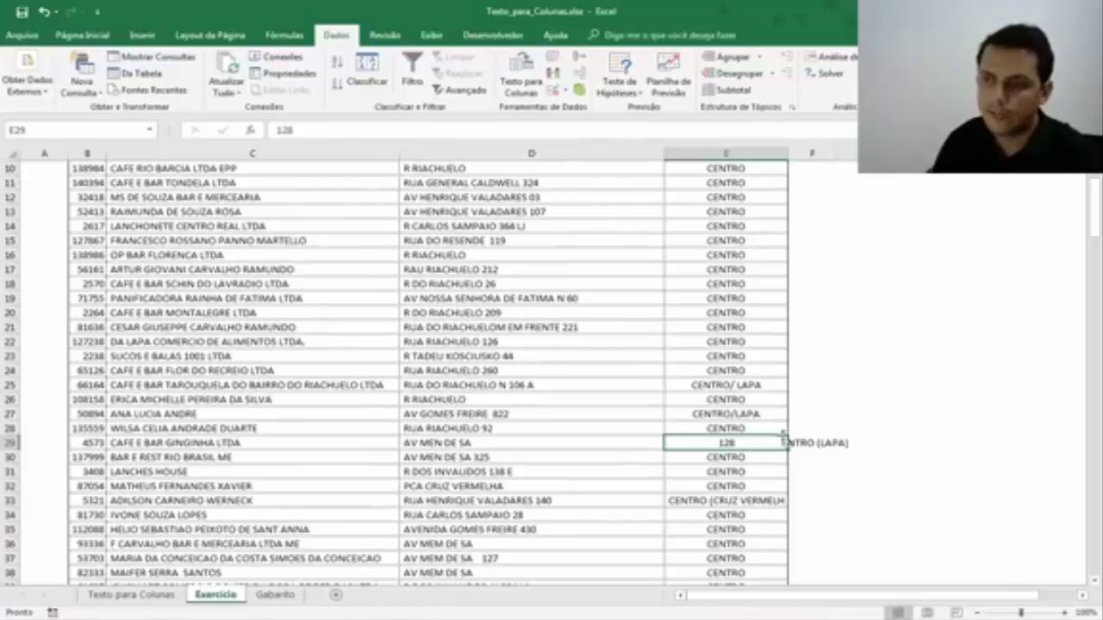
# - Correct the D29 address so it reads AV MEN DE AS 128
pyautogui.doubleClick(529, 443)
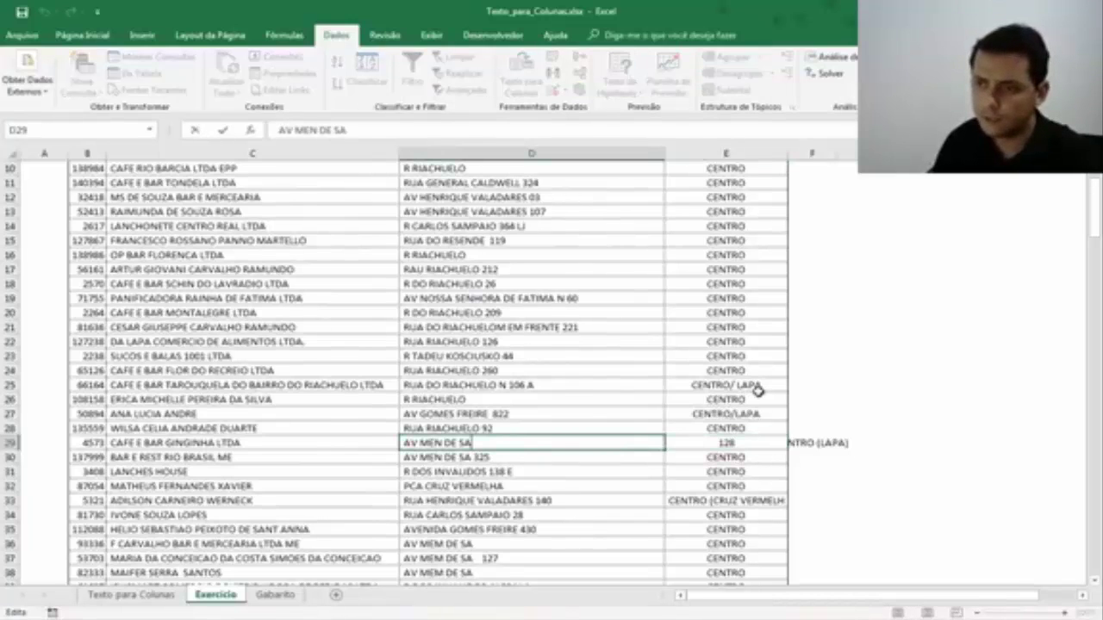
pyautogui.press('BackSpace')
pyautogui.press('BackSpace')
pyautogui.write('AS 12')
pyautogui.press('Tab')
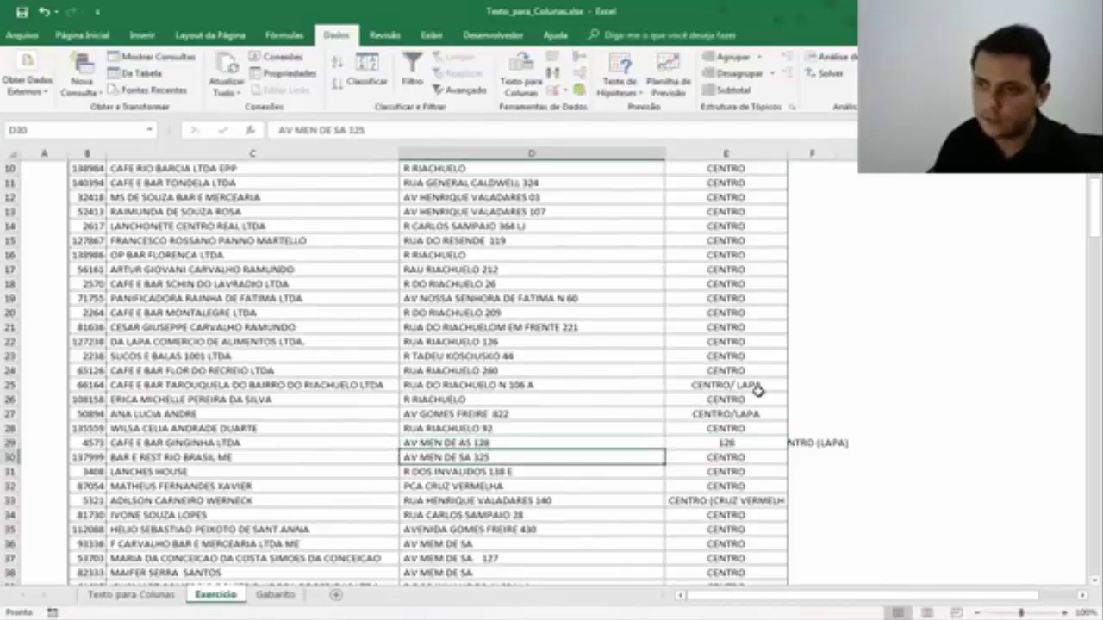
pyautogui.press('Tab')
# - Copy CENTRO (LAPA) from F29 and paste it as values into E29
pyautogui.hotkey('ctrl', 'c')
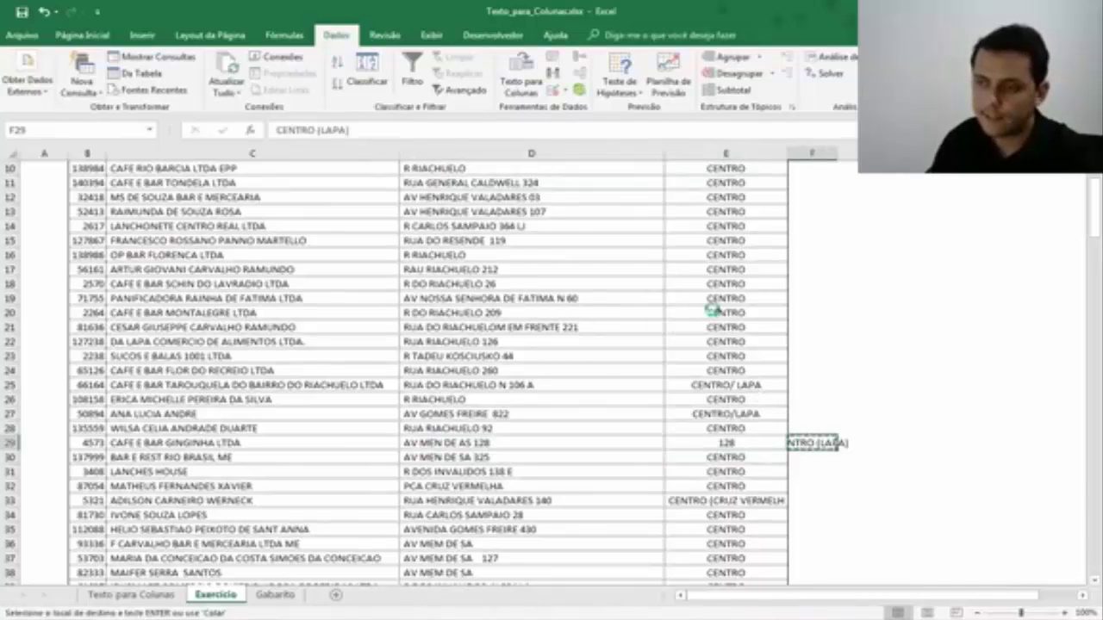
pyautogui.press('Left')
pyautogui.hotkey('shift', 'F10')
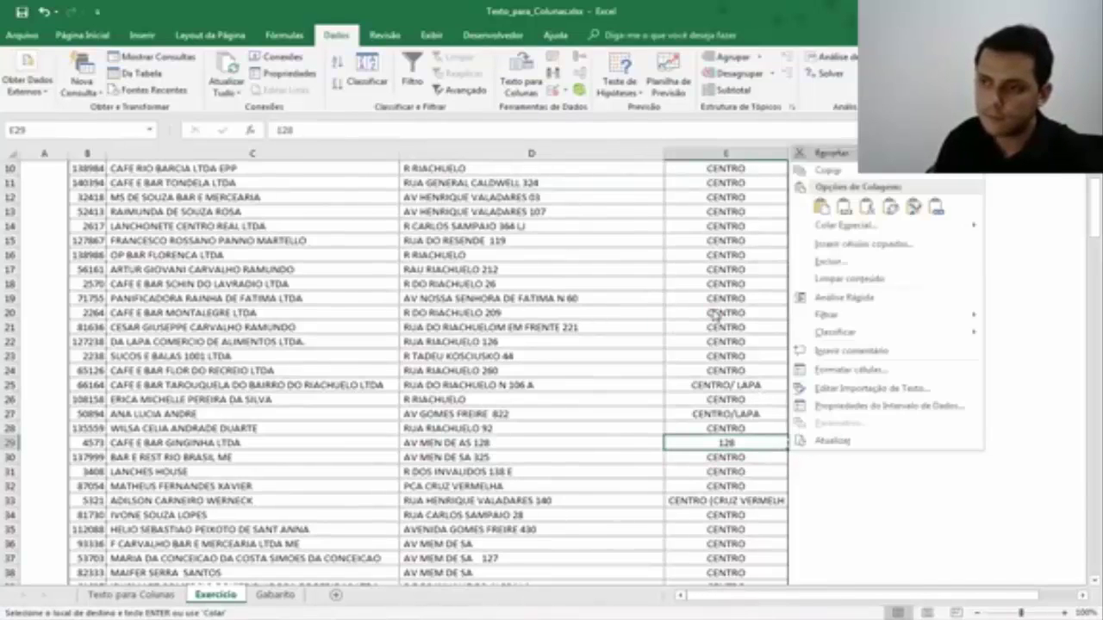
pyautogui.press('Down')
pyautogui.press('Down')
pyautogui.press('Down')
pyautogui.press('Down')
pyautogui.press('Up')
pyautogui.press('Up')
pyautogui.press('Return')
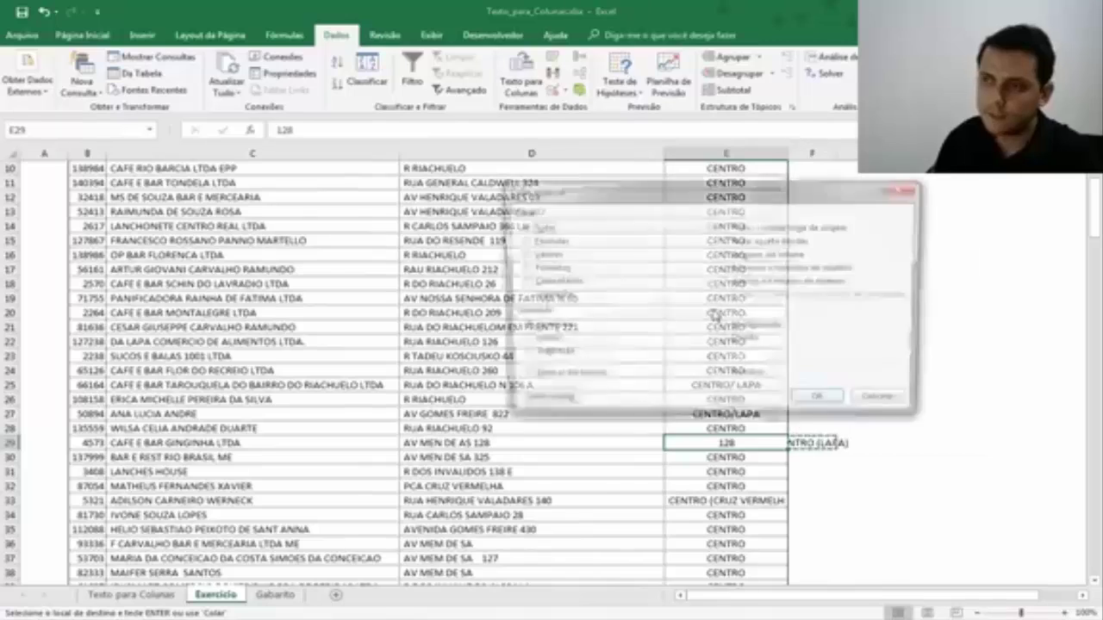
pyautogui.click(541, 254)
pyautogui.moveTo(646, 207); pyautogui.dragTo(493, 177)
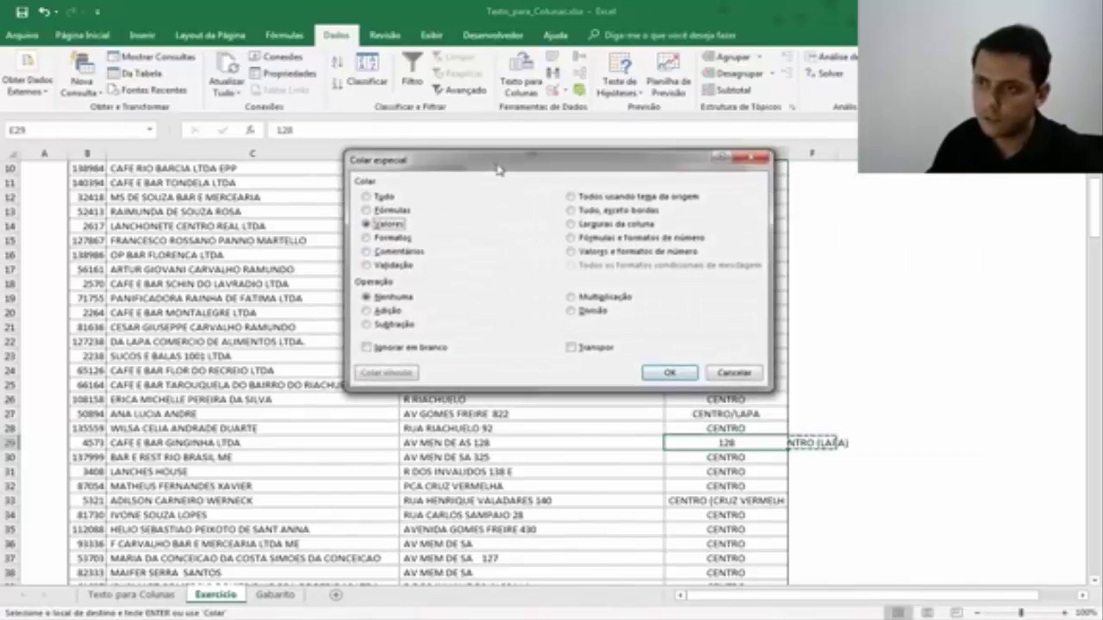
pyautogui.click(669, 373)
# - Clear the leftover CENTRO (LAPA) text from F29
pyautogui.click(812, 413)
pyautogui.click(812, 442)
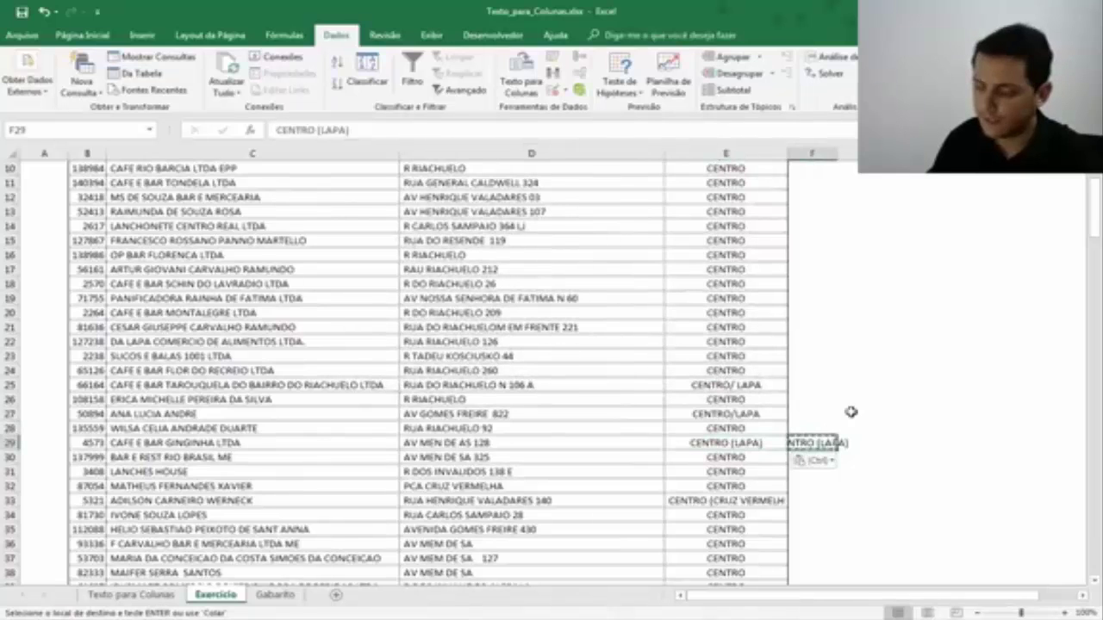
pyautogui.press('Delete')
pyautogui.scroll(-8, 867, 417)
pyautogui.scroll(-2, 866, 417)
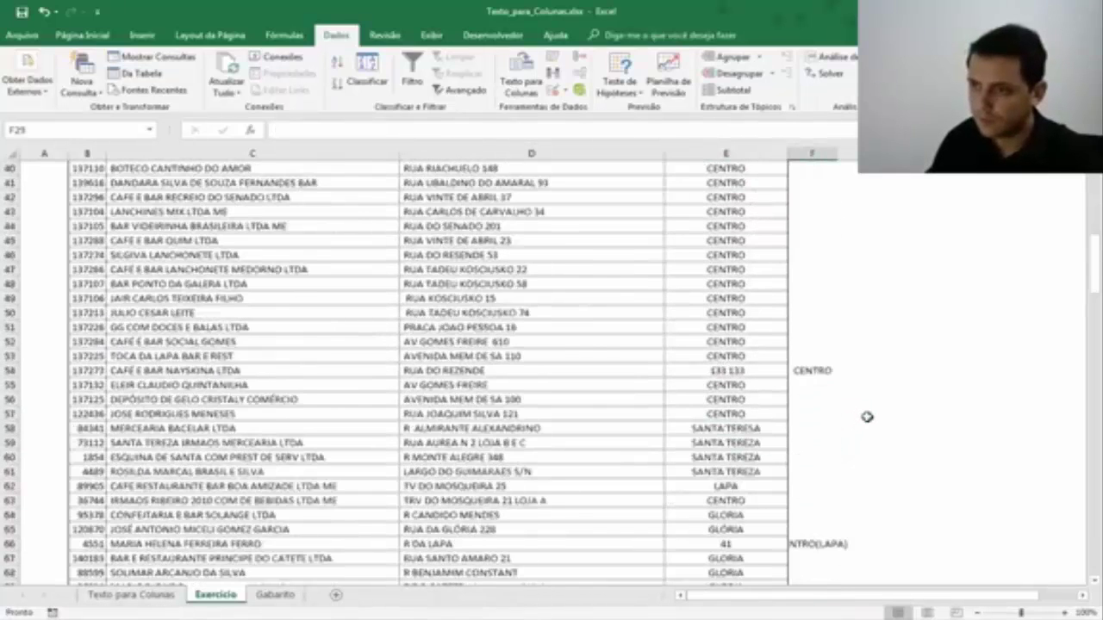
pyautogui.click(722, 371)
pyautogui.click(544, 369)
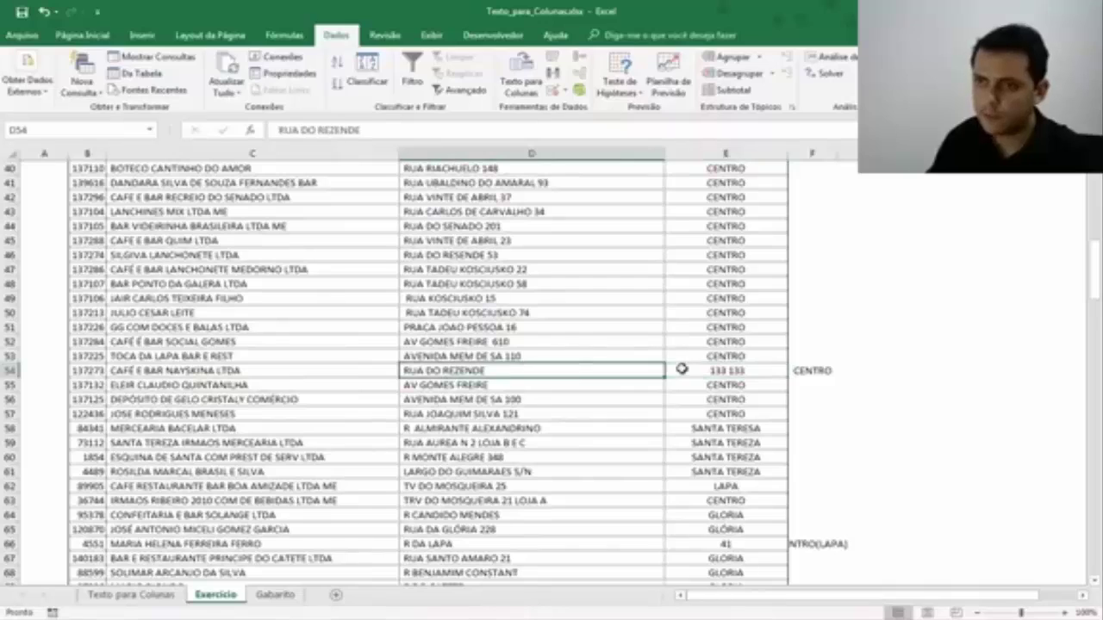
pyautogui.press('F2')
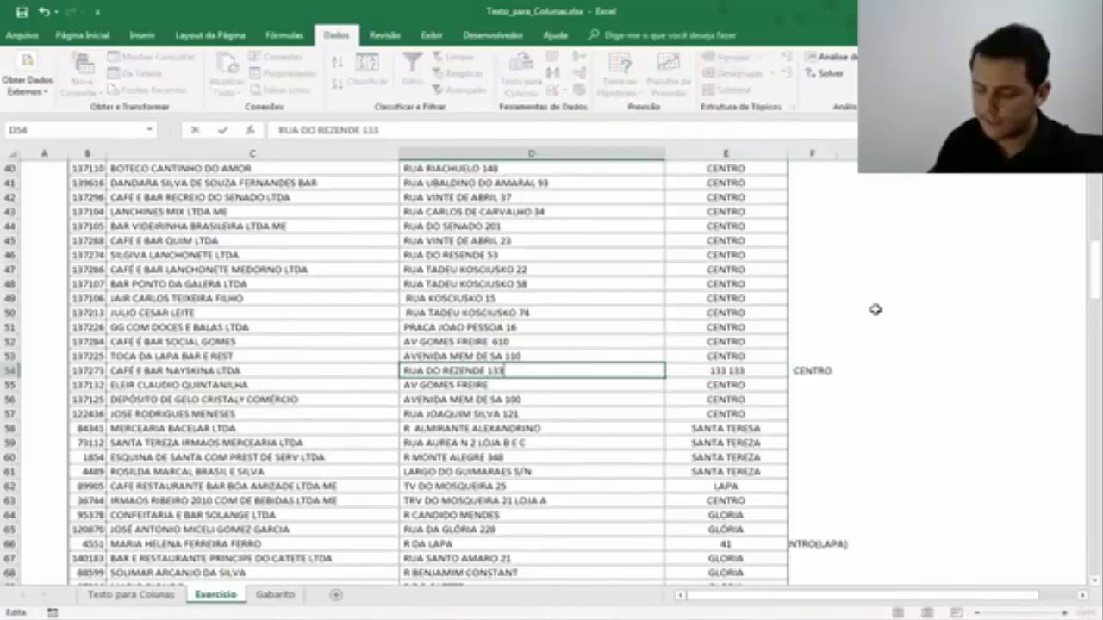
pyautogui.press('Escape')
pyautogui.press('Right')
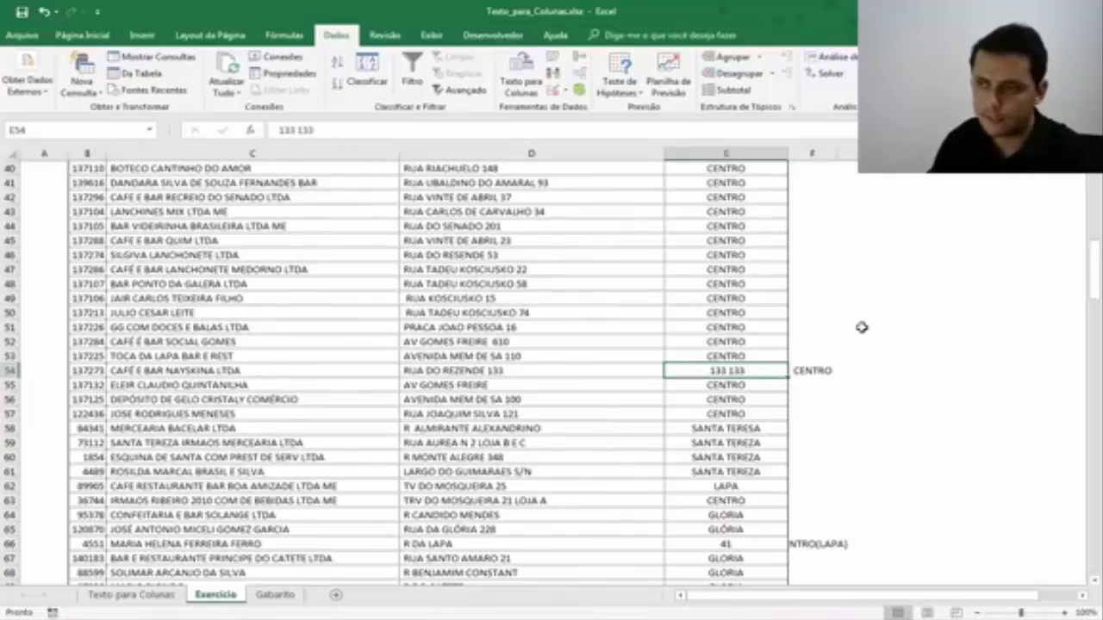
pyautogui.write('CE')
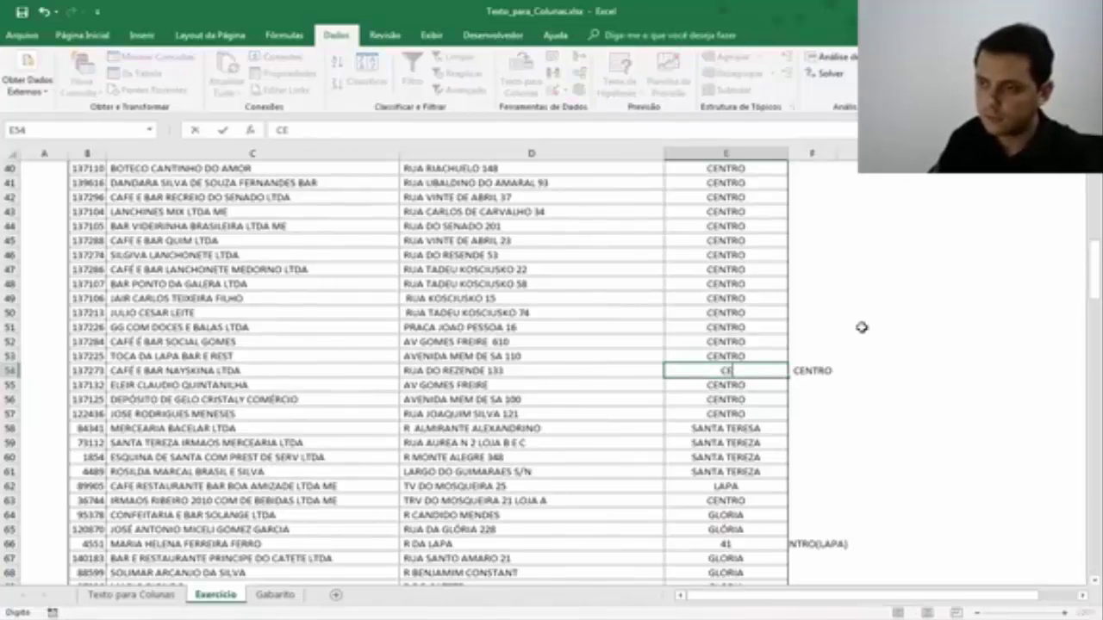
pyautogui.write('NTRO')
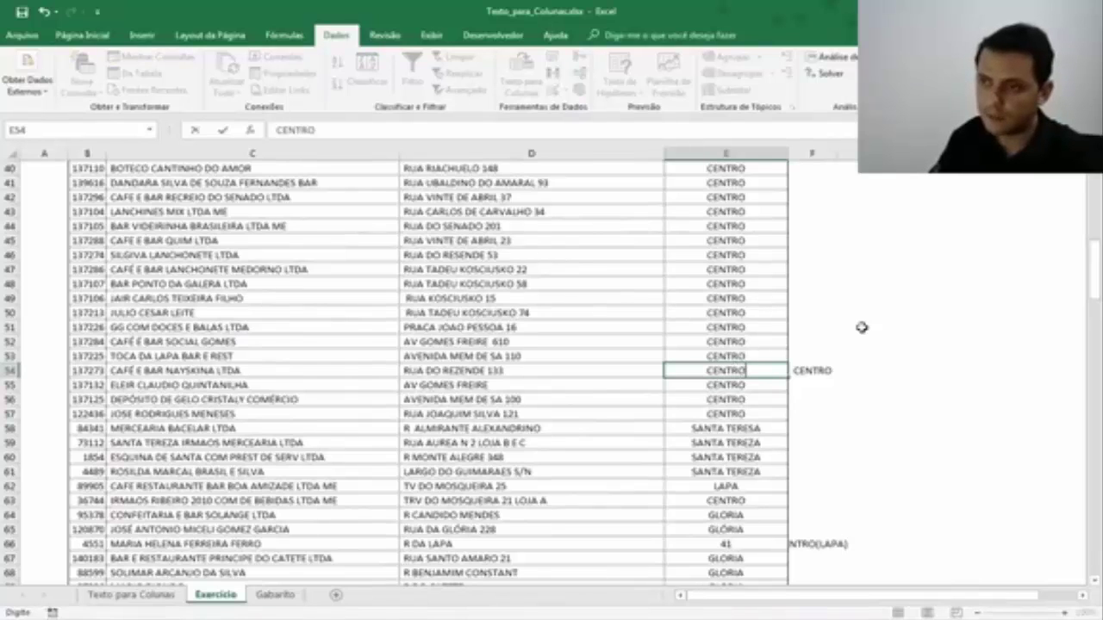
pyautogui.hotkey('ctrl', 'Return')
pyautogui.press('Delete')
pyautogui.scroll(-2, 861, 328)
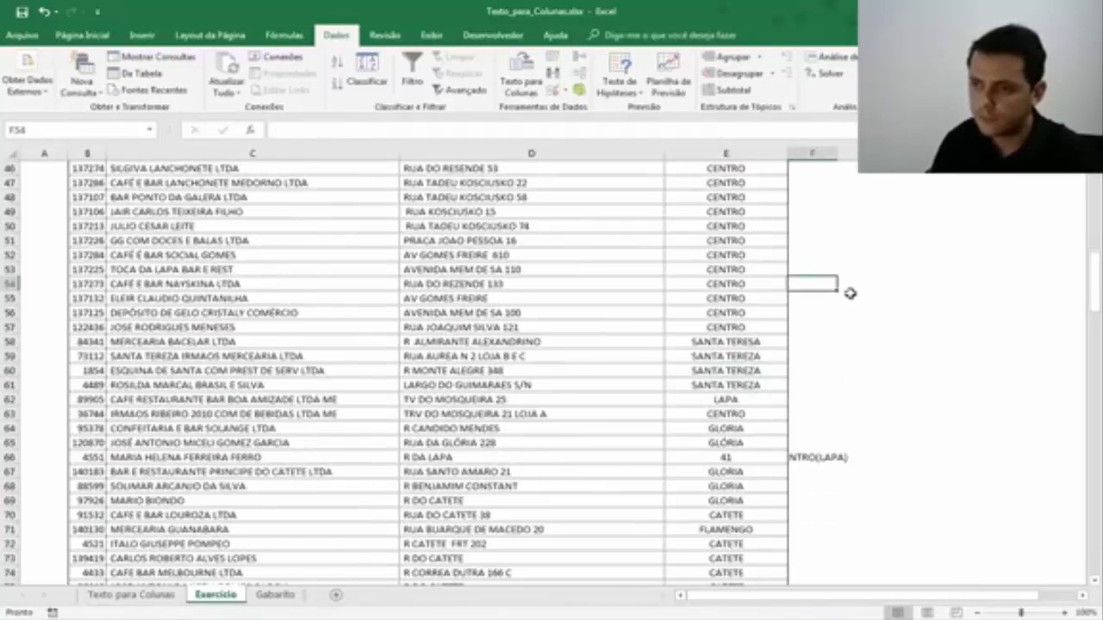
pyautogui.click(534, 457)
pyautogui.press('F2')
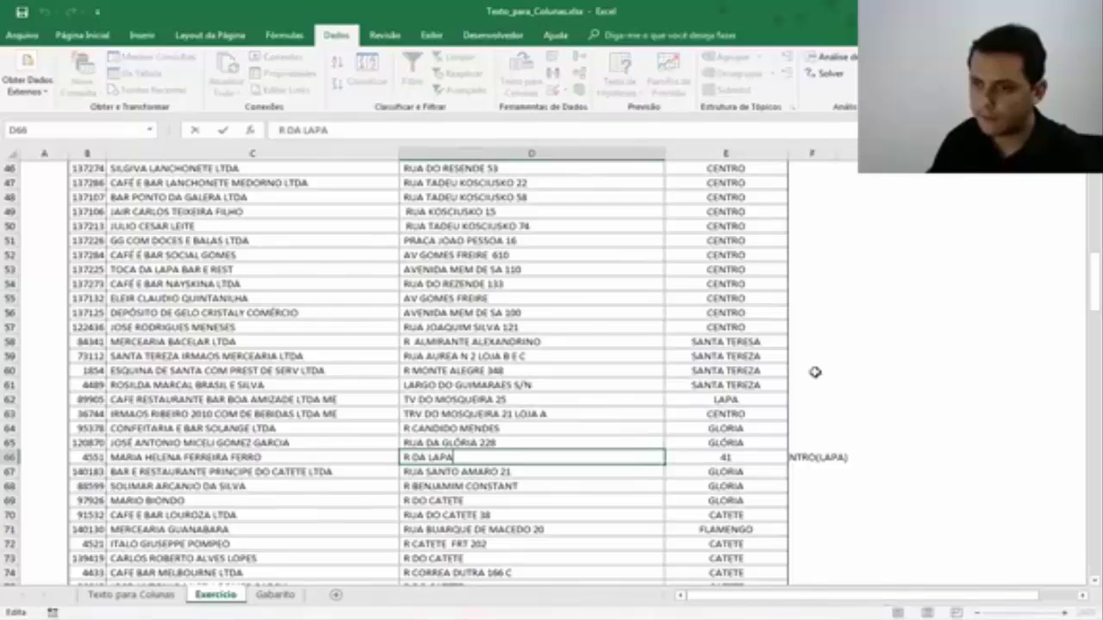
pyautogui.write('41')
pyautogui.press('Tab')
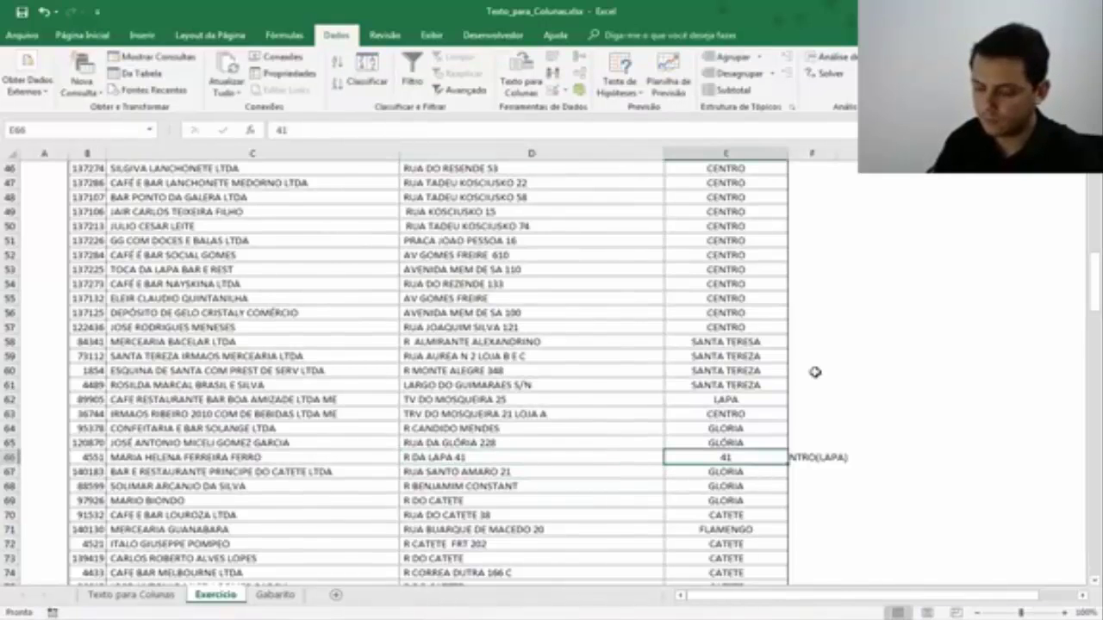
pyautogui.write('CENTRO (LAPA)')
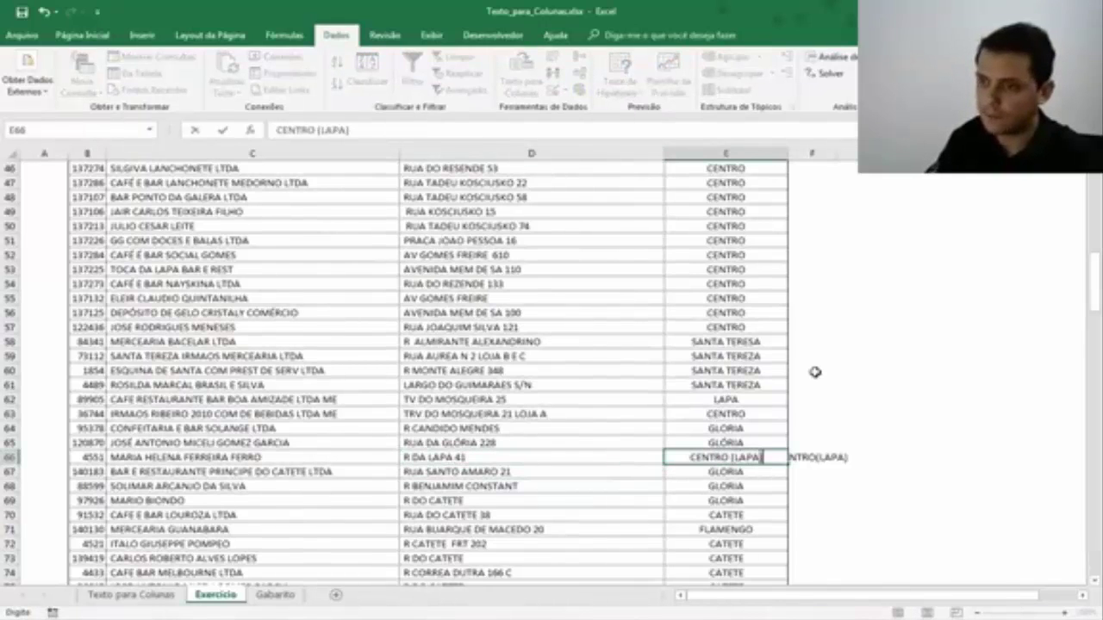
pyautogui.press('Tab')
pyautogui.press('Delete')
pyautogui.scroll(-3, 814, 372)
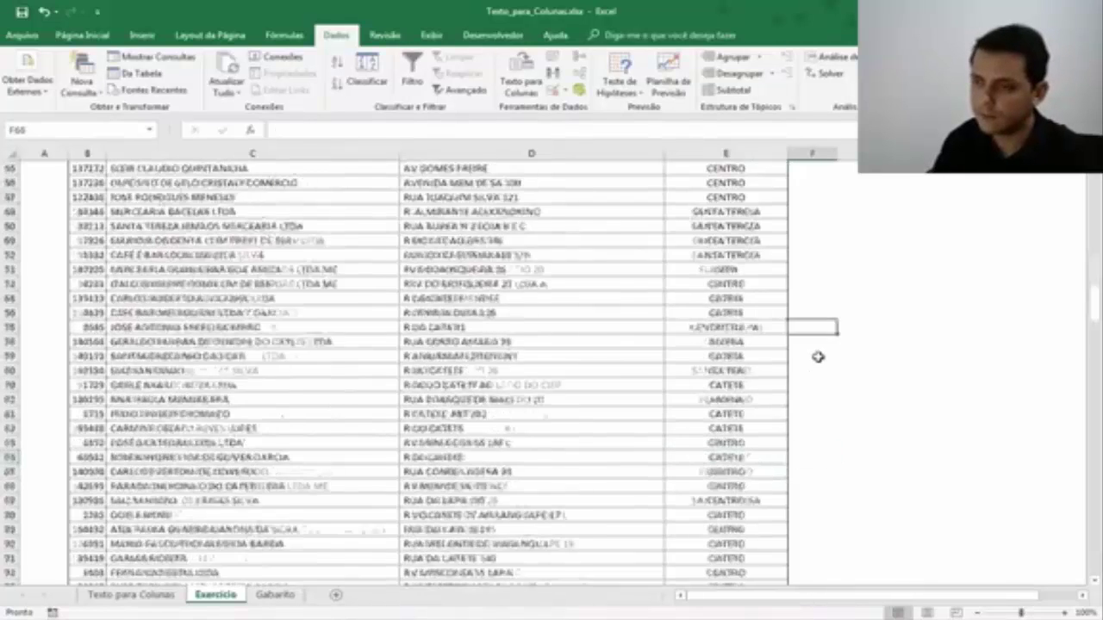
pyautogui.scroll(-10, 817, 357)
pyautogui.scroll(-4, 817, 356)
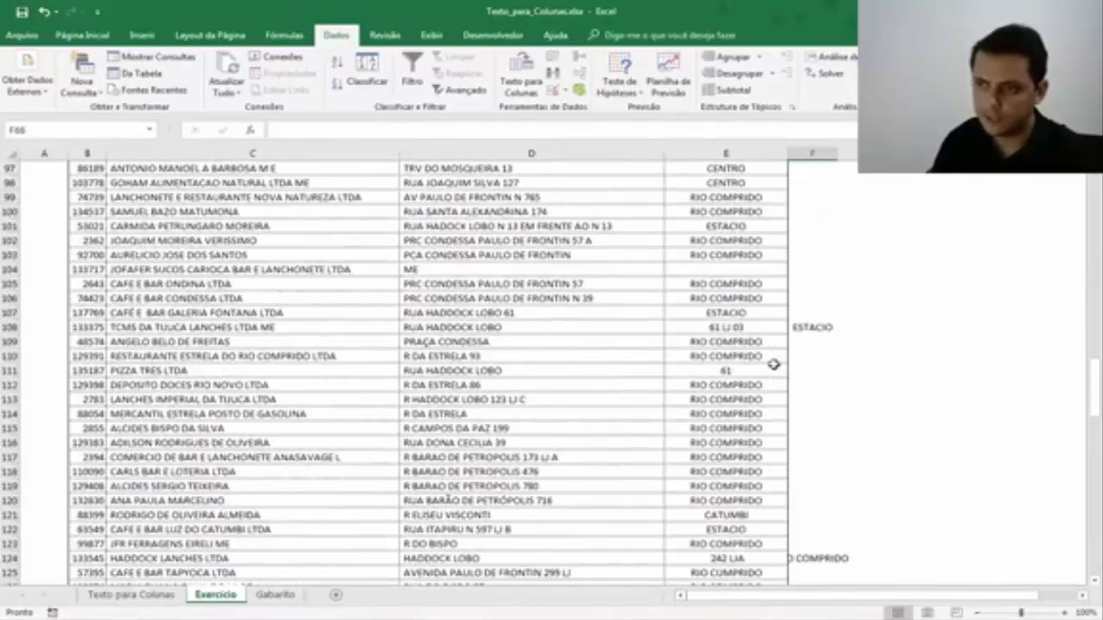
pyautogui.scroll(-5, 754, 388)
pyautogui.scroll(-7, 754, 389)
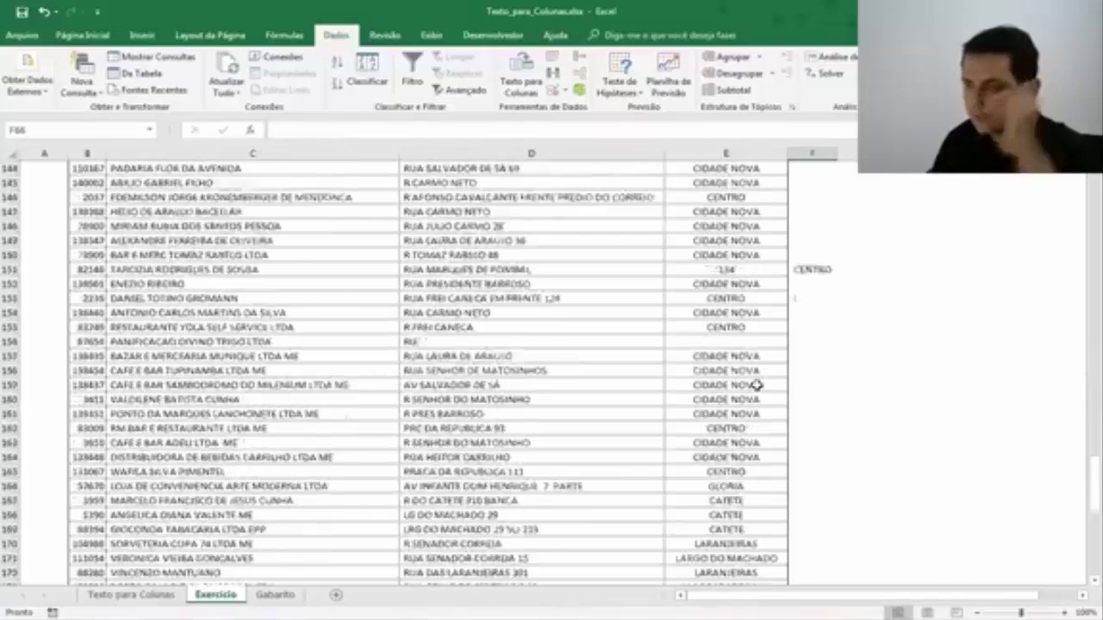
pyautogui.scroll(-6, 910, 422)
pyautogui.scroll(-5, 912, 429)
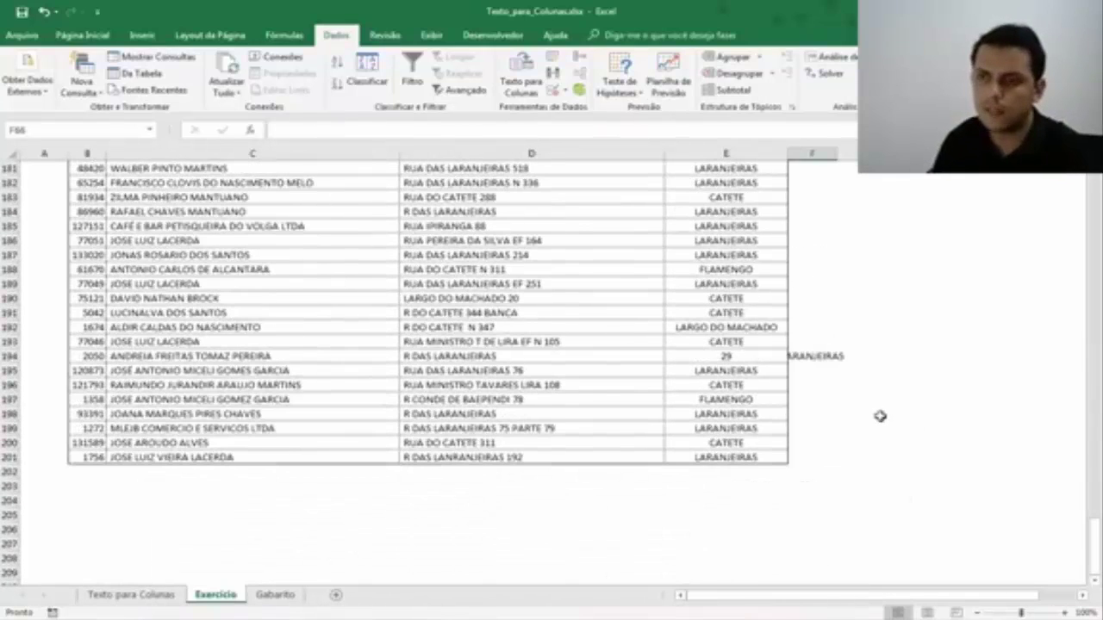
pyautogui.click(534, 329)
pyautogui.hotkey('ctrl', 'Up')
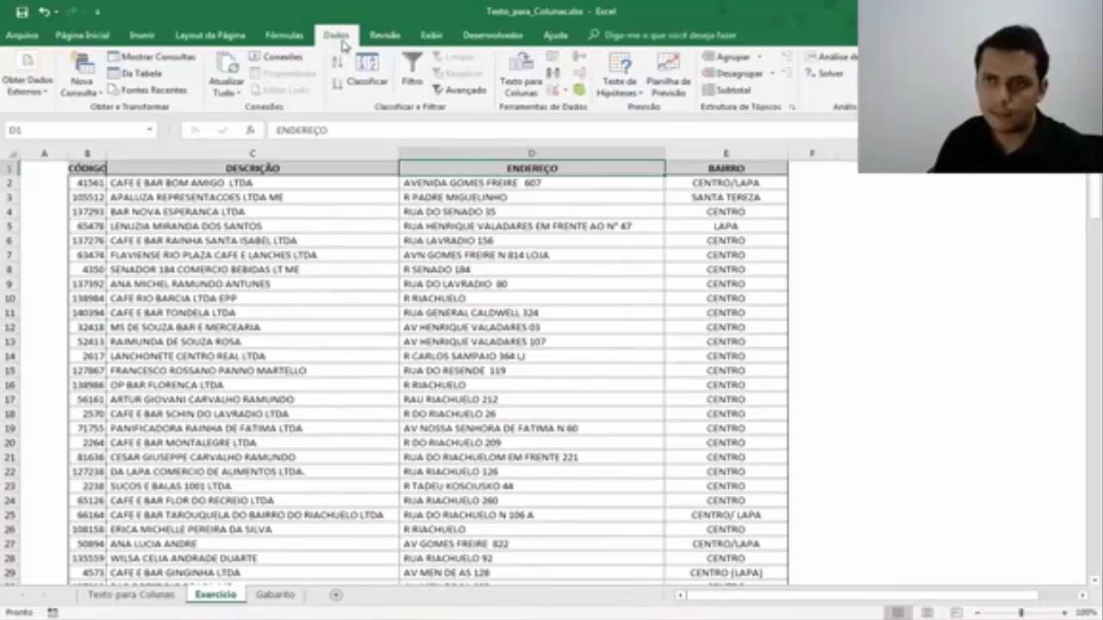
# - Glance at the external data sources and File page, then select client data B2:E201
pyautogui.click(36, 94)
pyautogui.click(380, 293)
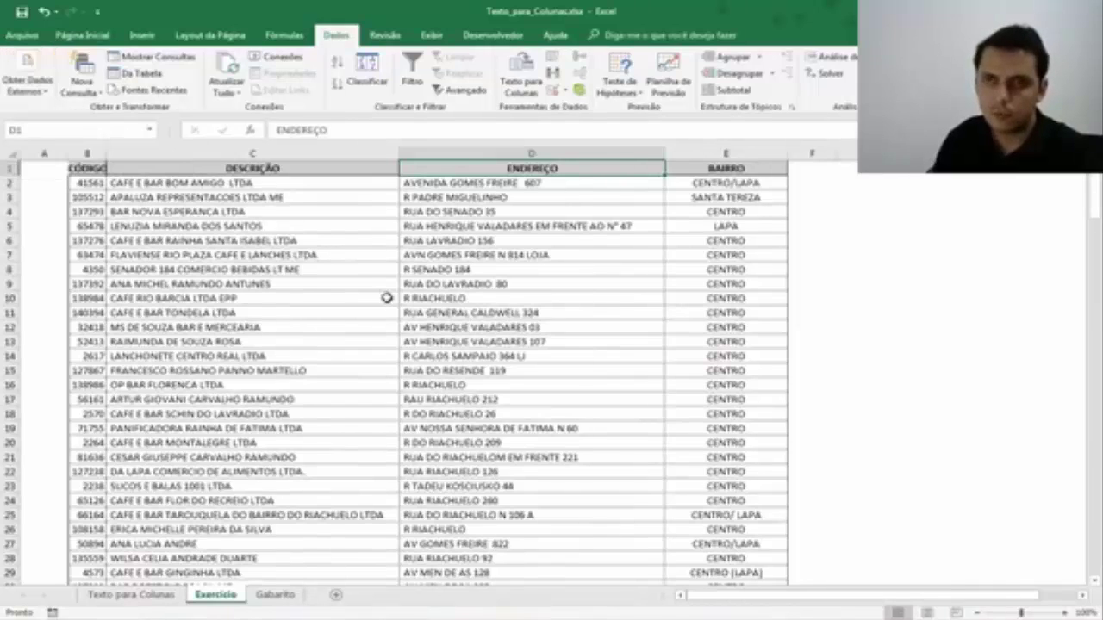
pyautogui.click(21, 38)
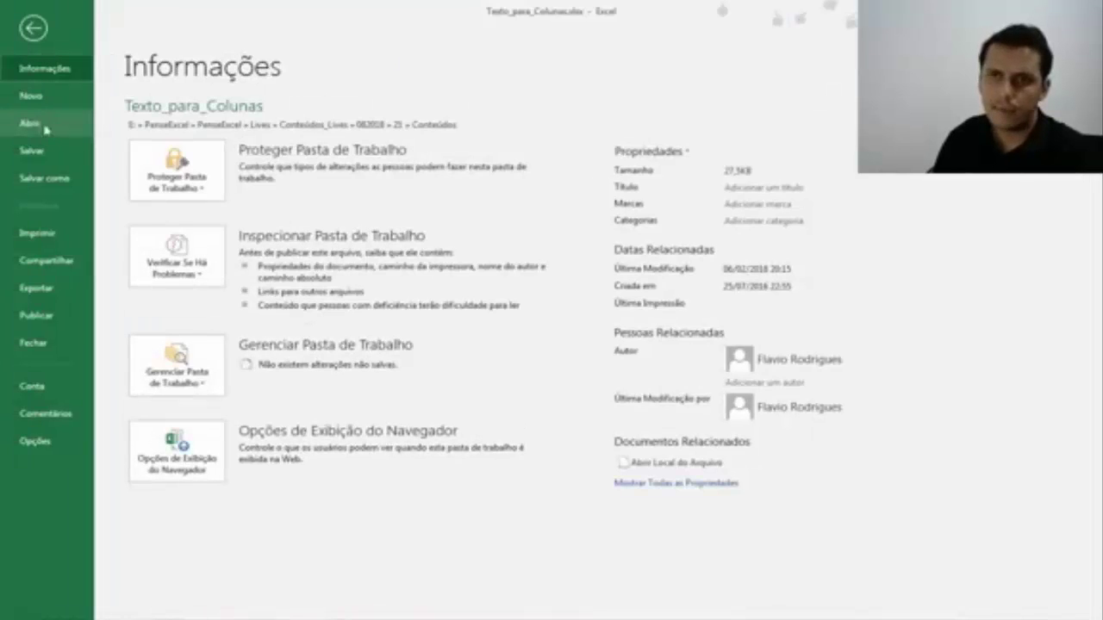
pyautogui.click(33, 28)
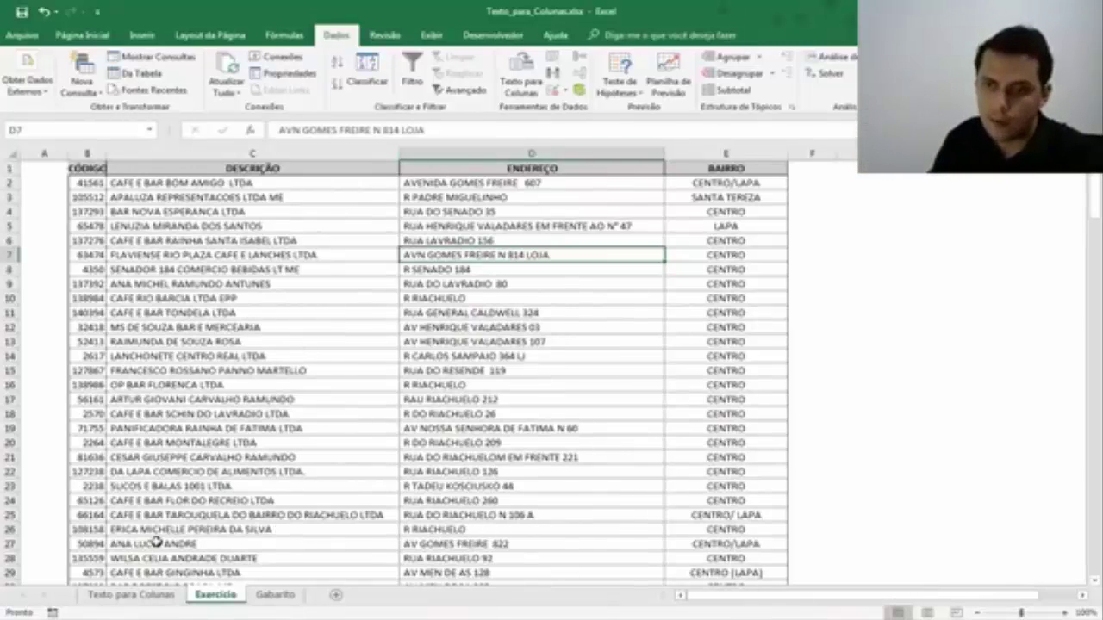
pyautogui.moveTo(81, 184); pyautogui.dragTo(797, 583)
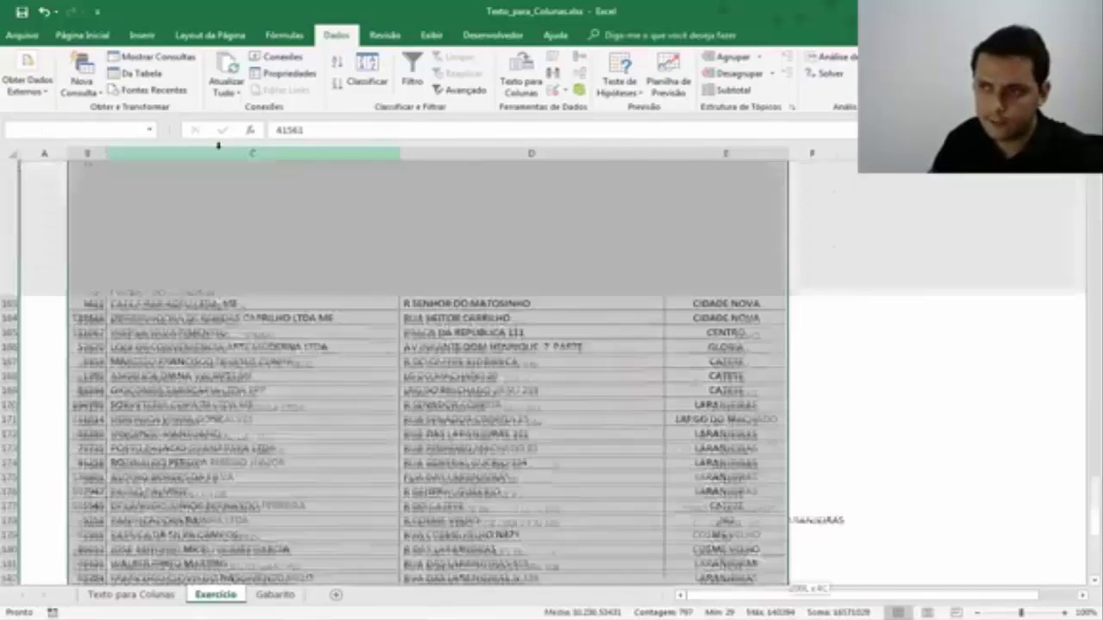
# - Delete the selected client data, also removing the linked query
pyautogui.press('Delete')
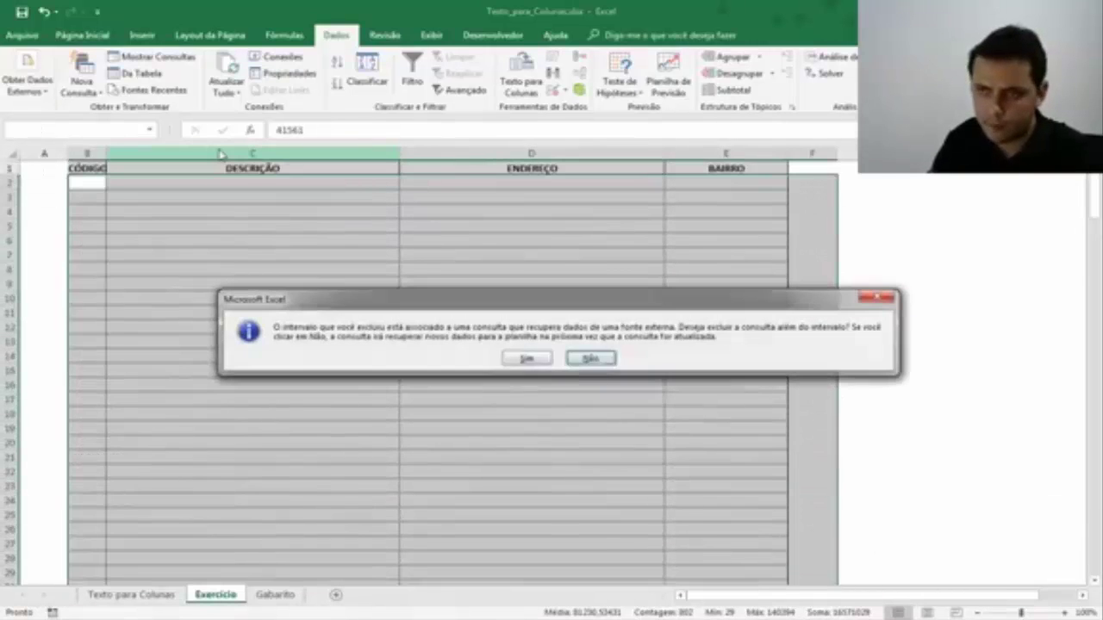
pyautogui.press('Tab')
pyautogui.press('Return')
# - Return to the Exercício sheet and select cell B2 for the import
pyautogui.press('Left')
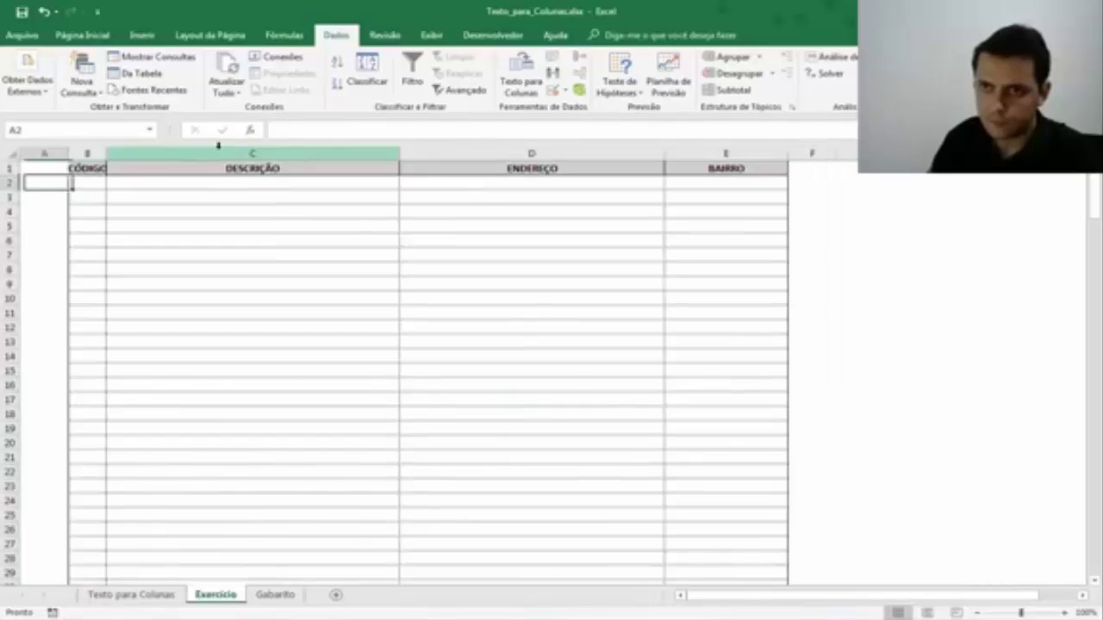
pyautogui.hotkey('ctrl', 'pageup')
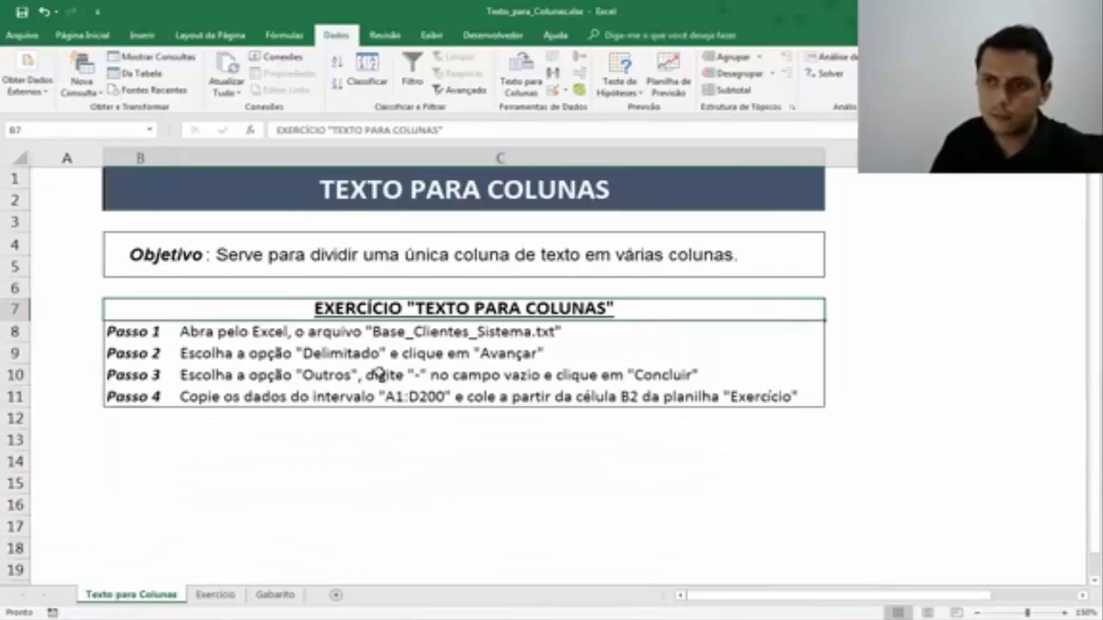
pyautogui.click(207, 595)
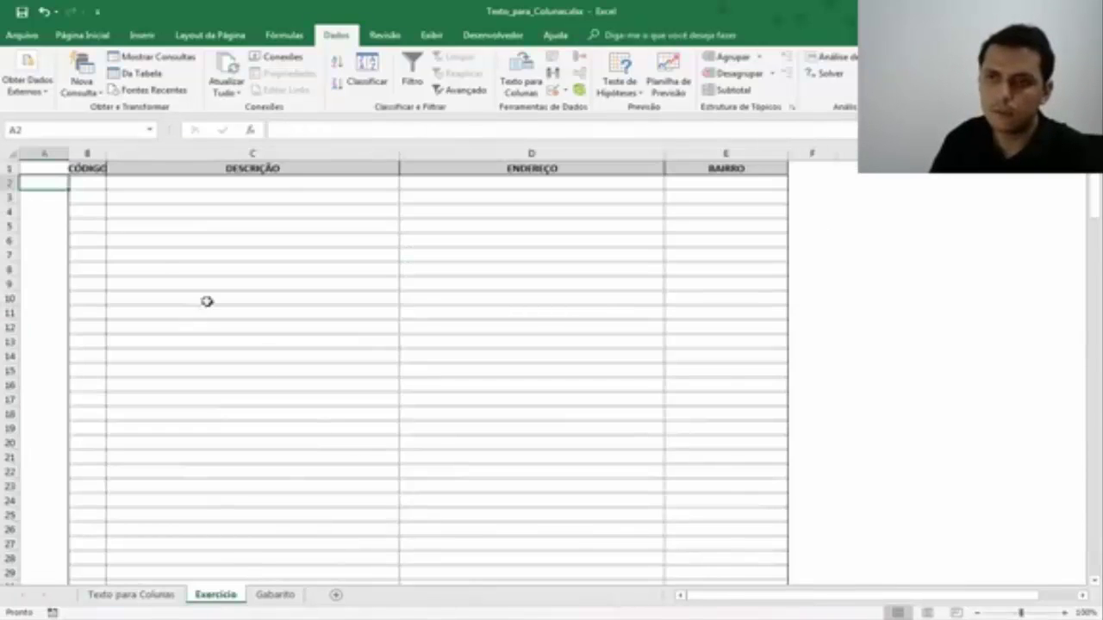
pyautogui.click(94, 178)
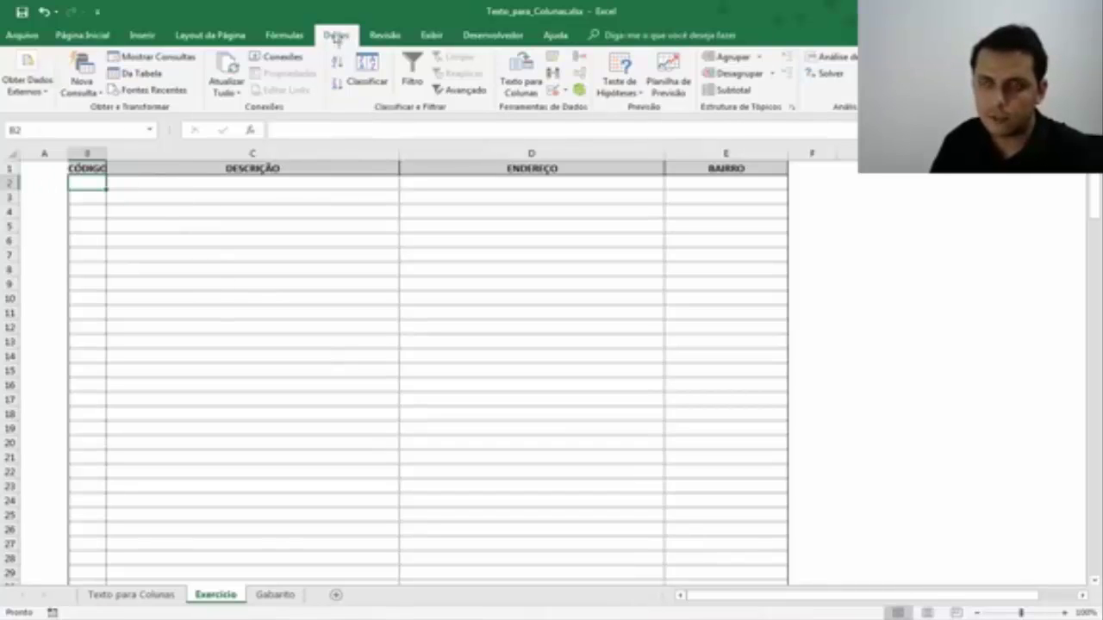
# - Import the Base_Clientes_Sistema_.txt file dated 21/08/2018 via Obter Dados Externos > De Texto
pyautogui.click(35, 86)
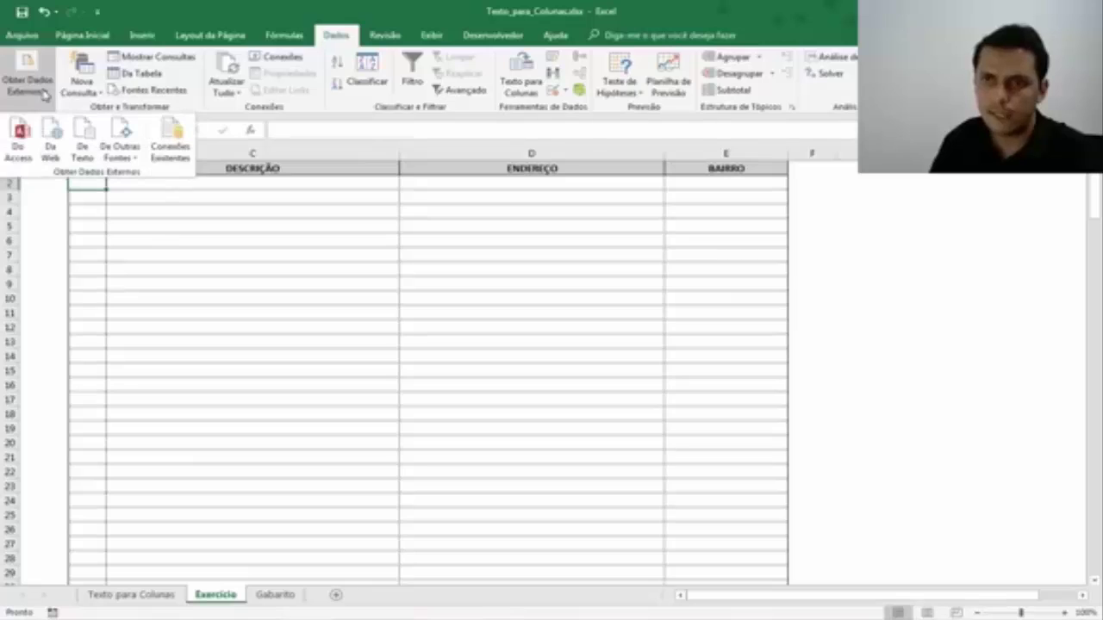
pyautogui.click(82, 151)
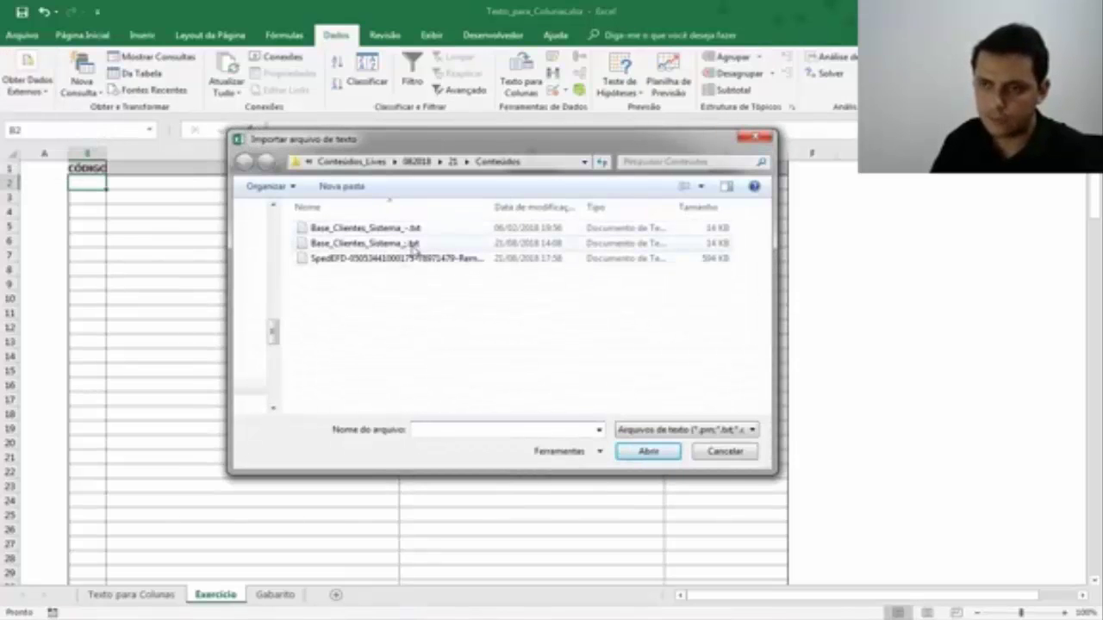
pyautogui.click(414, 246)
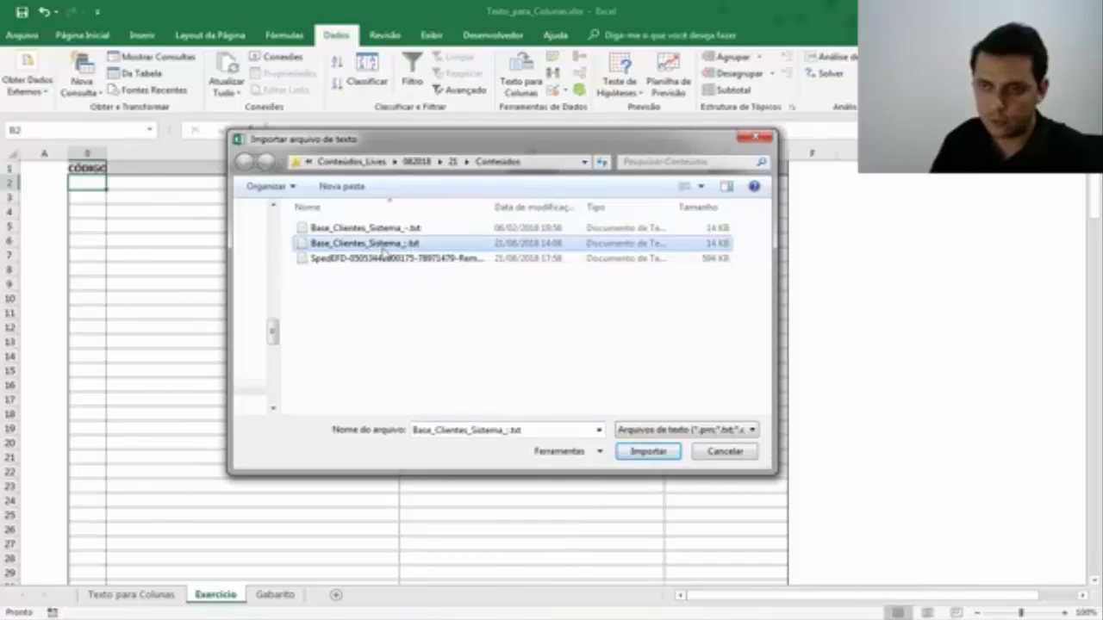
pyautogui.moveTo(410, 248)
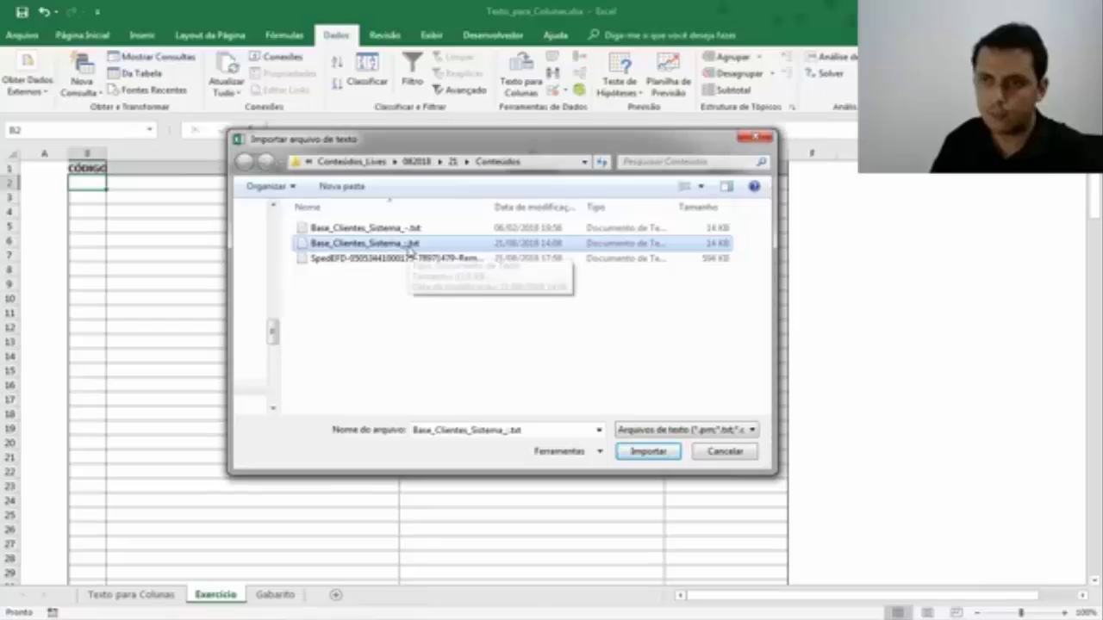
pyautogui.click(646, 449)
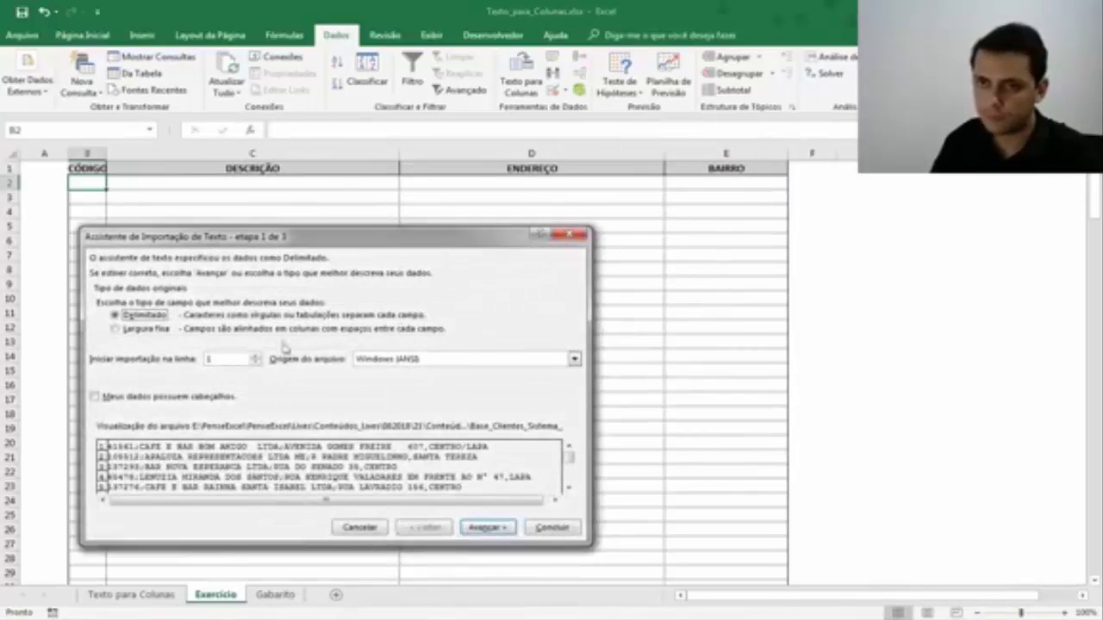
# - Keep Delimitado and tick both Ponto e vírgula and Vírgula as delimiters
pyautogui.click(484, 525)
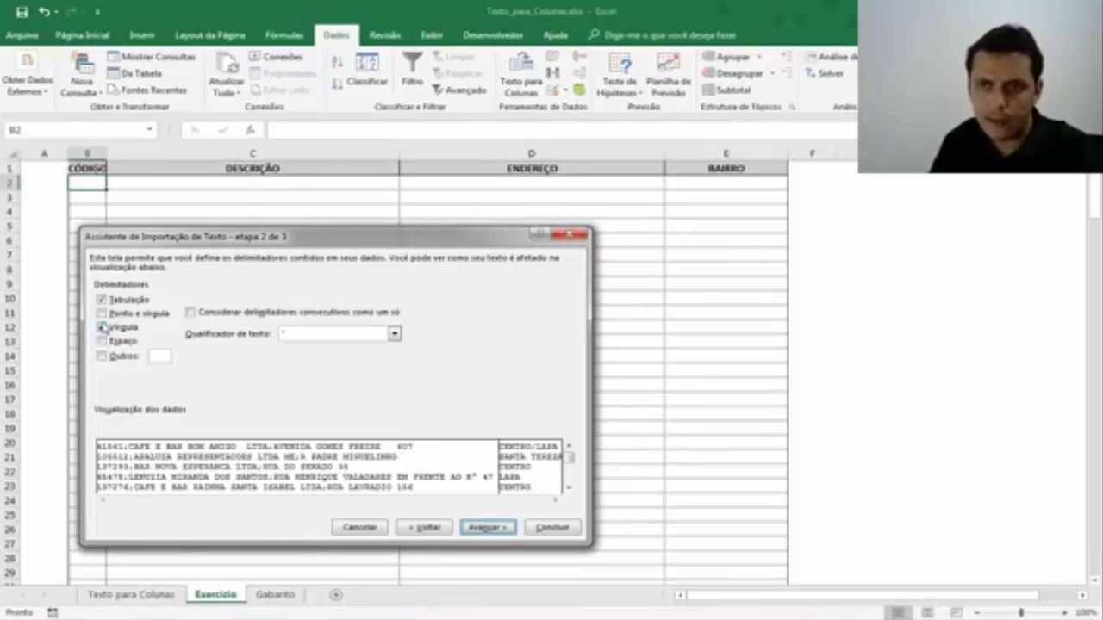
pyautogui.click(102, 327)
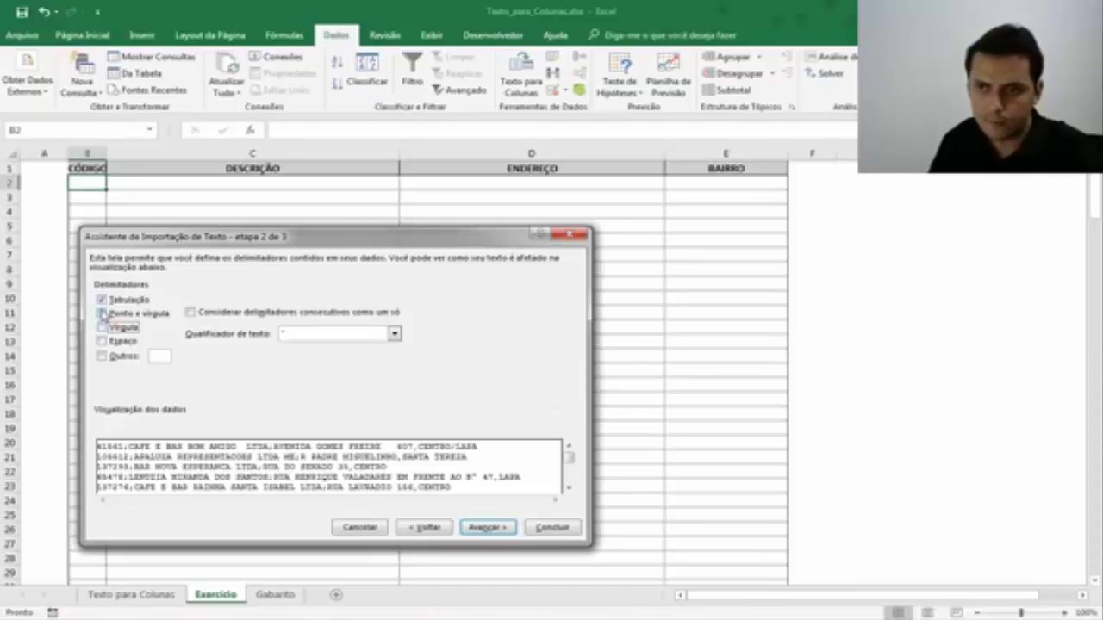
pyautogui.click(102, 314)
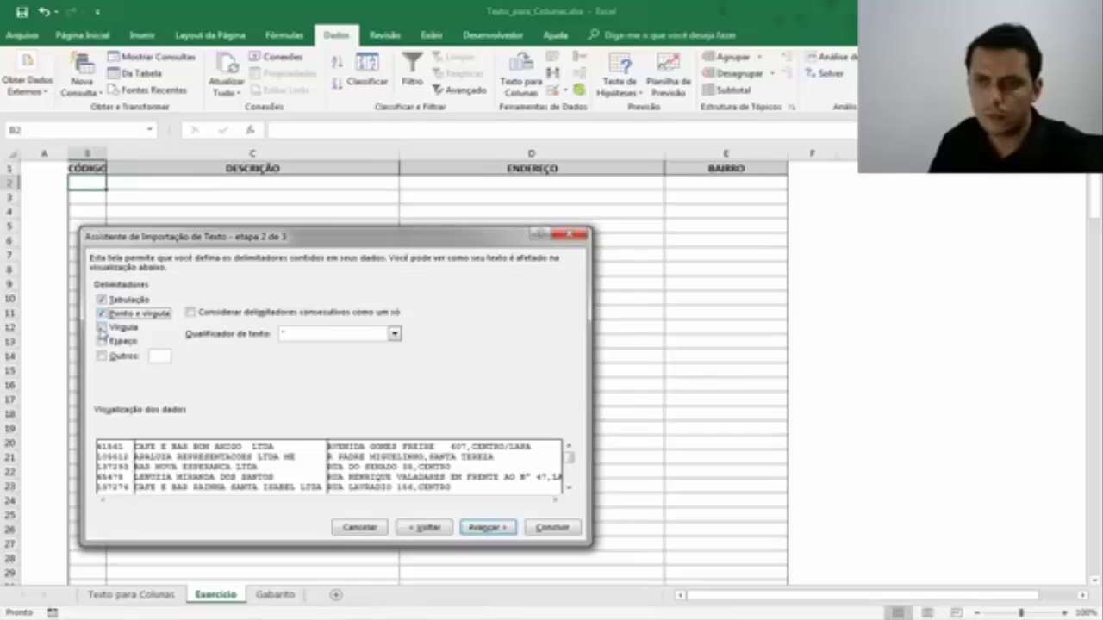
pyautogui.click(101, 327)
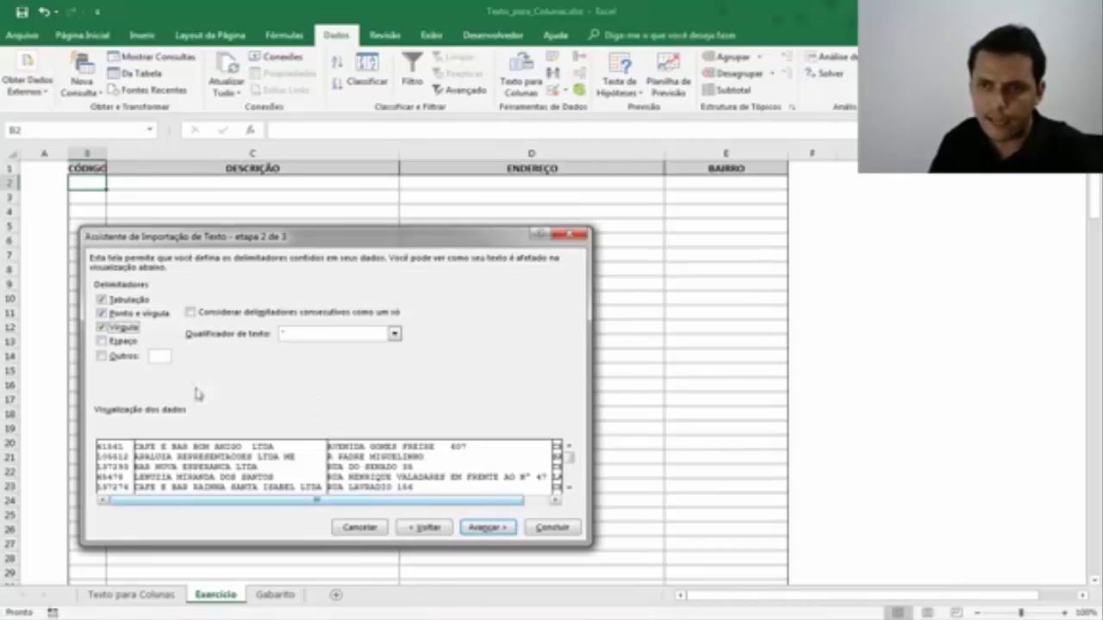
pyautogui.click(102, 313)
pyautogui.click(101, 327)
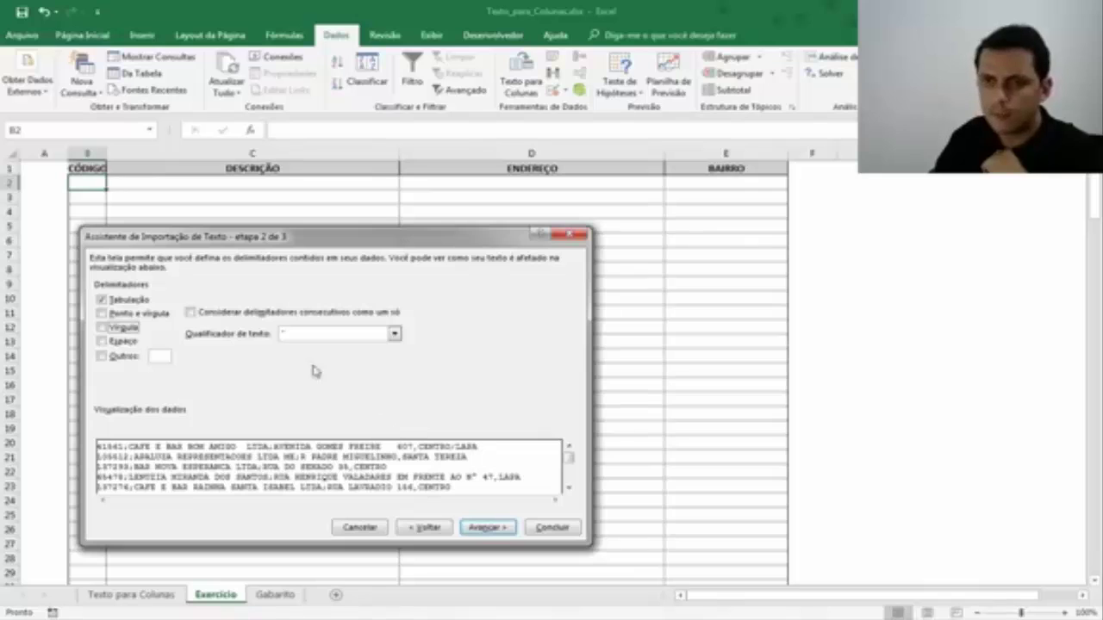
pyautogui.click(102, 314)
pyautogui.click(102, 327)
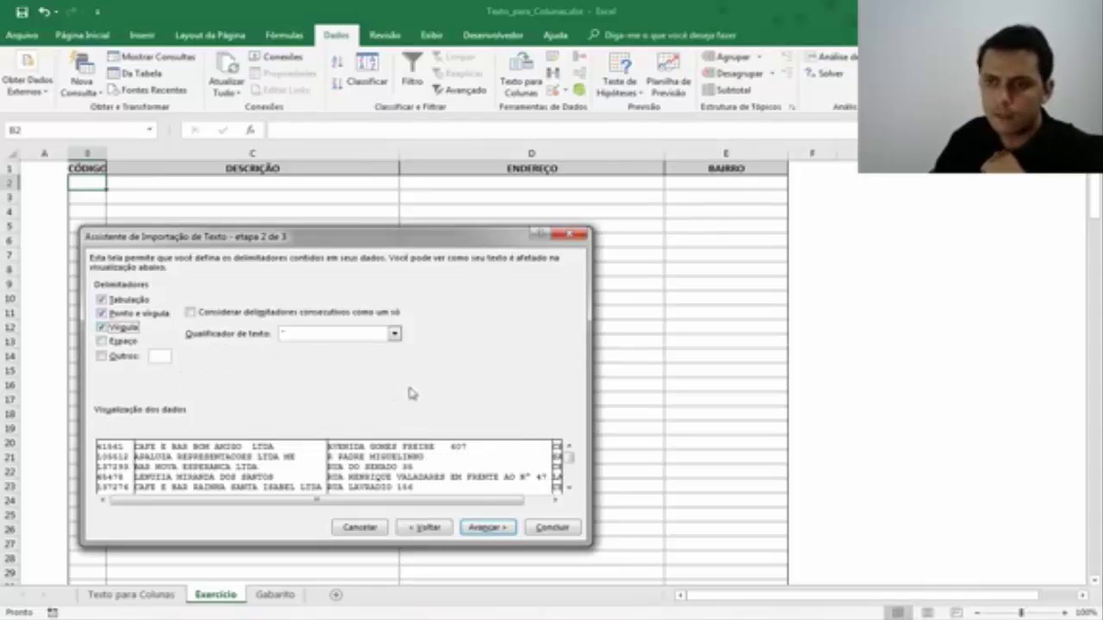
# - Finish the wizard and place the imported data at =$B$2
pyautogui.click(487, 528)
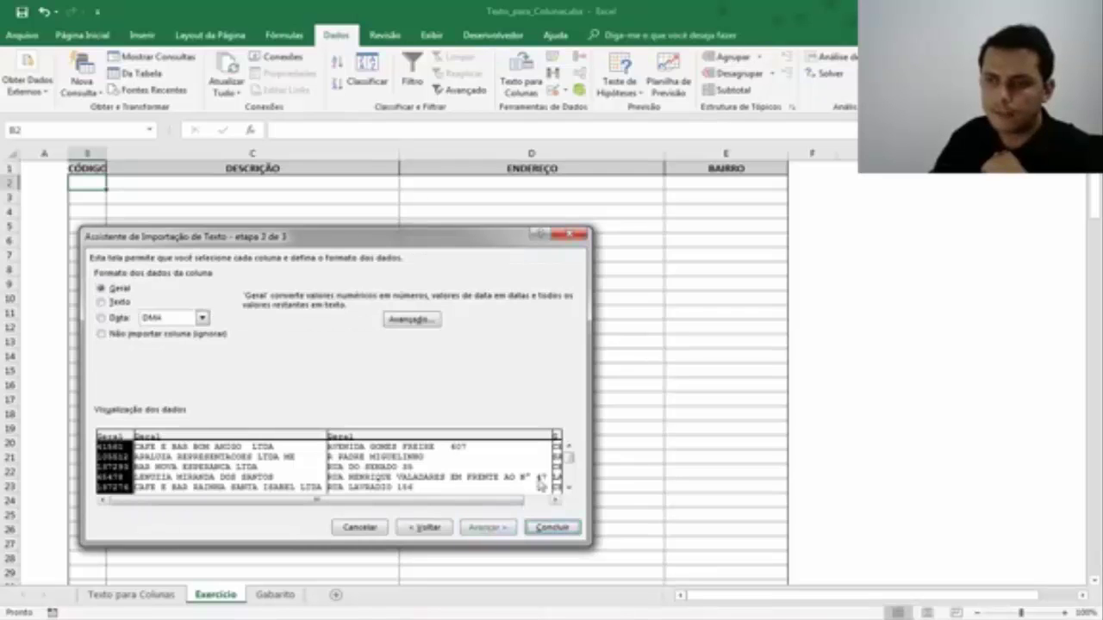
pyautogui.click(548, 527)
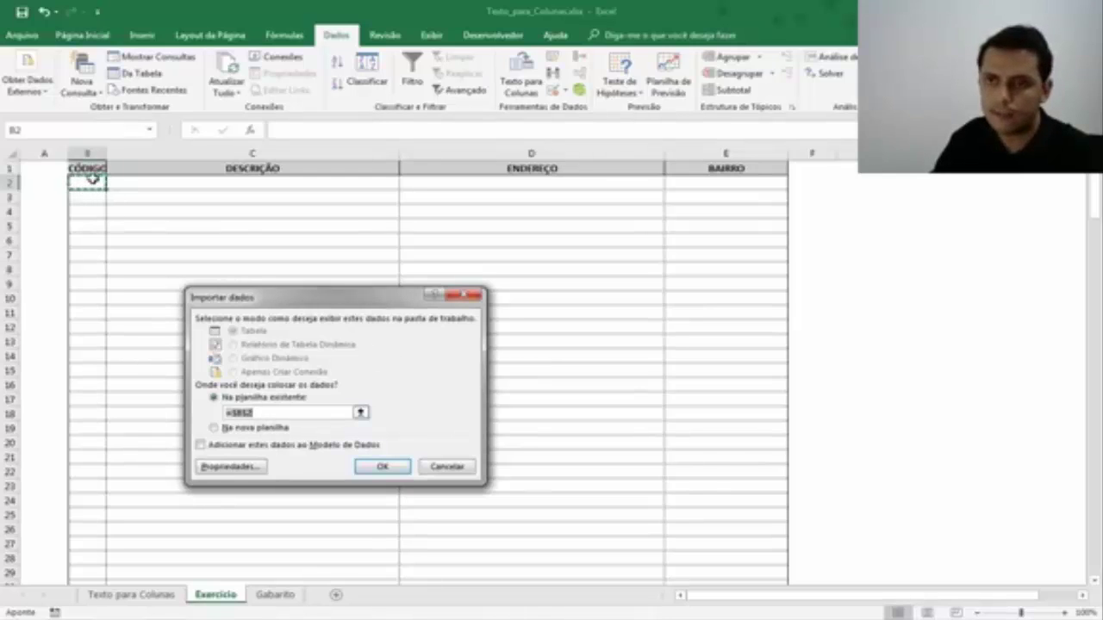
pyautogui.click(401, 467)
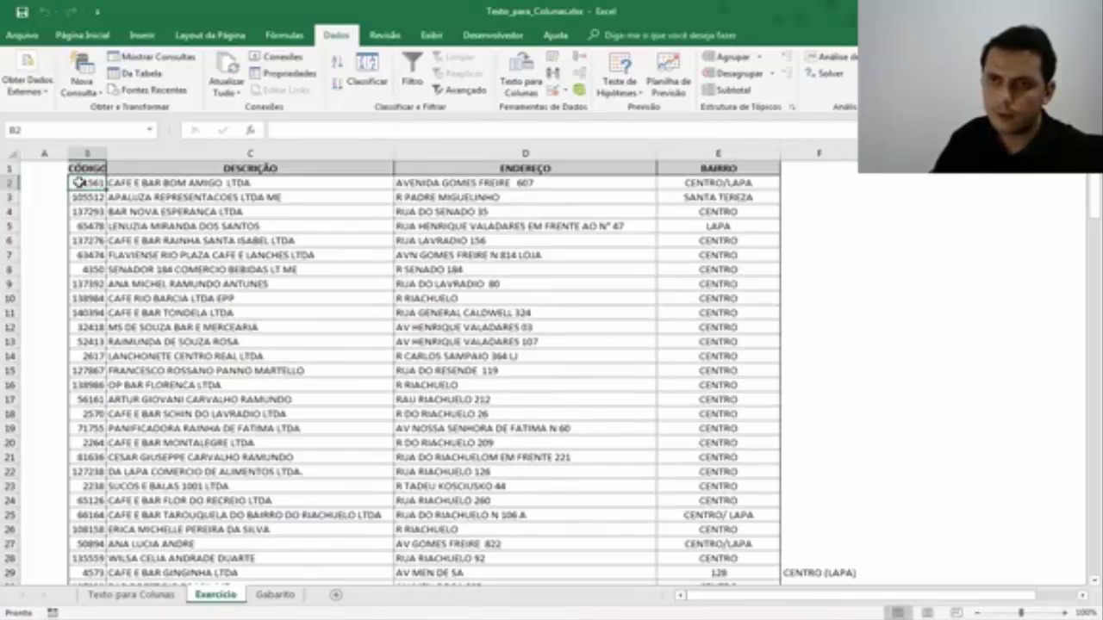
pyautogui.click(718, 183)
pyautogui.scroll(-6, 687, 325)
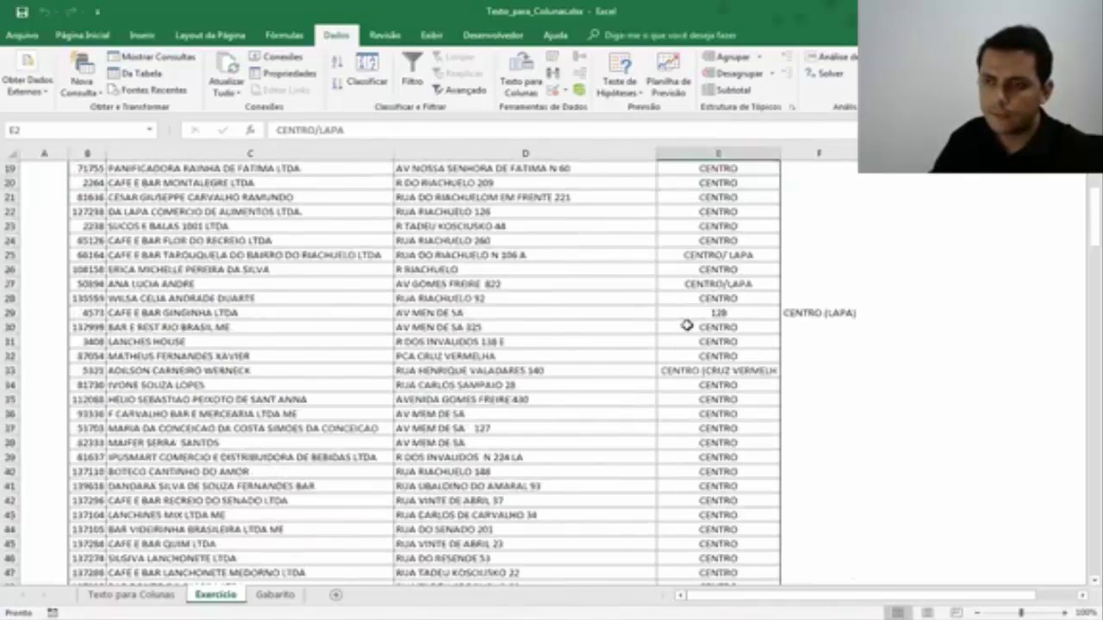
pyautogui.scroll(-1, 686, 326)
pyautogui.scroll(-6, 733, 283)
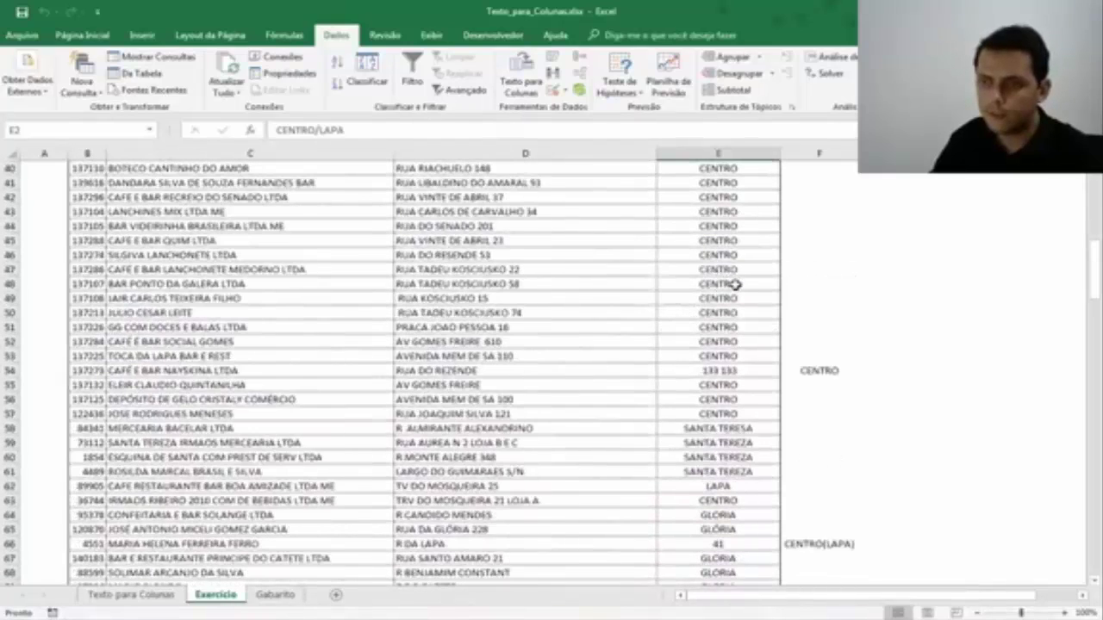
pyautogui.scroll(5, 733, 283)
pyautogui.scroll(6, 733, 284)
pyautogui.scroll(2, 734, 283)
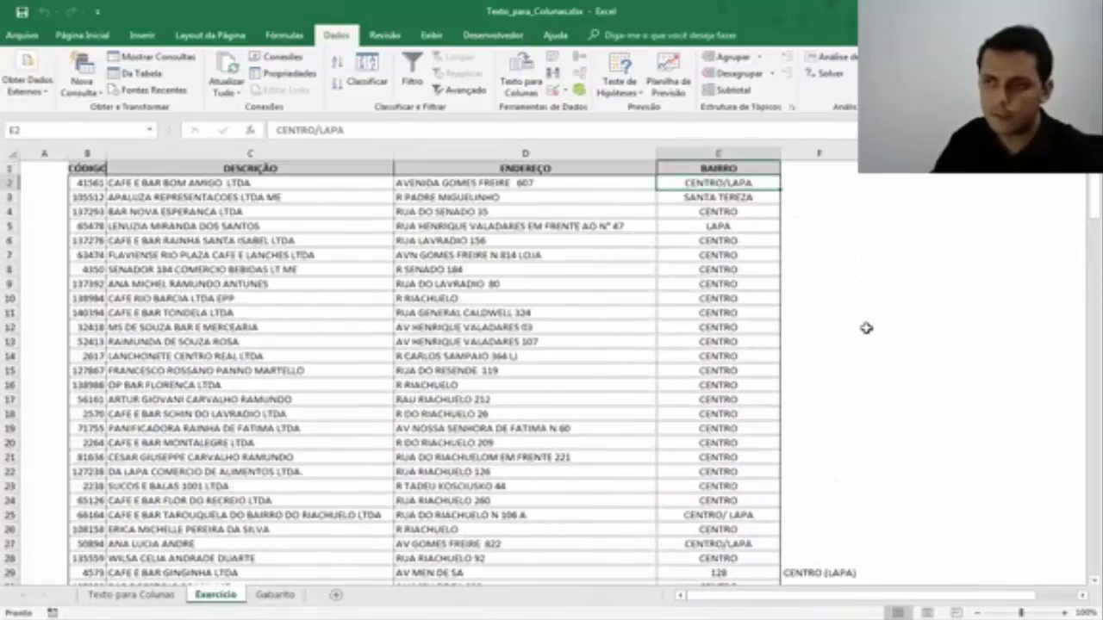
pyautogui.scroll(-7, 866, 328)
pyautogui.click(726, 271)
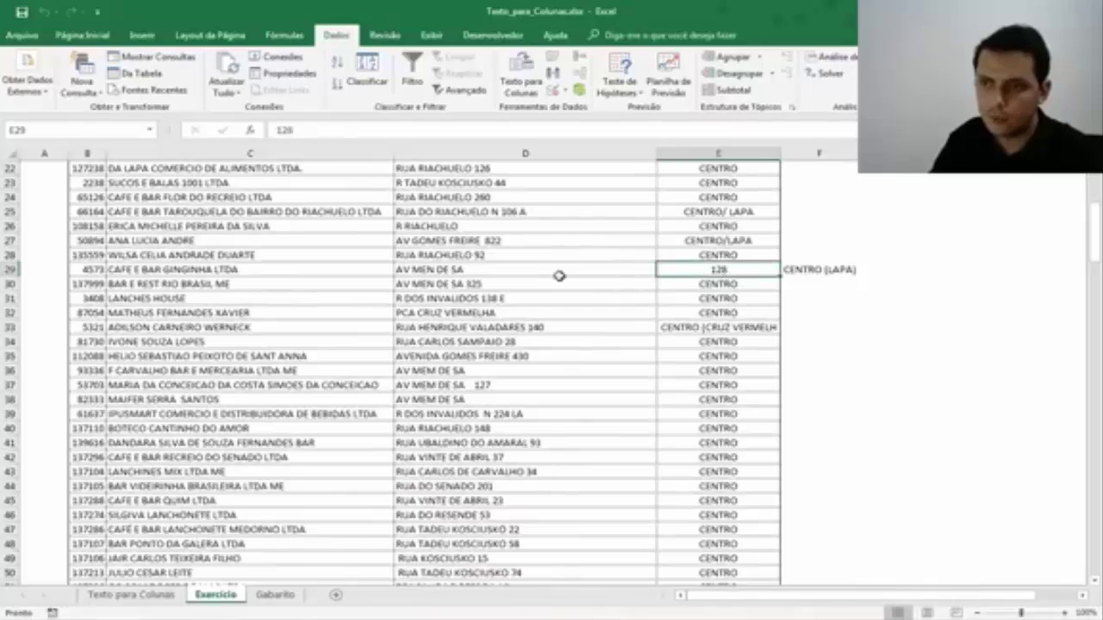
pyautogui.click(485, 269)
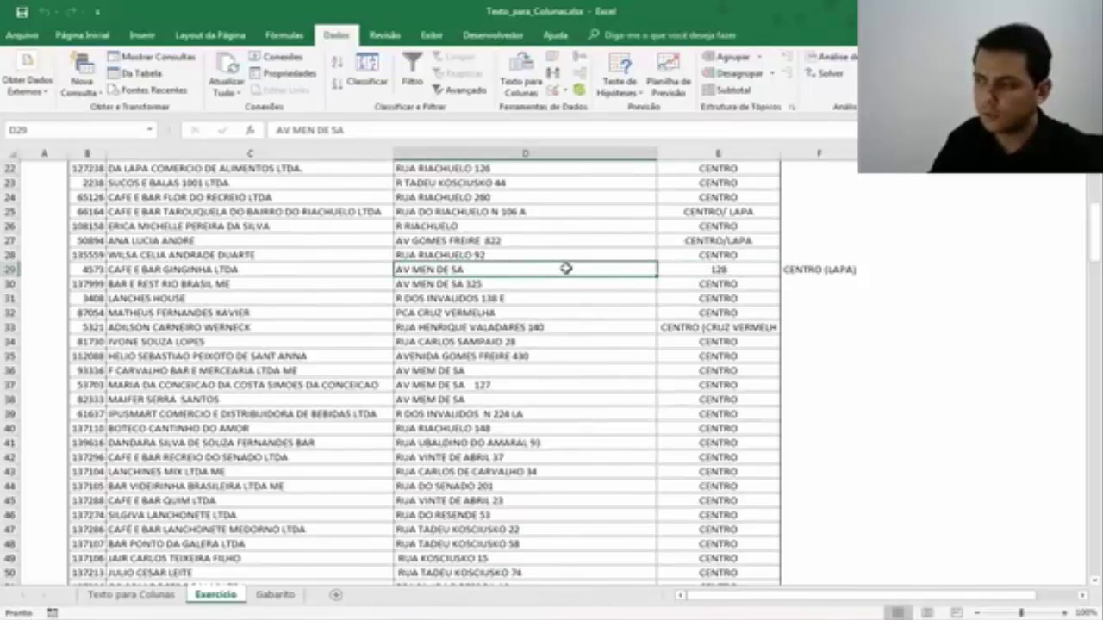
pyautogui.click(740, 270)
pyautogui.scroll(-3, 731, 309)
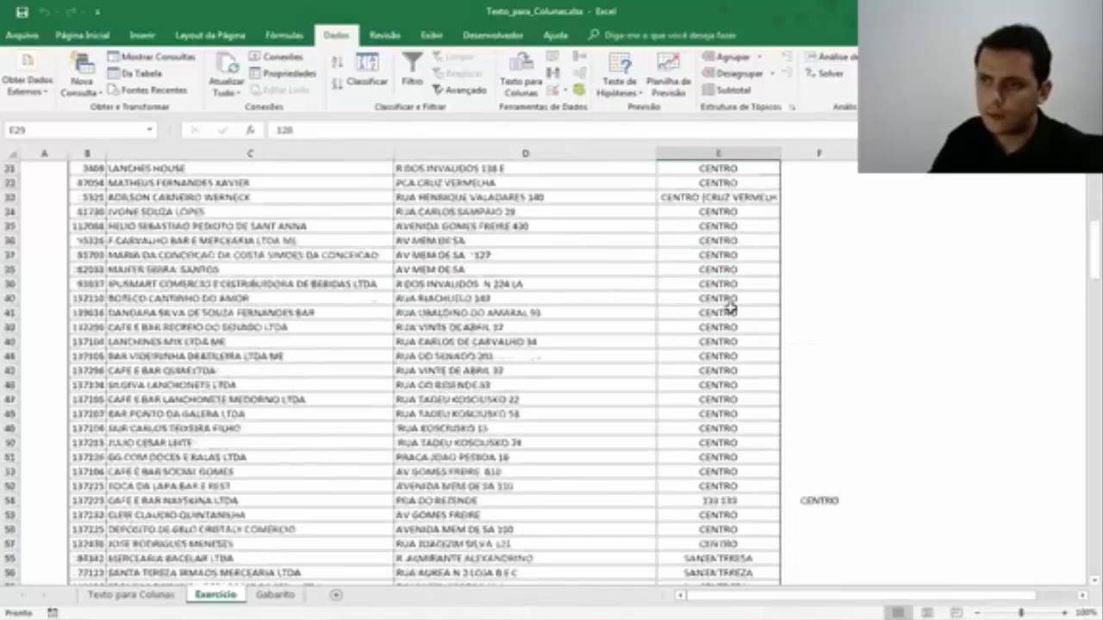
pyautogui.scroll(-3, 730, 308)
pyautogui.click(720, 370)
pyautogui.click(589, 384)
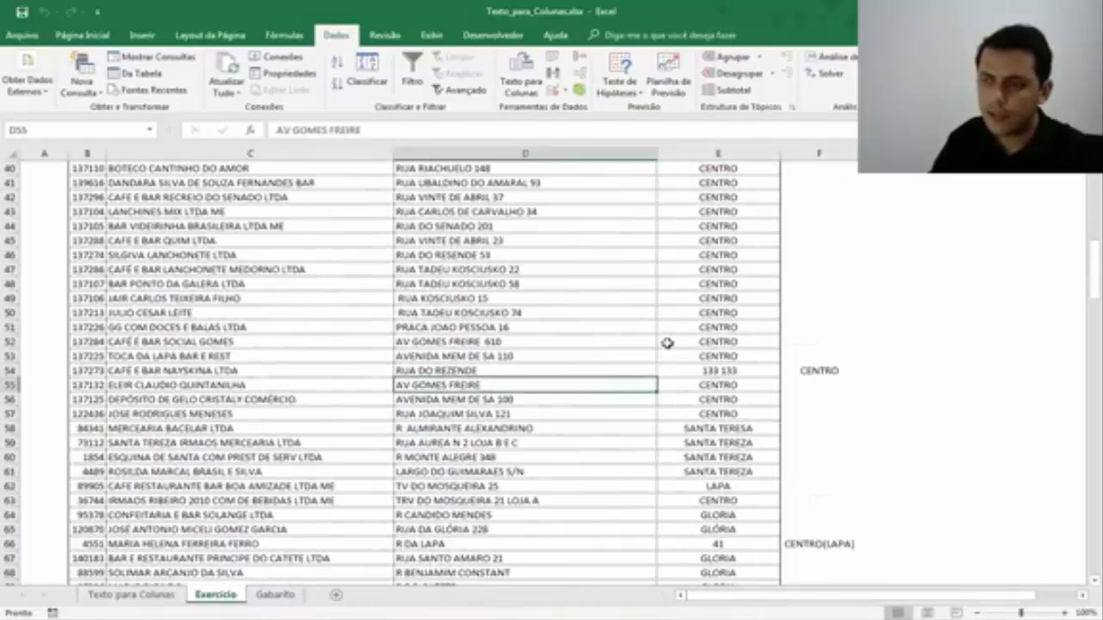
pyautogui.scroll(-3, 666, 343)
pyautogui.scroll(-6, 670, 349)
pyautogui.scroll(-2, 675, 388)
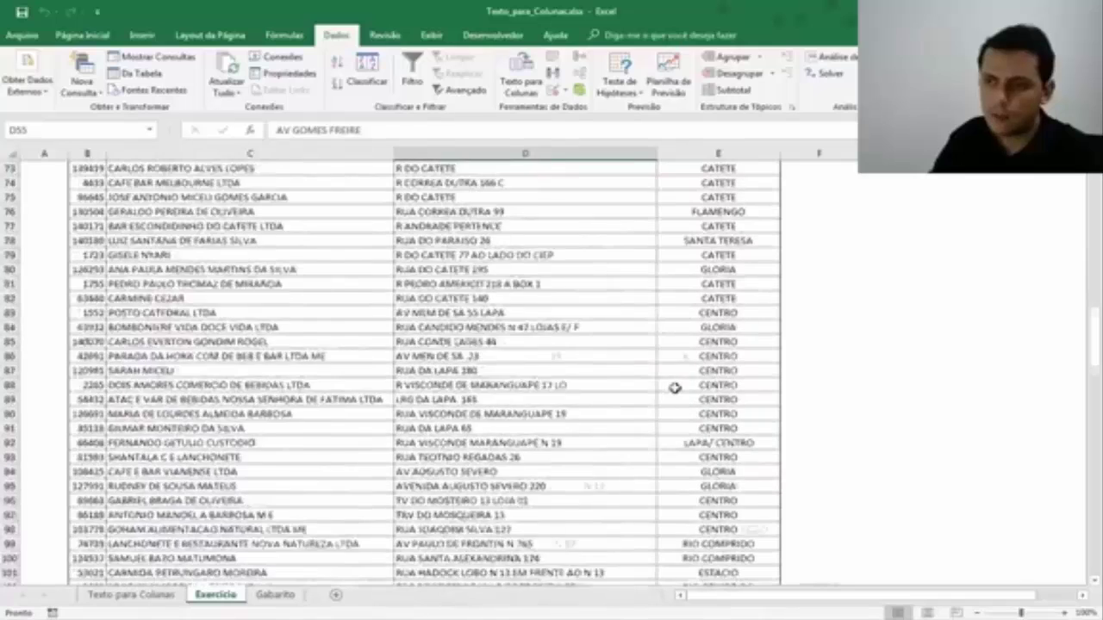
pyautogui.scroll(-2, 675, 388)
pyautogui.click(489, 355)
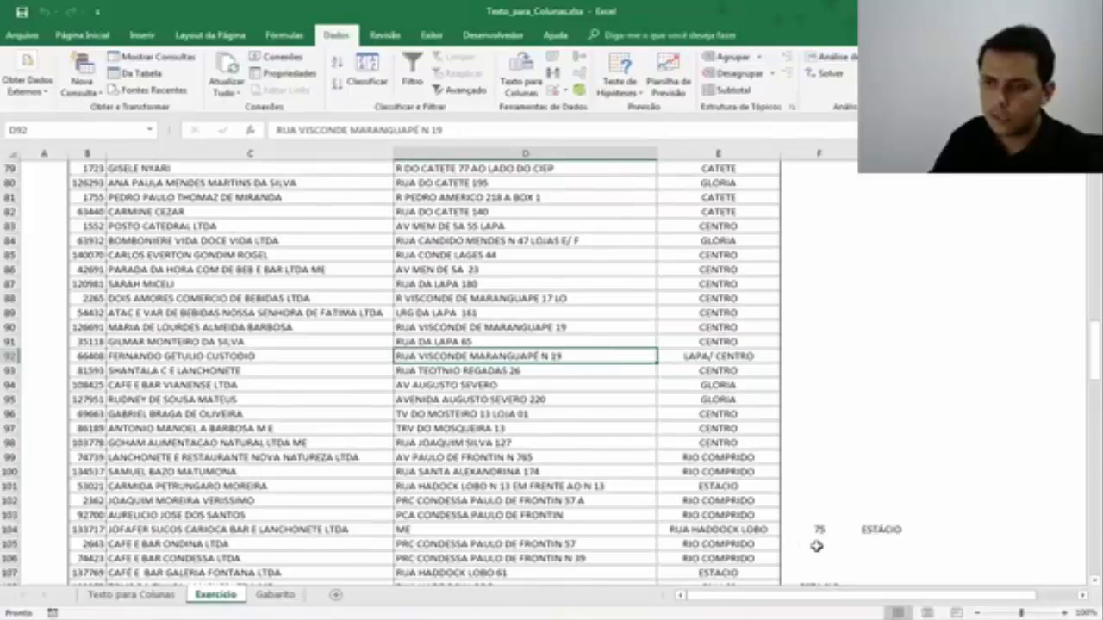
pyautogui.click(771, 456)
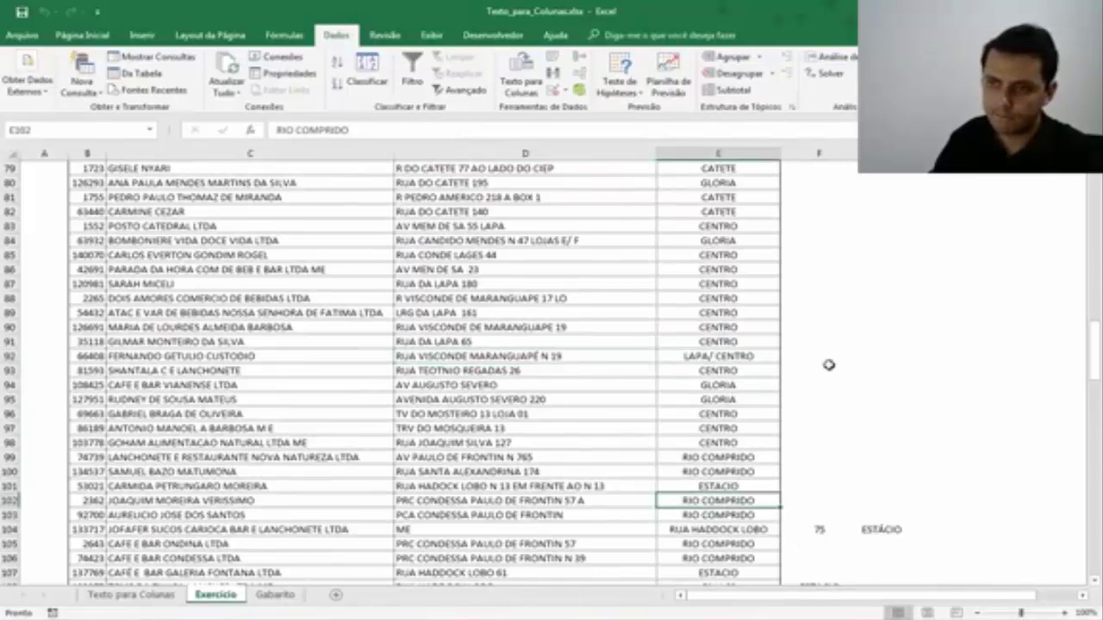
pyautogui.hotkey('ctrl', 'Up')
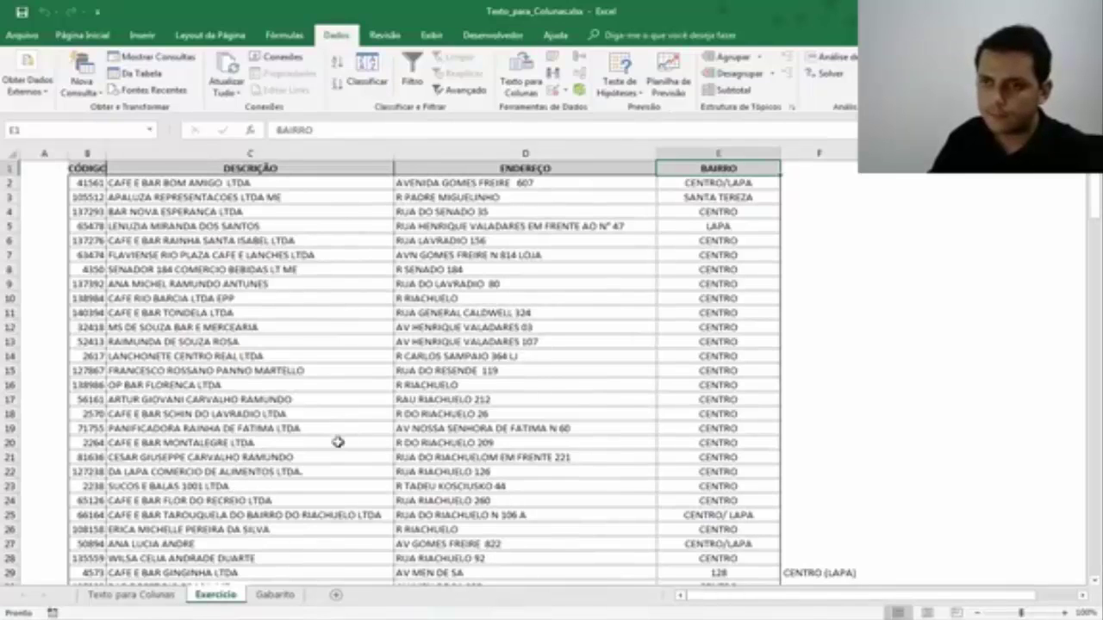
pyautogui.click(160, 596)
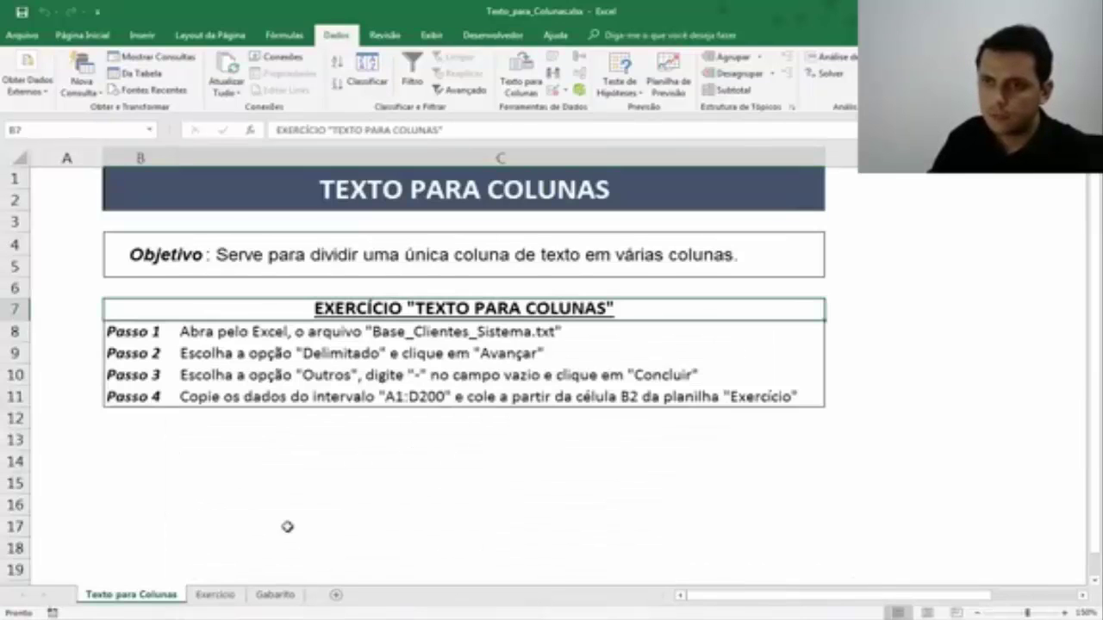
pyautogui.click(231, 597)
pyautogui.click(362, 181)
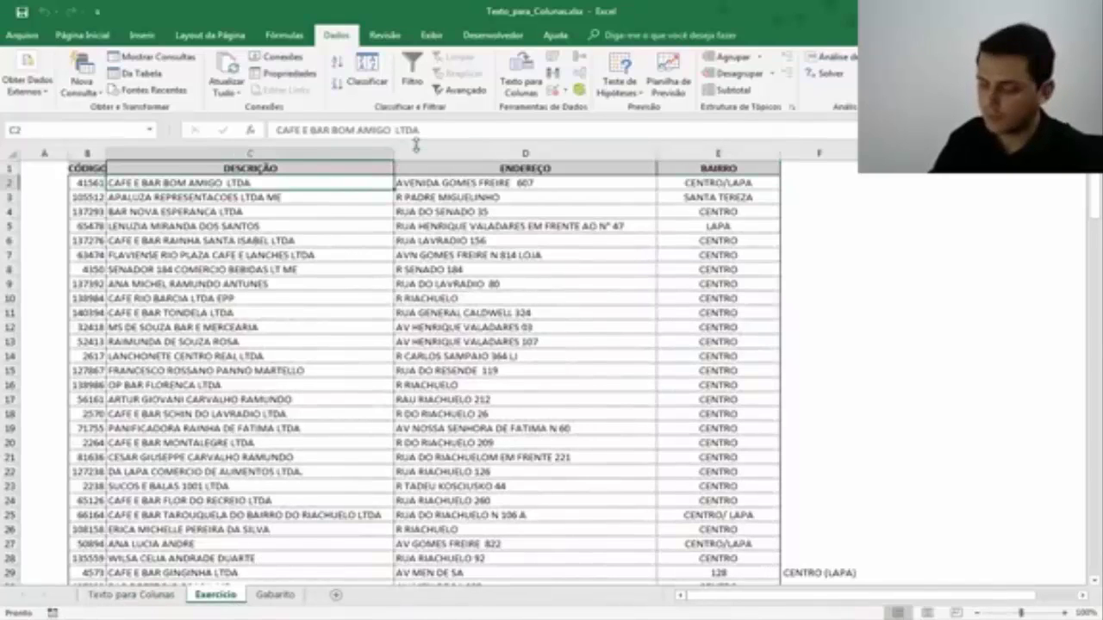
pyautogui.press('Left')
pyautogui.press('Left')
pyautogui.press('Up')
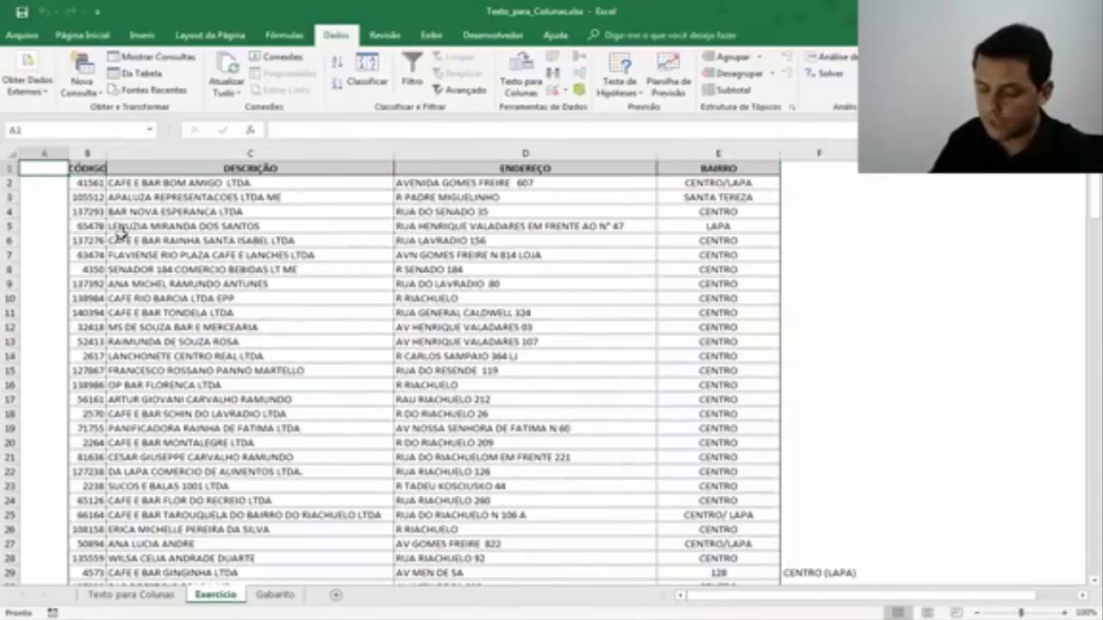
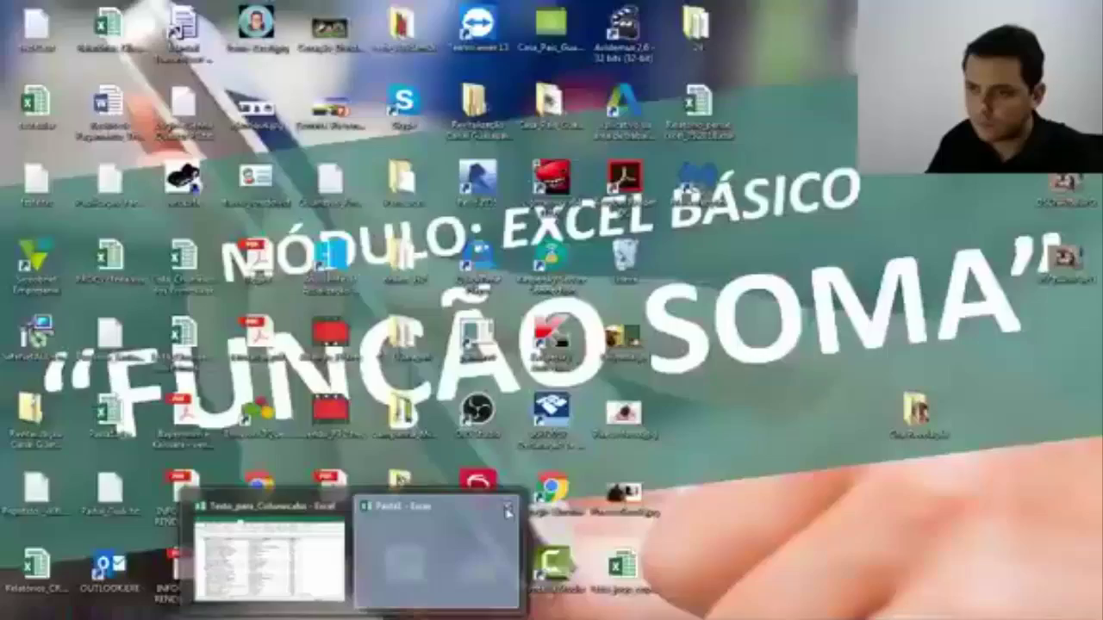
# - Close the extra Pasta window, then close Texto_para_Colunas.xlsx choosing Não Salvar
pyautogui.click(516, 506)
pyautogui.click(267, 226)
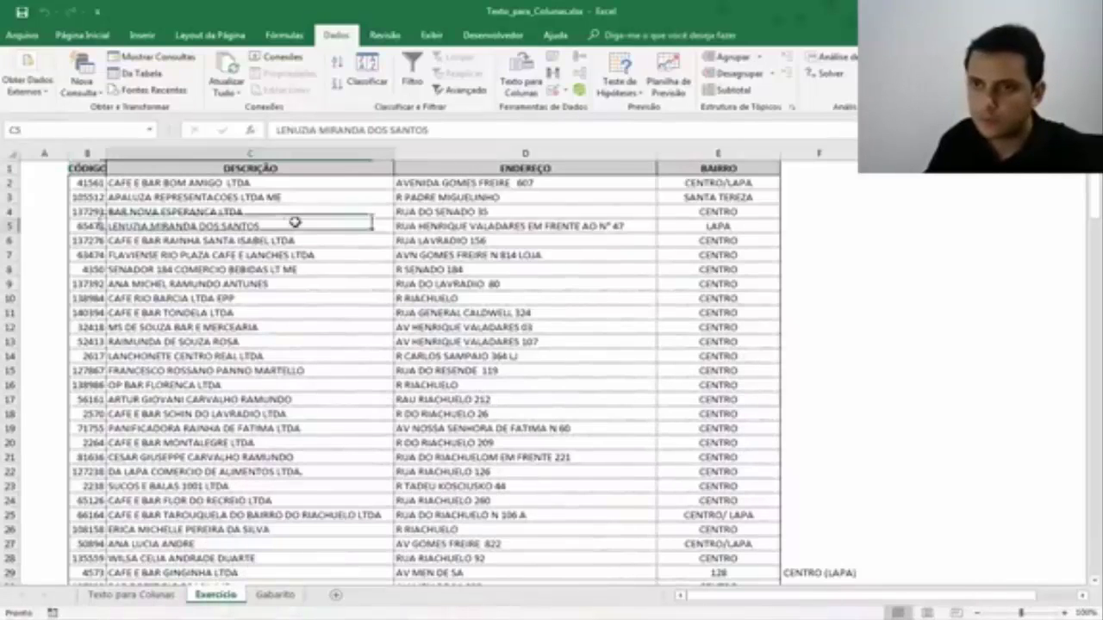
pyautogui.click(6, 42)
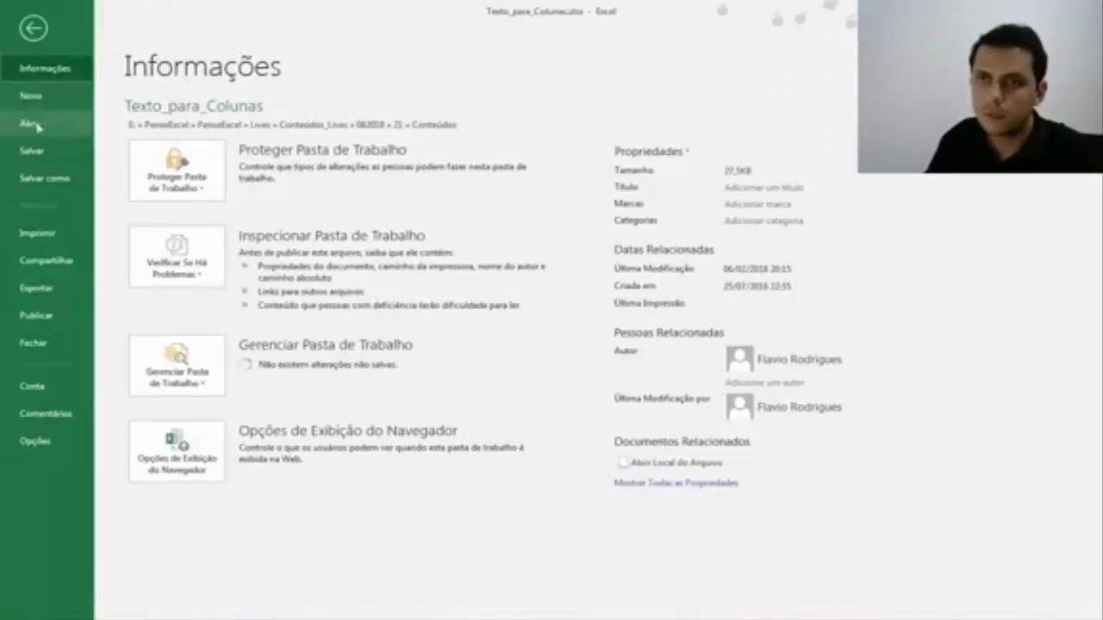
pyautogui.click(86, 97)
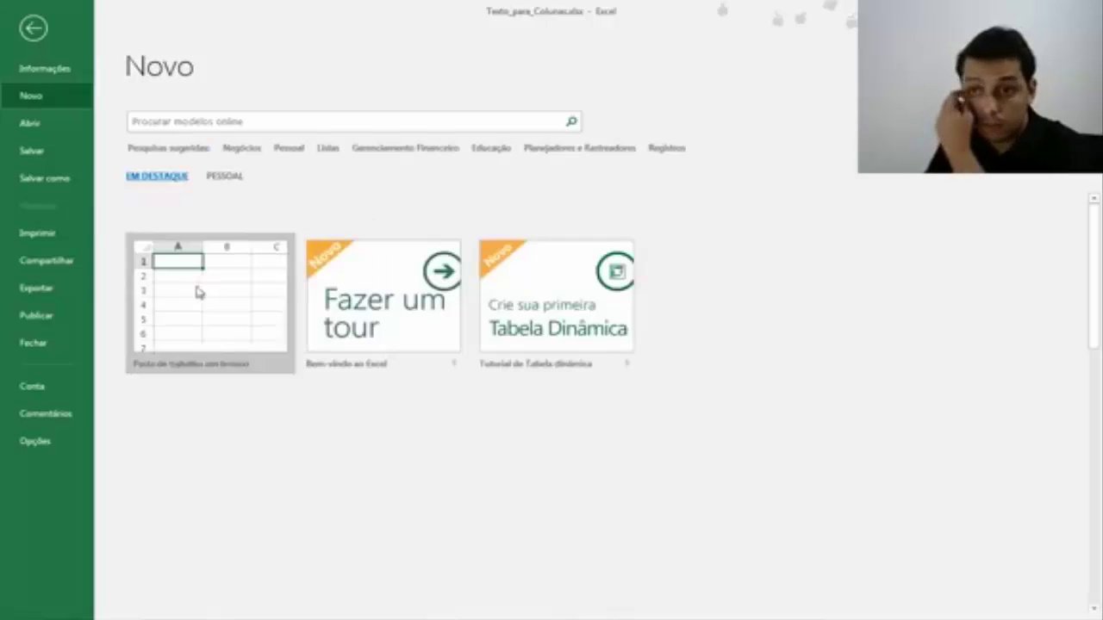
pyautogui.press('Escape')
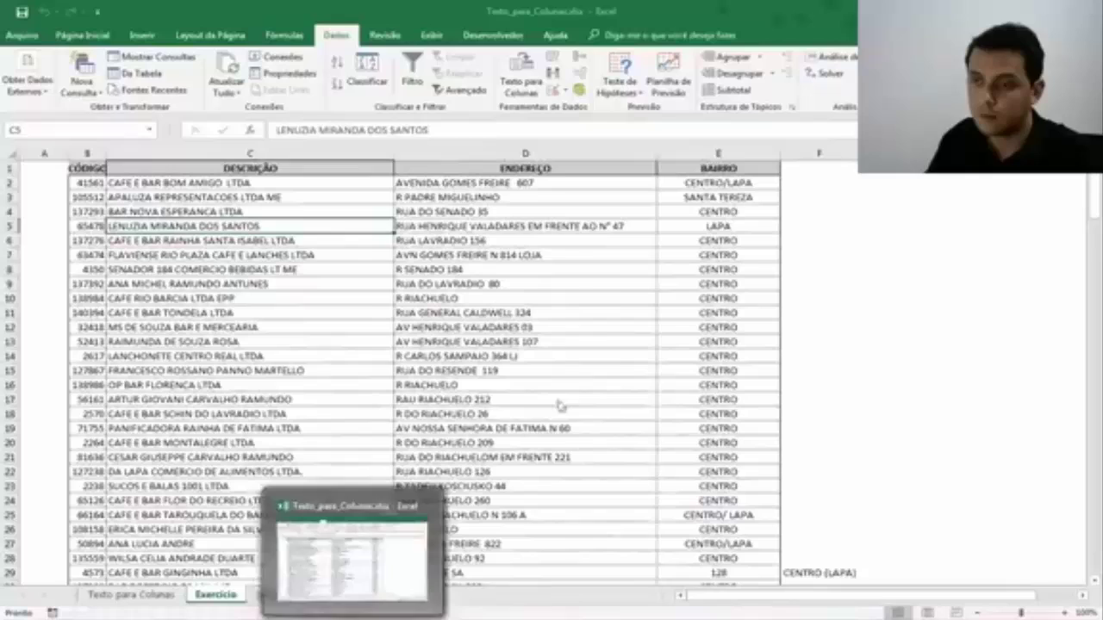
pyautogui.click(594, 239)
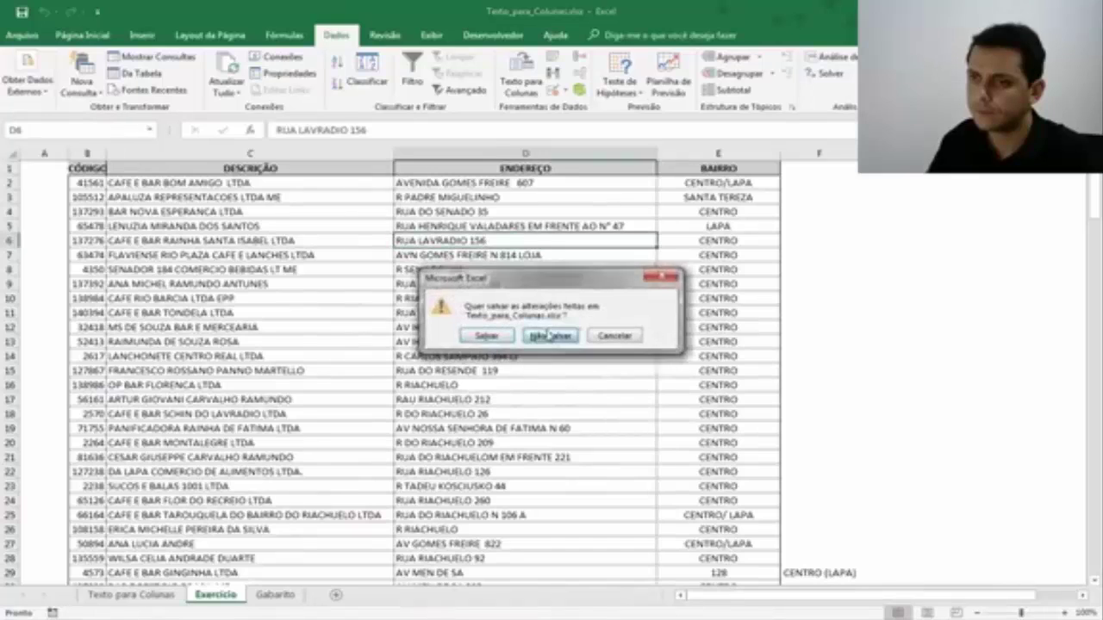
pyautogui.click(538, 355)
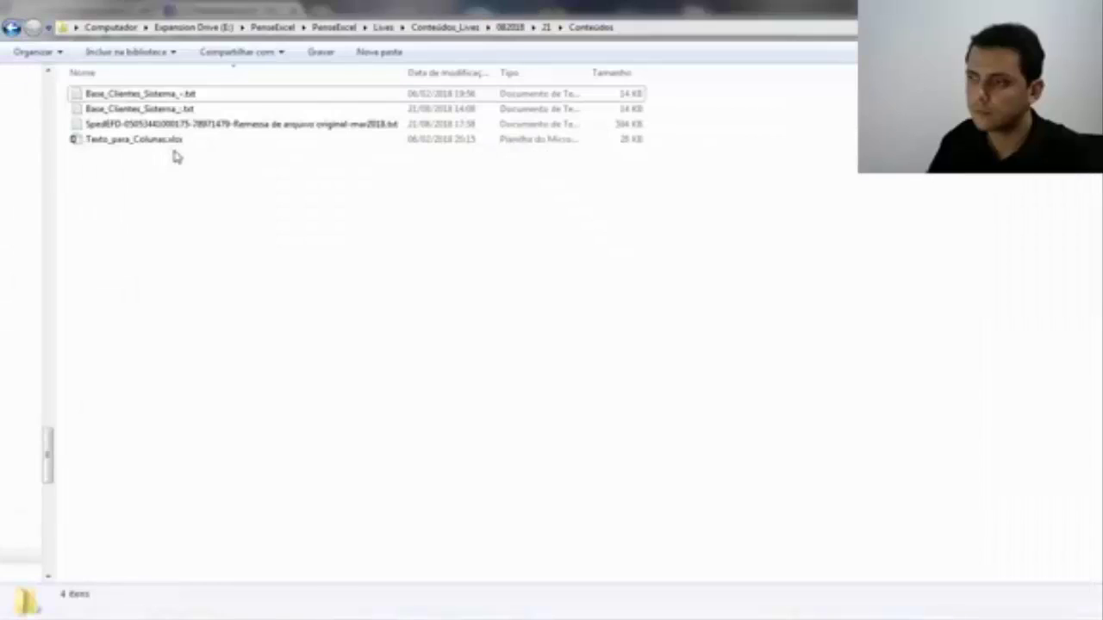
# - Launch Excel from the Start menu's program list
pyautogui.click(39, 613)
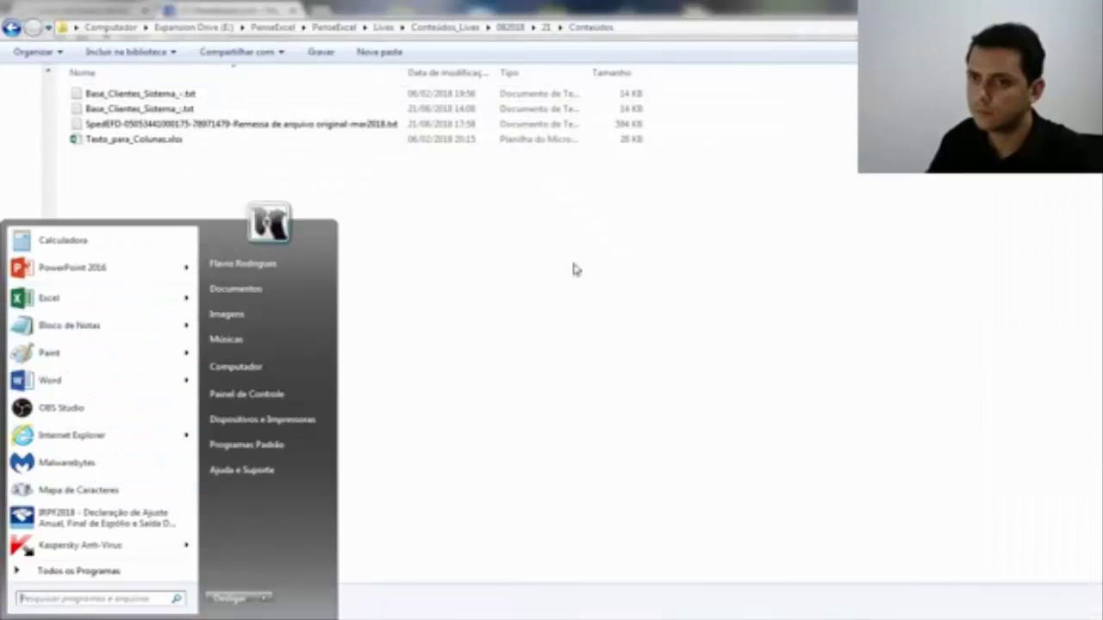
pyautogui.click(398, 270)
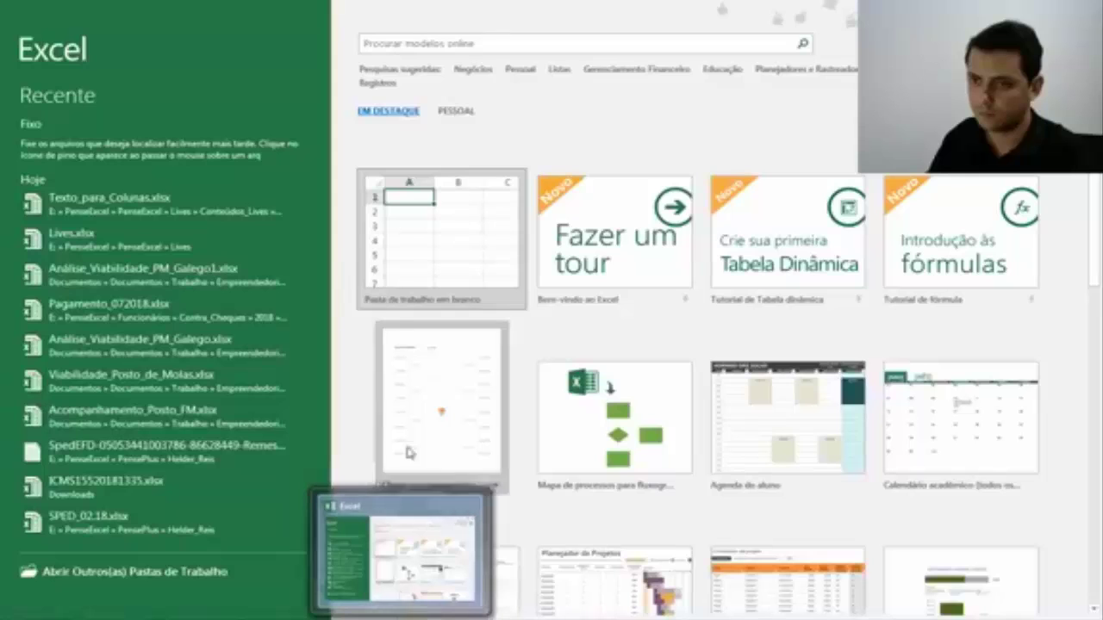
# - Create a blank workbook Pasta1, select cell A1 and bring up the Dados tools
pyautogui.click(418, 245)
pyautogui.click(497, 246)
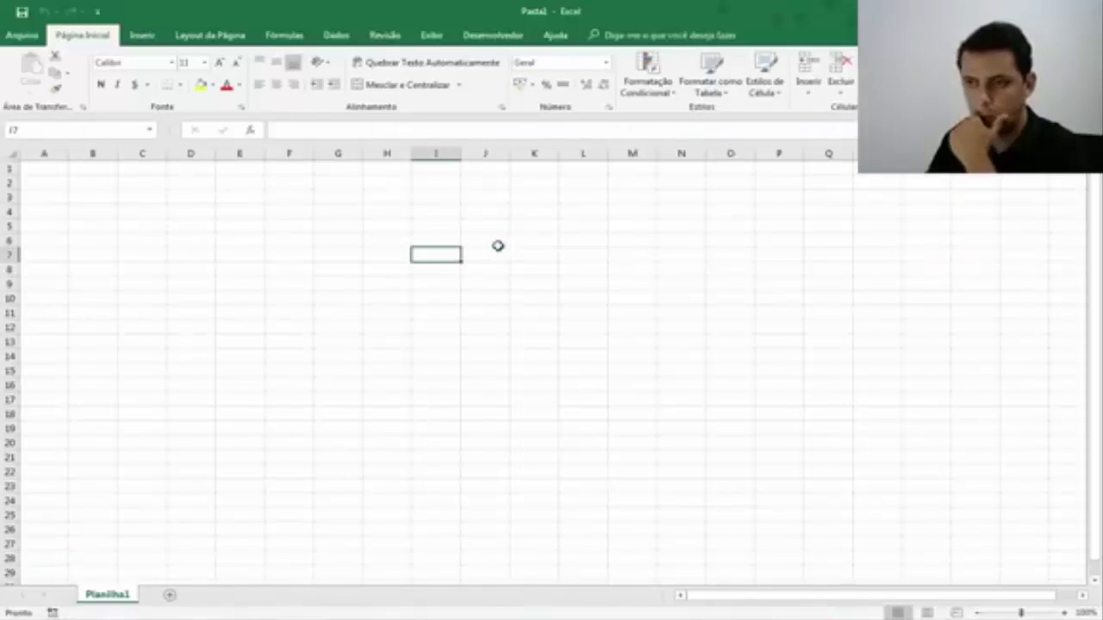
pyautogui.click(86, 171)
pyautogui.click(55, 169)
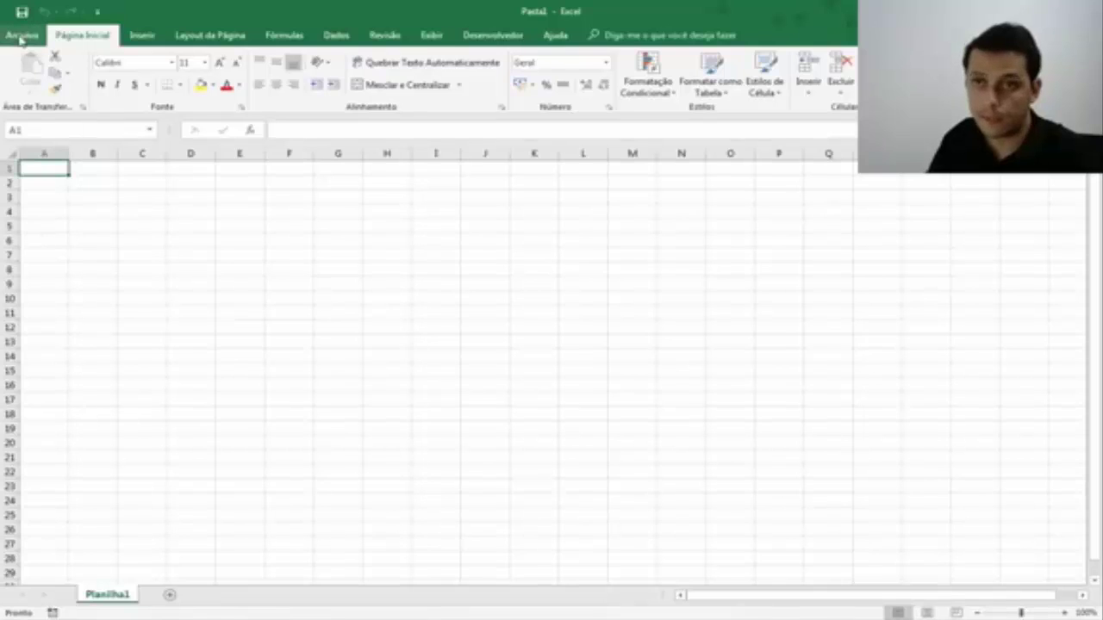
pyautogui.click(336, 35)
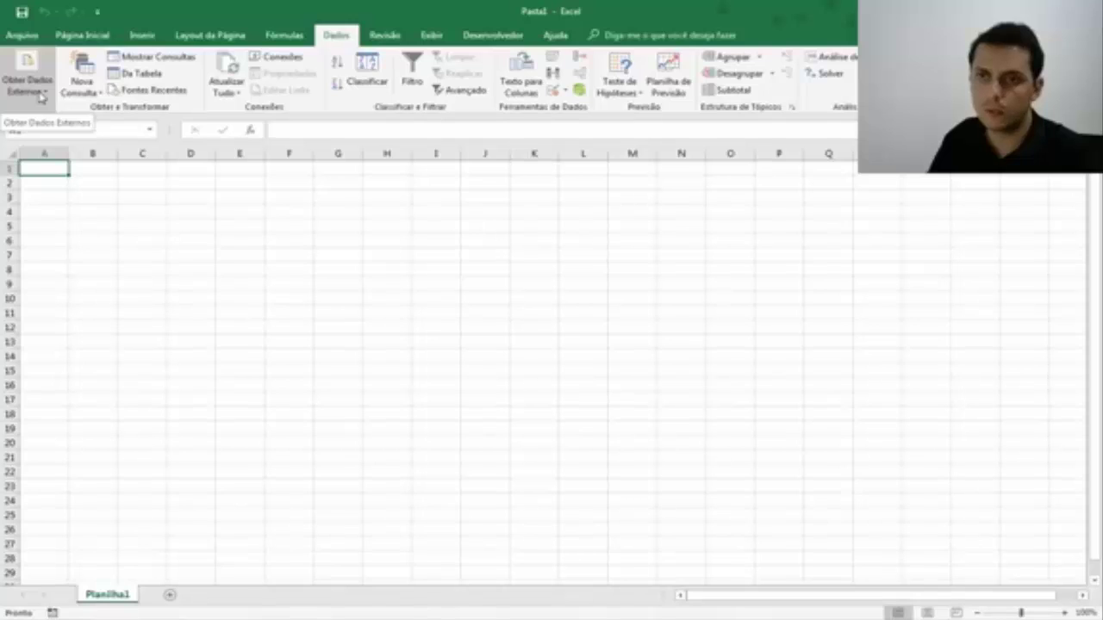
# - Start an import from a text file via Obter Dados Externos > De Texto
pyautogui.click(39, 96)
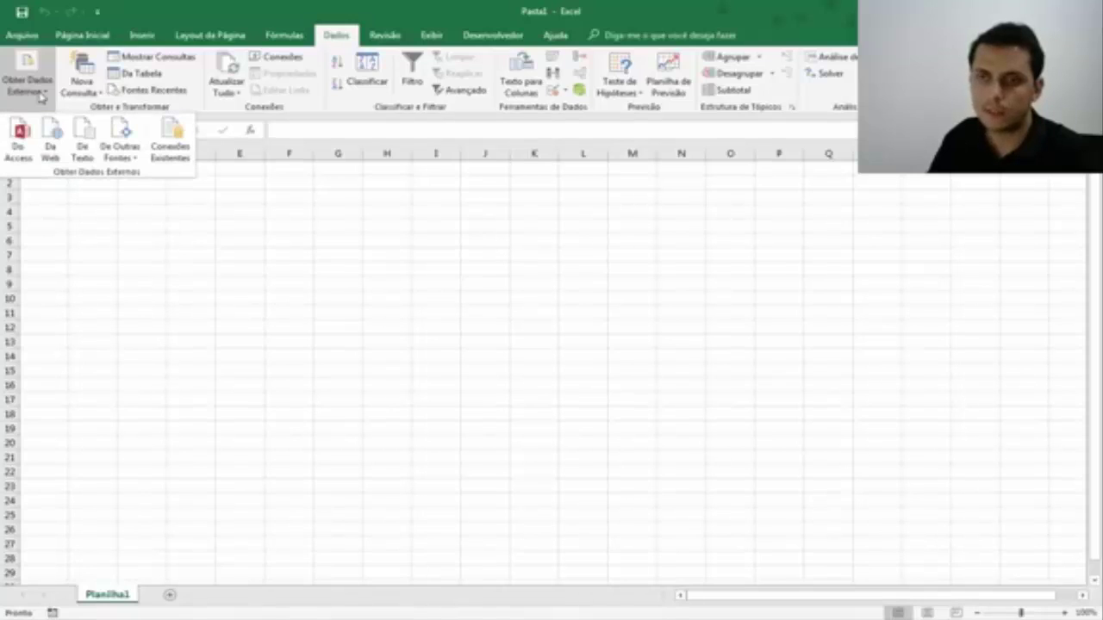
pyautogui.click(84, 140)
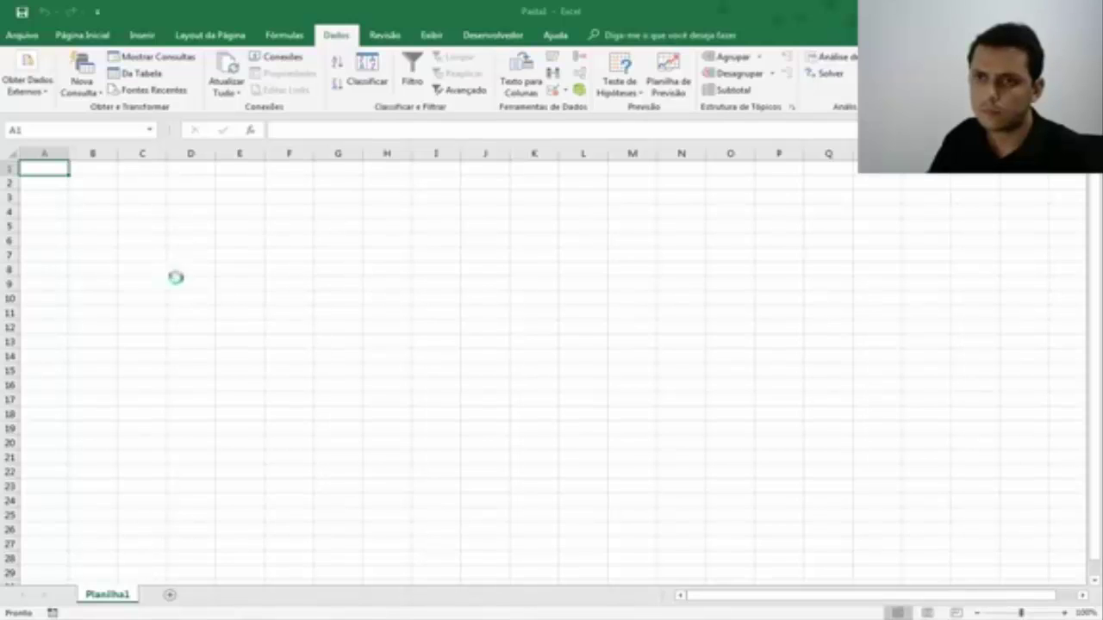
pyautogui.hotkey('alt', 's')
pyautogui.press('x')
pyautogui.press('t')
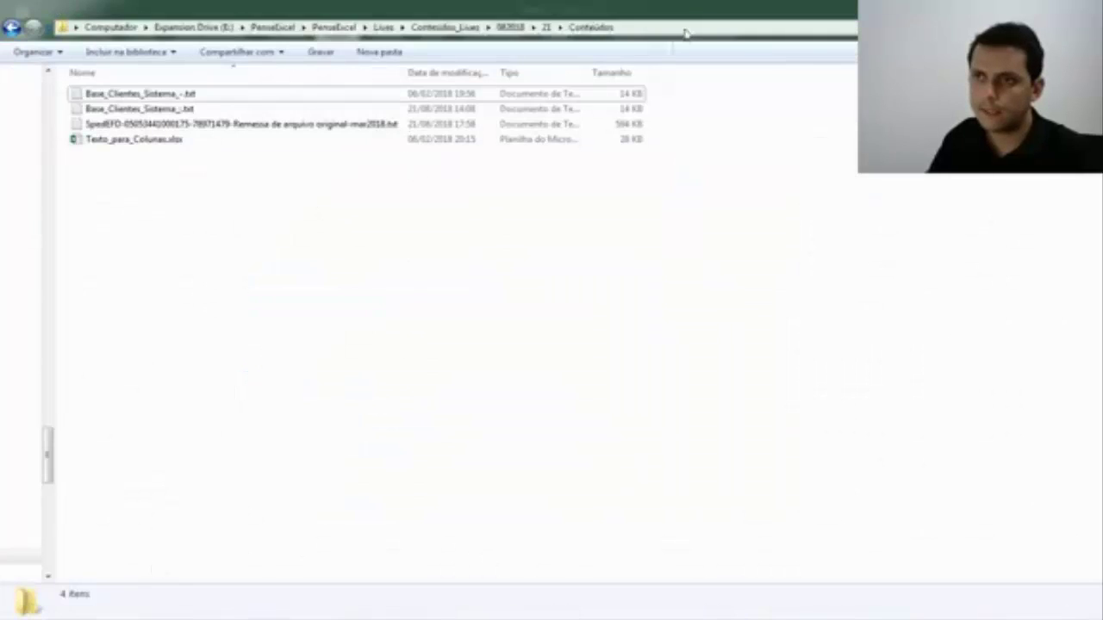
# - Go to the Conteúdos folder by its copied path and import the SpedEFD .txt file
pyautogui.click(685, 28)
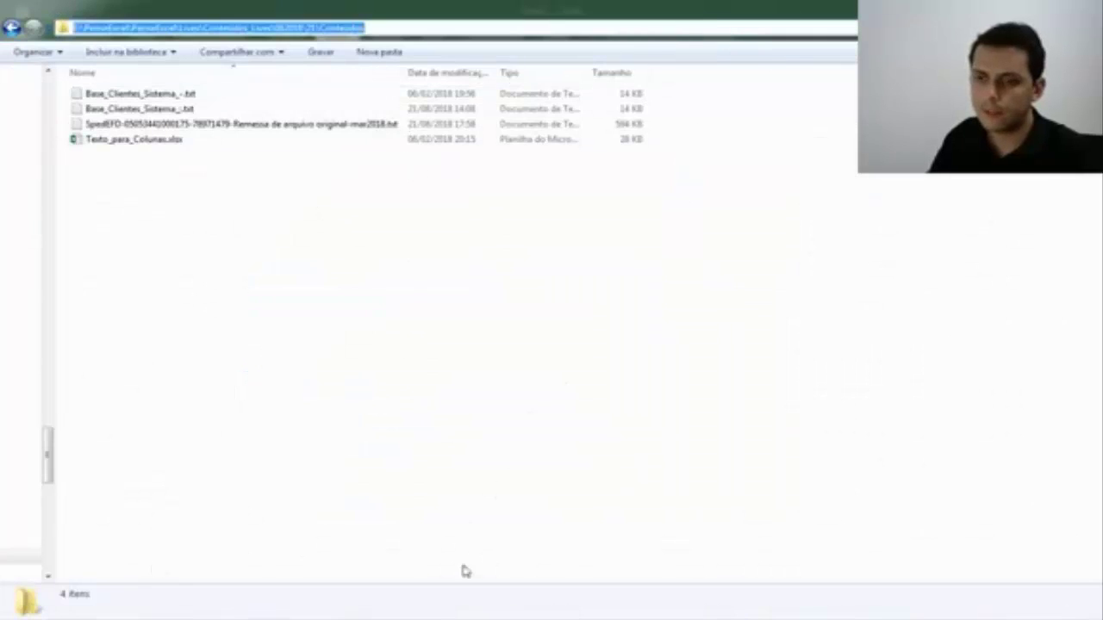
pyautogui.hotkey('ctrl', 'c')
pyautogui.hotkey('alt', 'Tab')
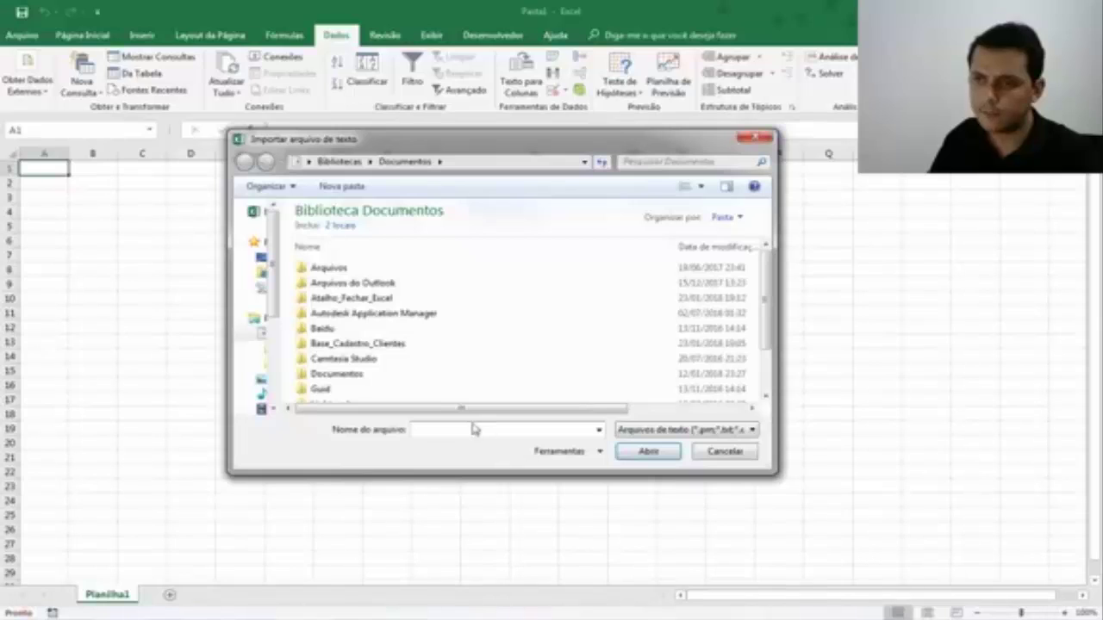
pyautogui.hotkey('ctrl', 'v')
pyautogui.press('Return')
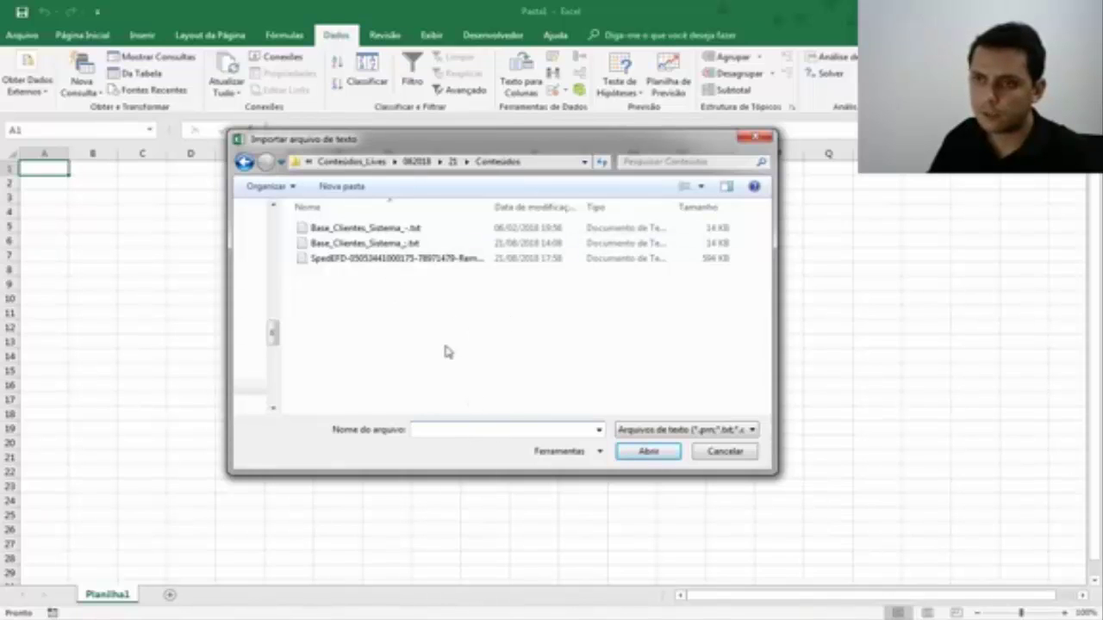
pyautogui.click(394, 261)
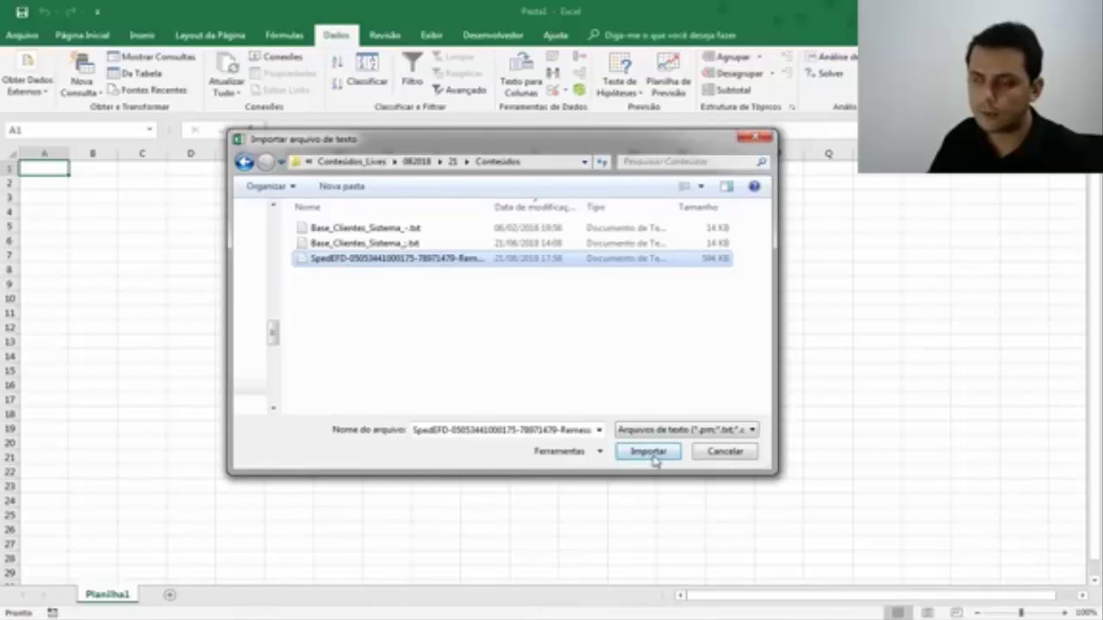
pyautogui.click(648, 451)
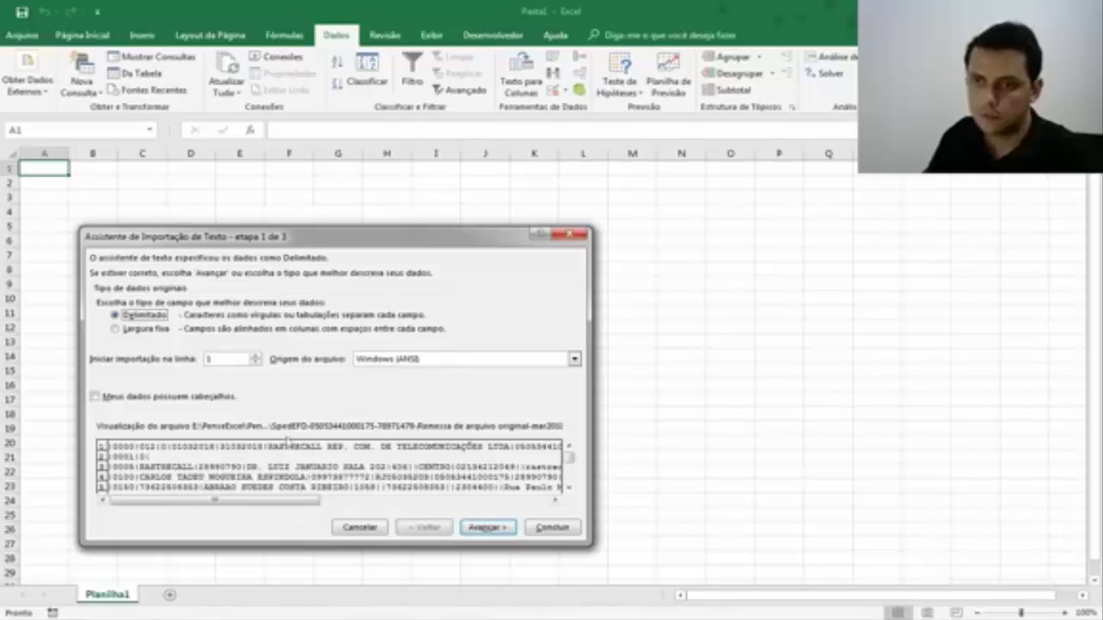
# - Keep the Delimitado file type and advance the wizard to step 2 of 3
pyautogui.click(479, 527)
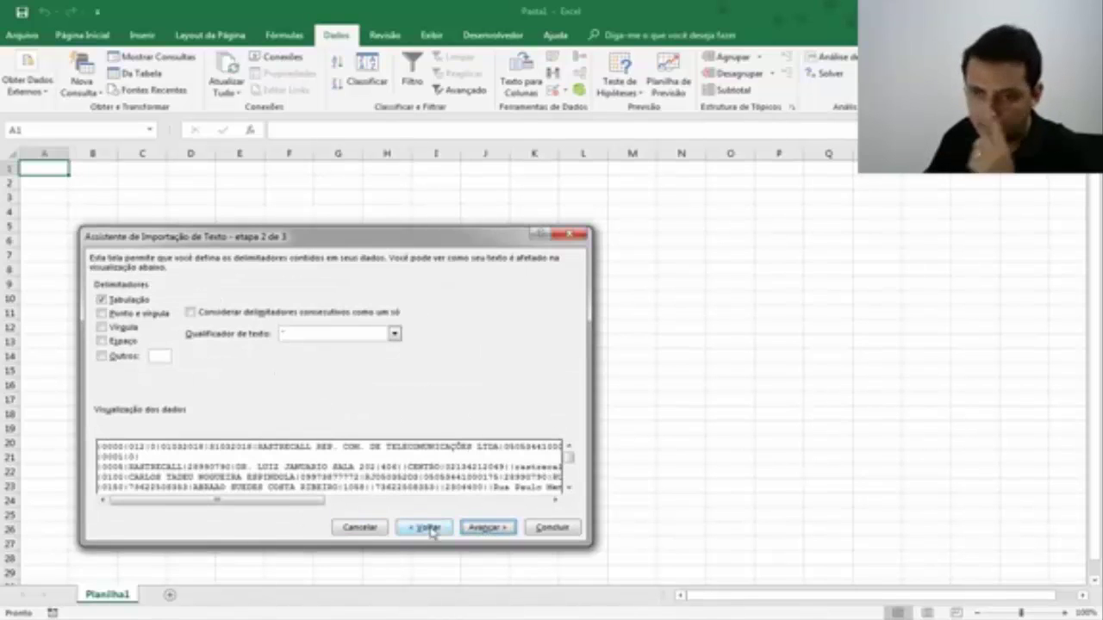
pyautogui.click(568, 490)
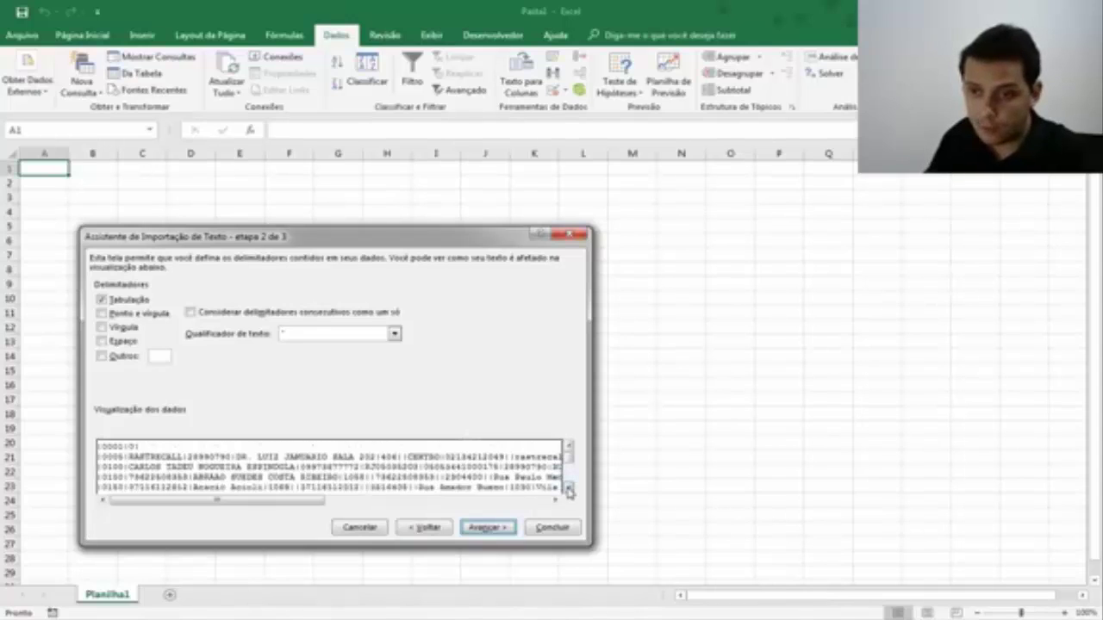
pyautogui.click(426, 527)
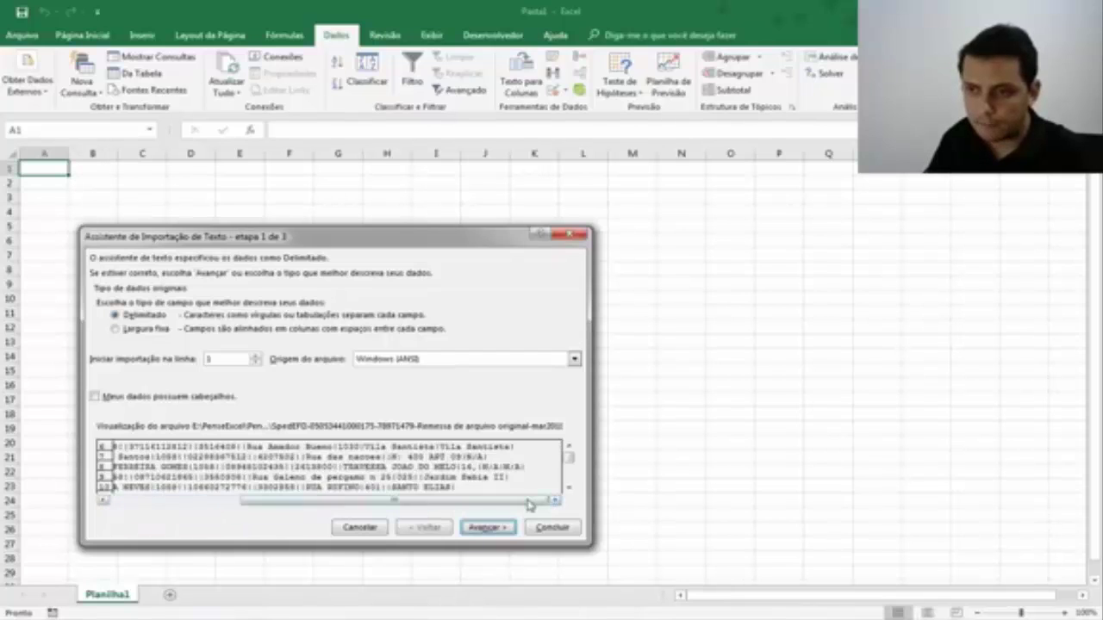
pyautogui.moveTo(399, 504); pyautogui.dragTo(401, 504)
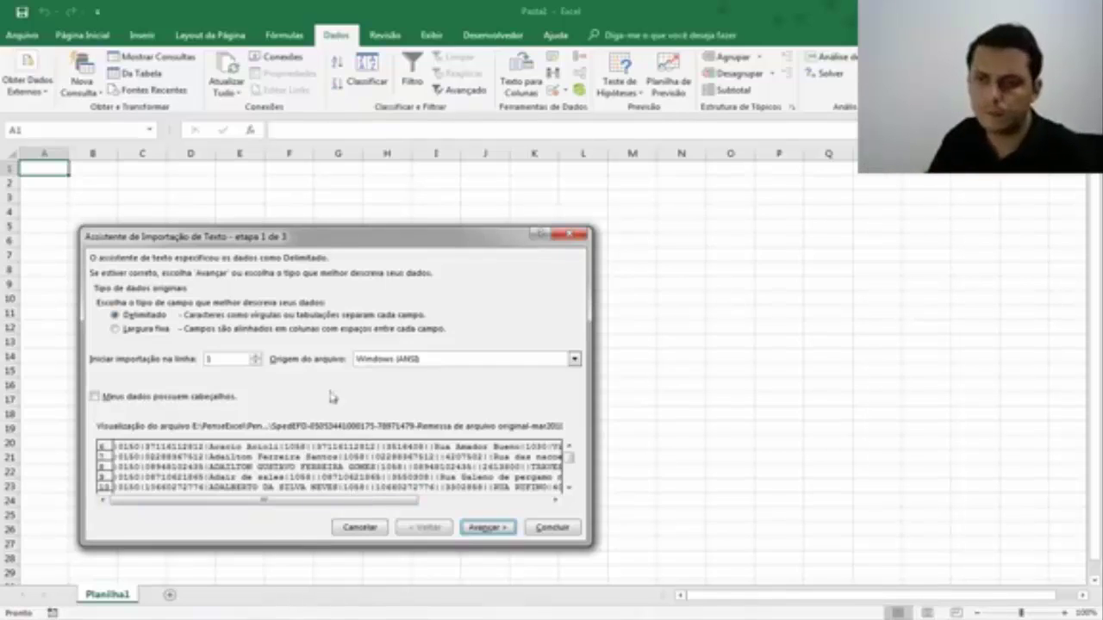
pyautogui.click(491, 527)
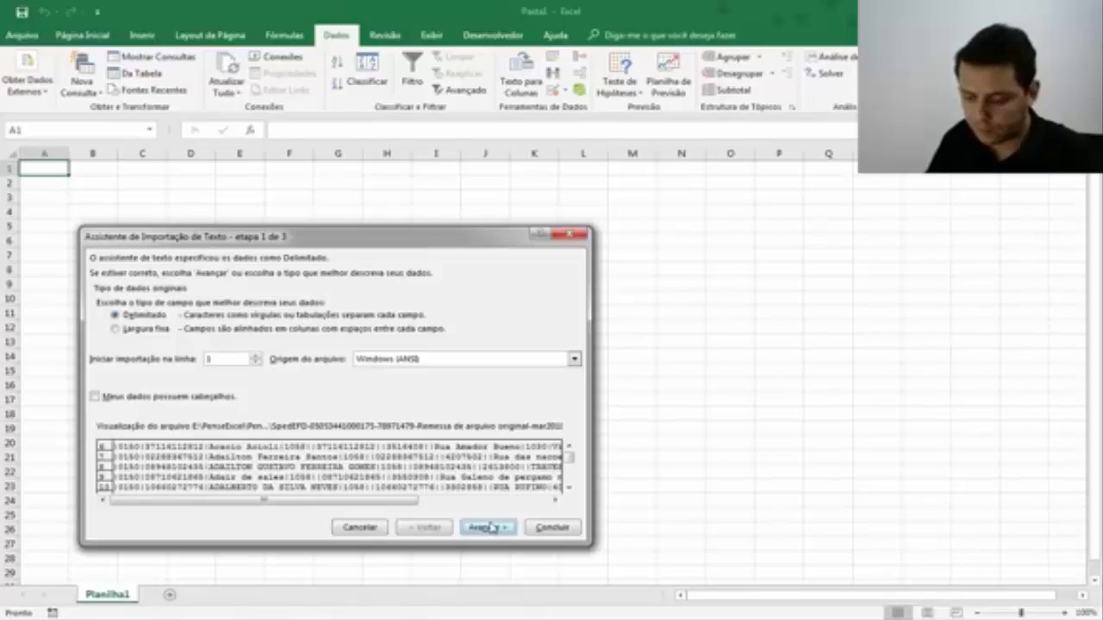
pyautogui.click(489, 528)
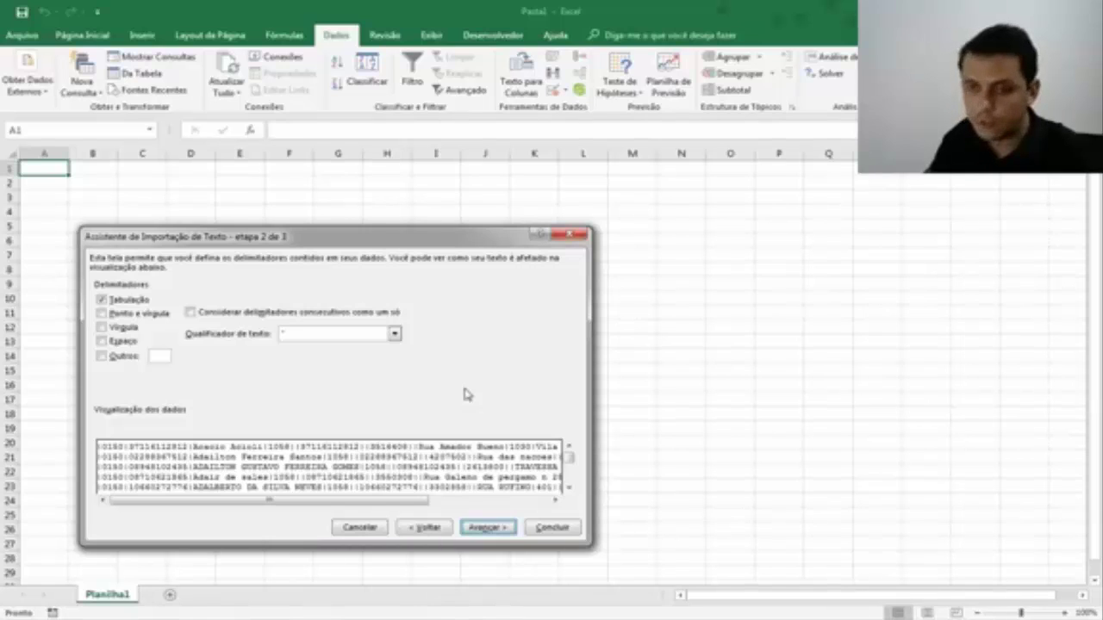
# - Check Outros with the pipe character | as the delimiter and review the split preview
pyautogui.click(103, 356)
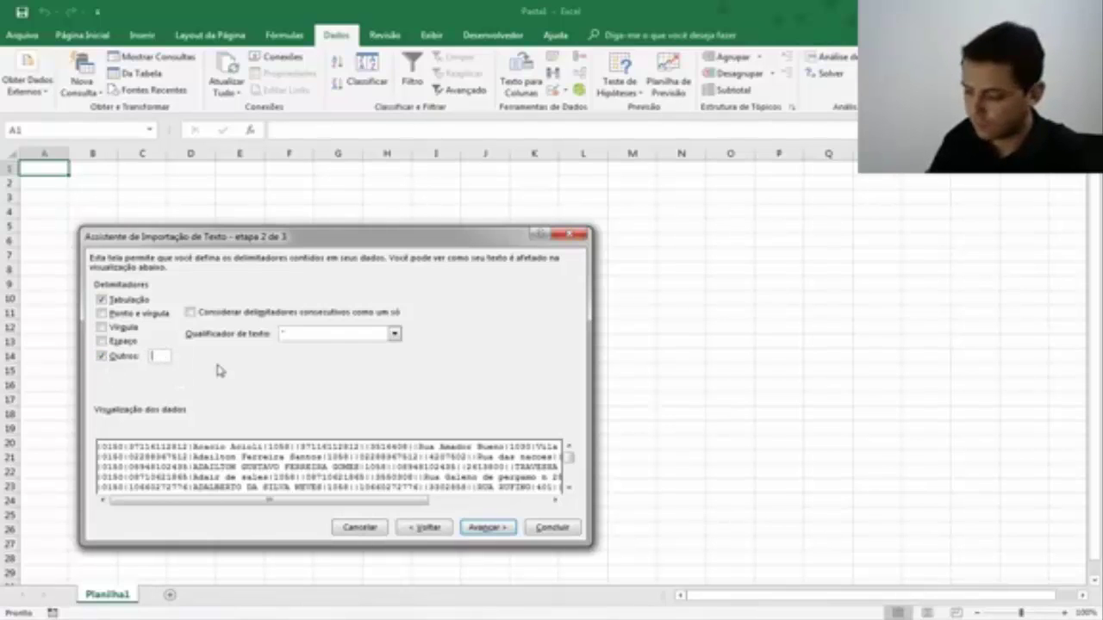
pyautogui.write('|')
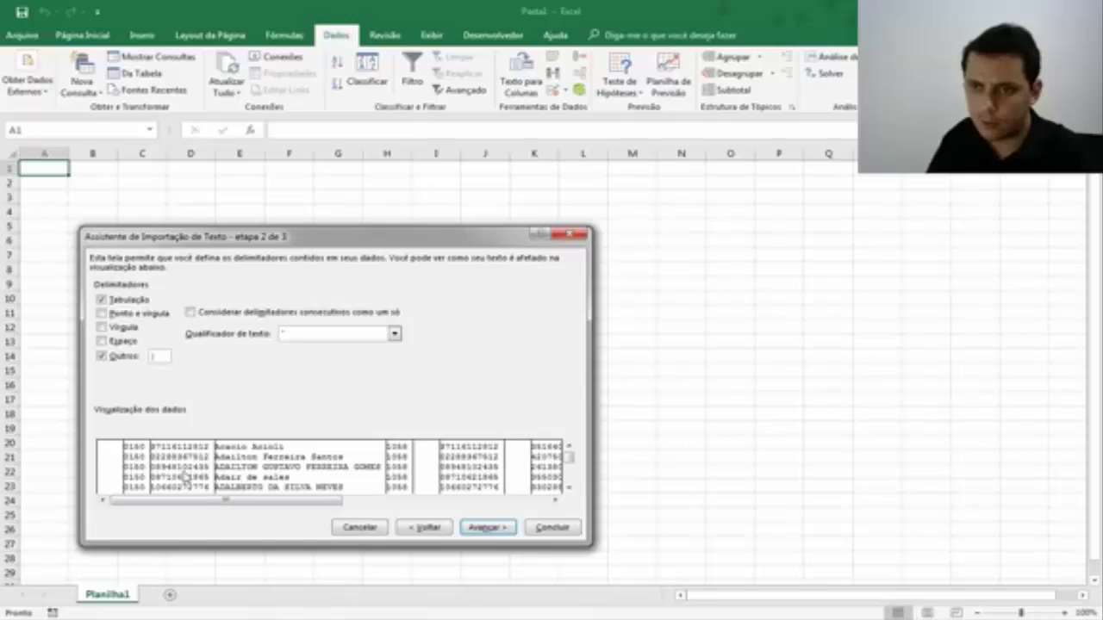
pyautogui.moveTo(321, 501)
pyautogui.mouseDown()
pyautogui.moveTo(462, 504)
pyautogui.moveTo(232, 501)
pyautogui.mouseUp()
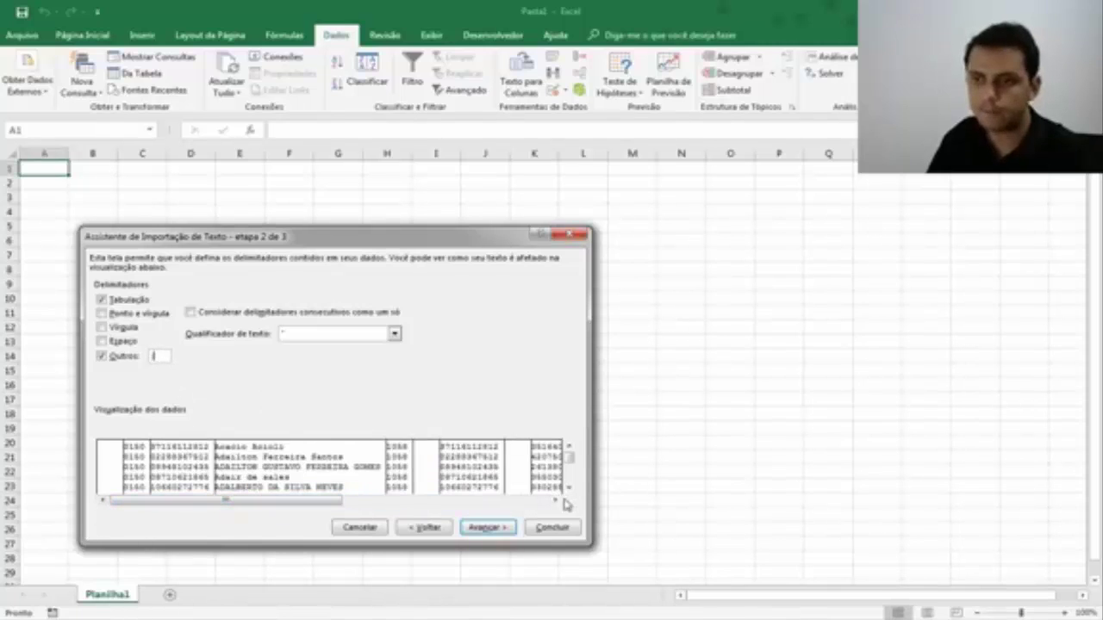
# - Set the long-number column to Não importar coluna and finish the import at =$A$1
pyautogui.click(488, 528)
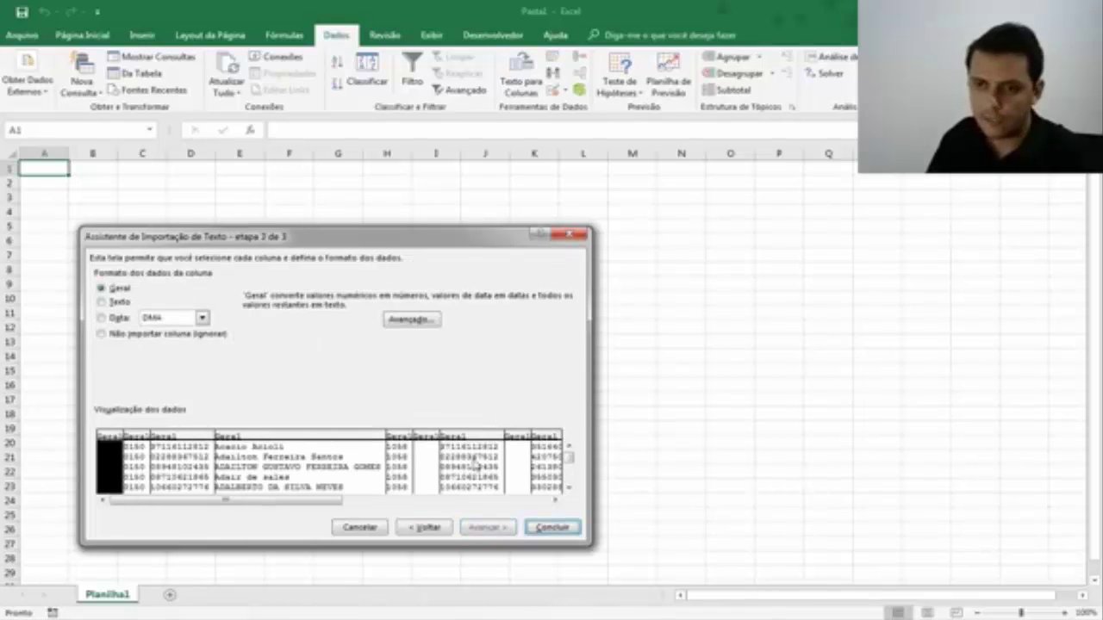
pyautogui.click(555, 500)
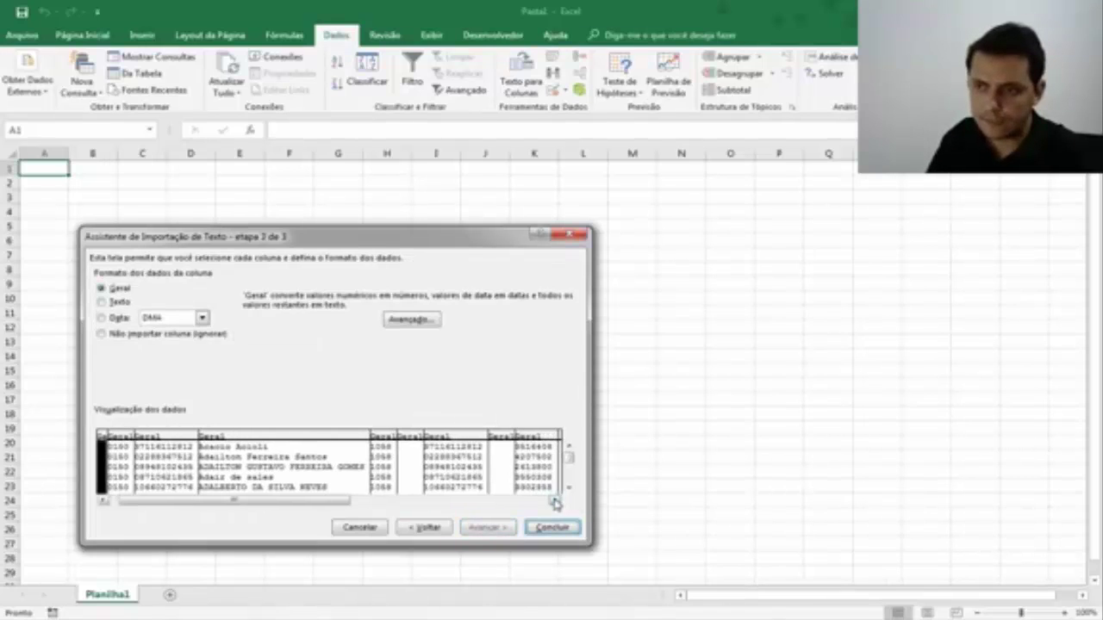
pyautogui.click(460, 437)
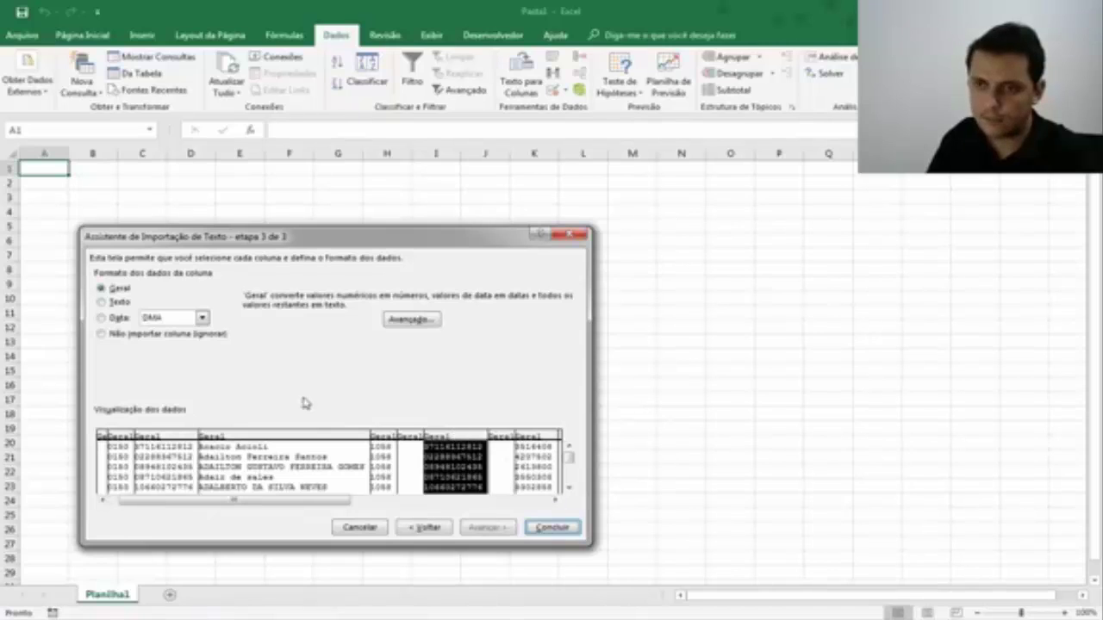
pyautogui.click(102, 335)
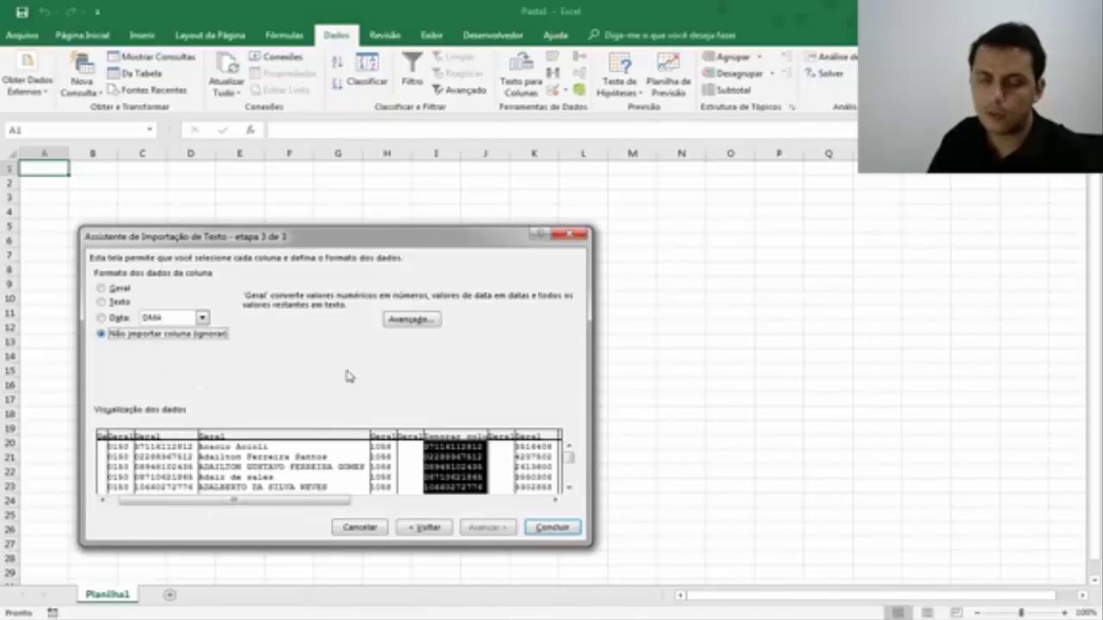
pyautogui.click(553, 528)
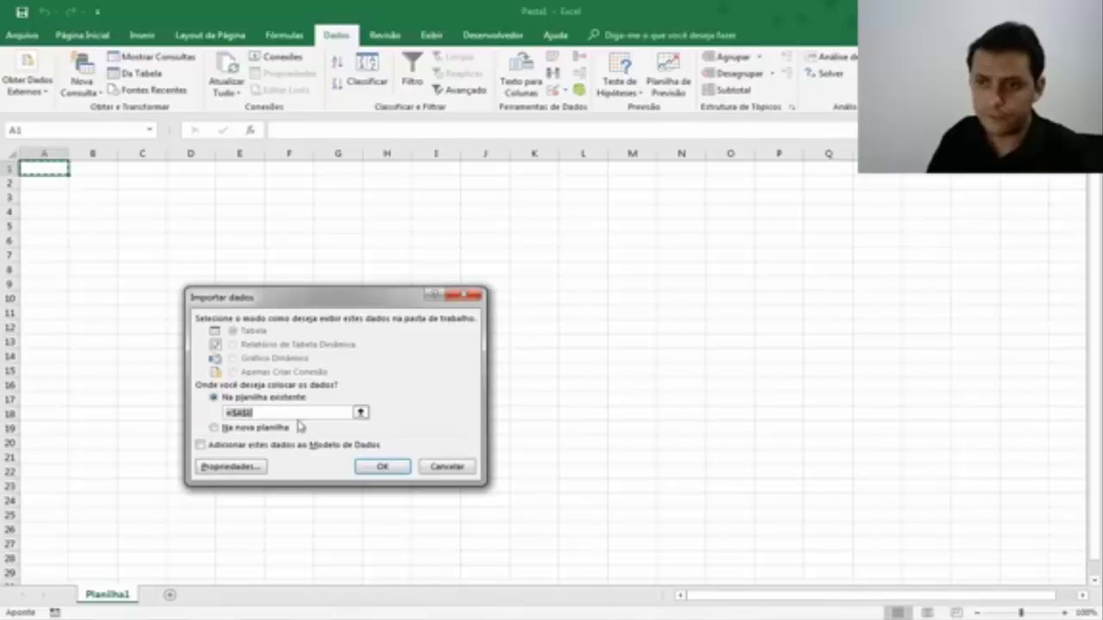
pyautogui.click(396, 468)
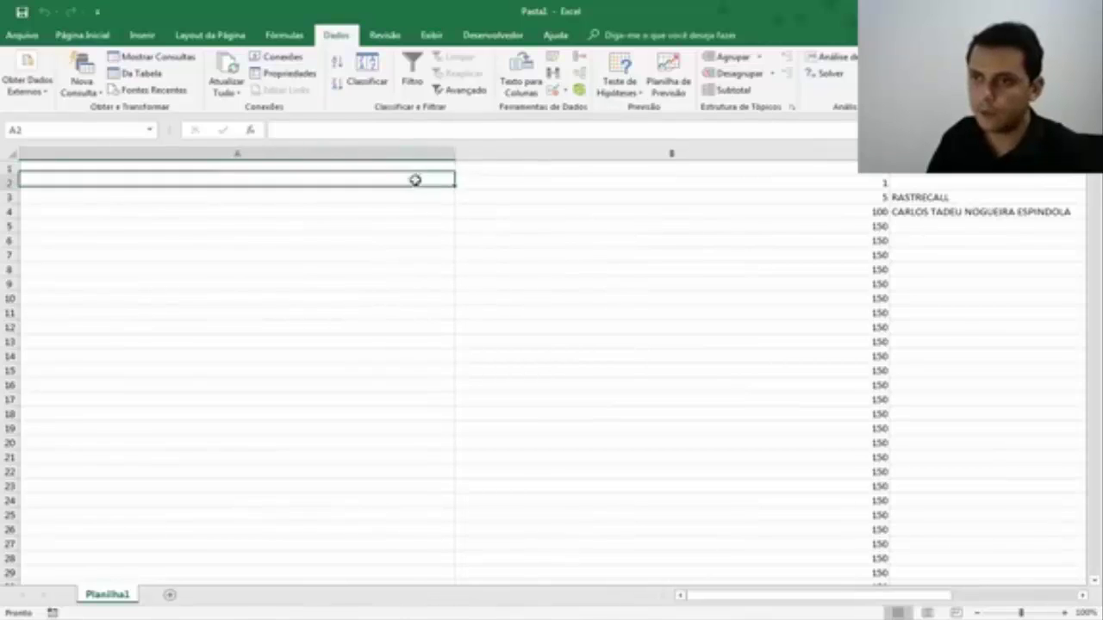
# - Step through row 1's fields, then select all cells and resize every column to a common width
pyautogui.click(517, 169)
pyautogui.press('Right')
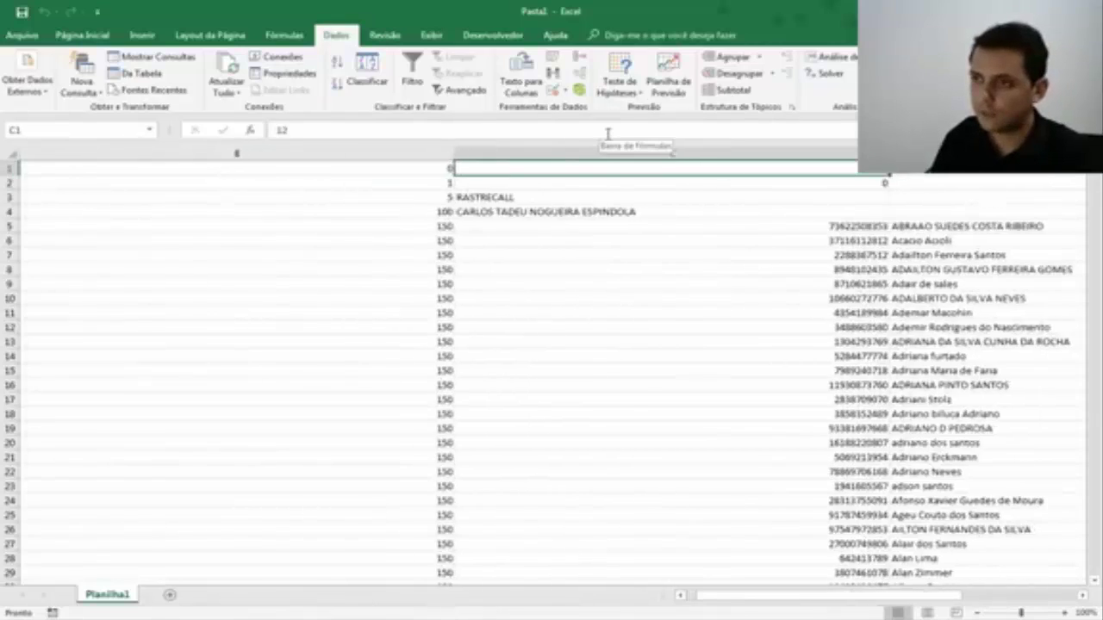
pyautogui.press('Right')
pyautogui.press('Right')
pyautogui.press('Right')
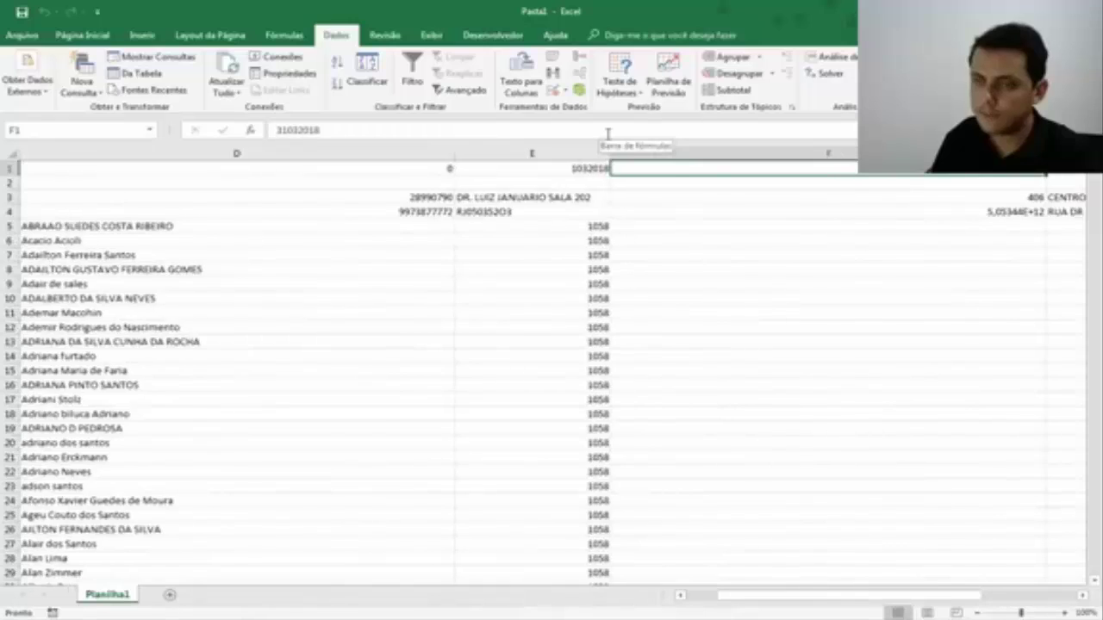
pyautogui.press('Right')
pyautogui.press('Right')
pyautogui.press('Right')
pyautogui.press('Right')
pyautogui.press('Right')
pyautogui.press('Right')
pyautogui.press('Right')
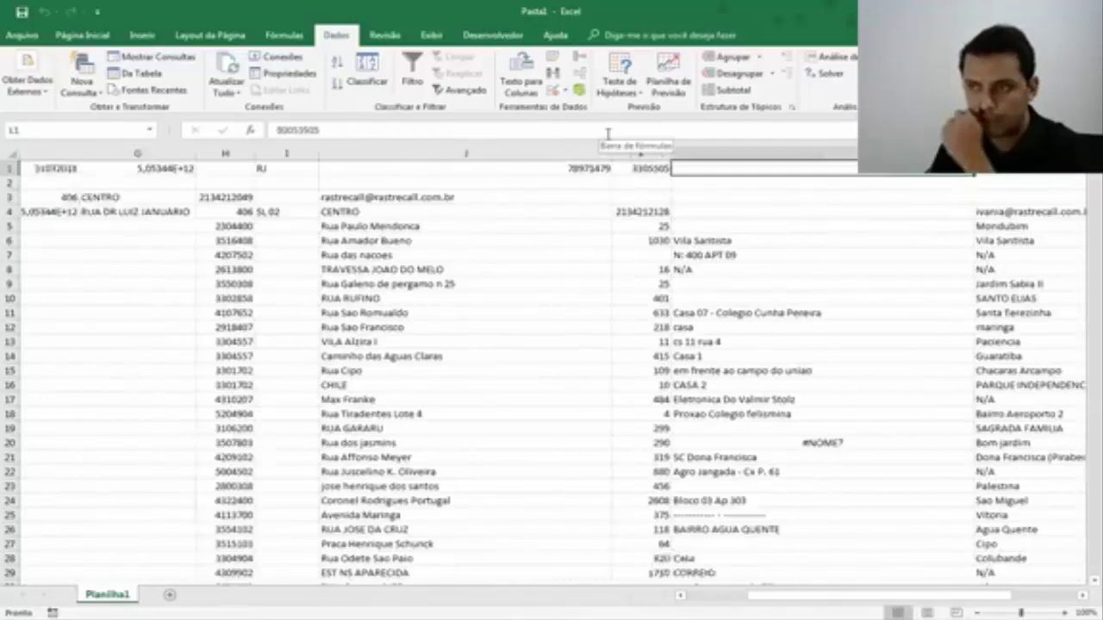
pyautogui.press('Right')
pyautogui.hotkey('ctrl', 'space')
pyautogui.hotkey('ctrl', 'a')
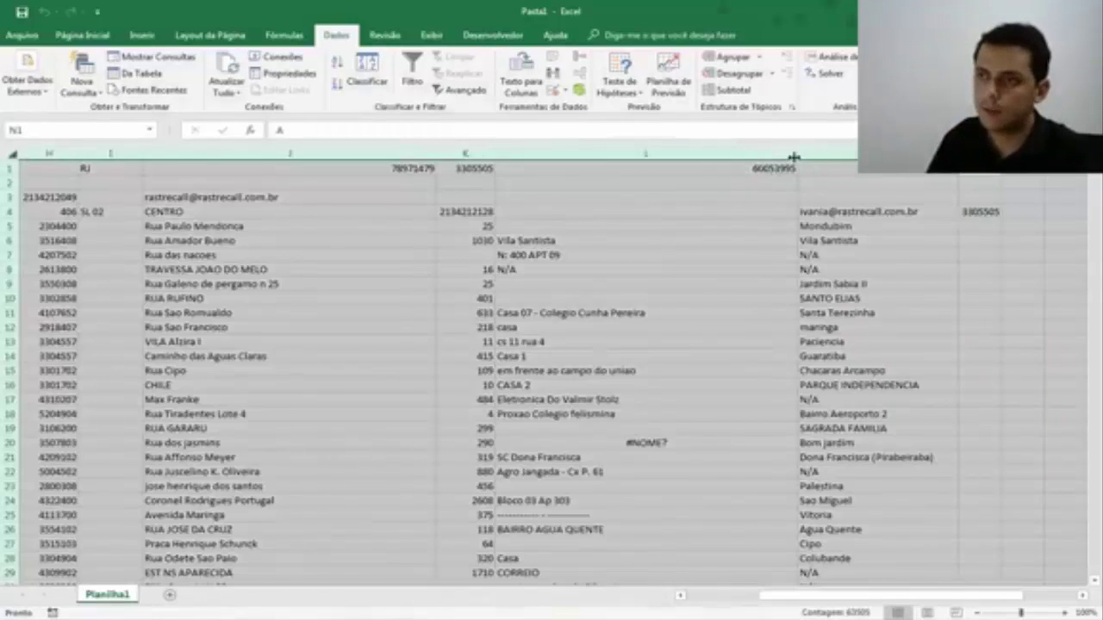
pyautogui.moveTo(797, 153); pyautogui.dragTo(721, 155)
# - Reselect the whole sheet and narrow all columns further to one uniform width
pyautogui.click(627, 221)
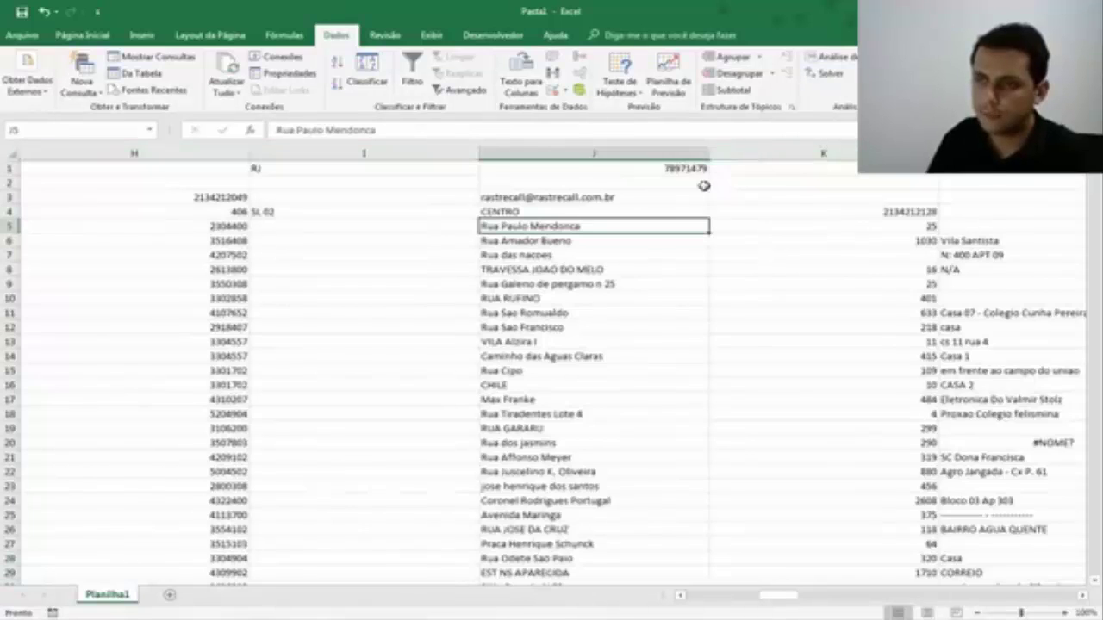
pyautogui.press('Home')
pyautogui.press('Up')
pyautogui.hotkey('ctrl', 'space')
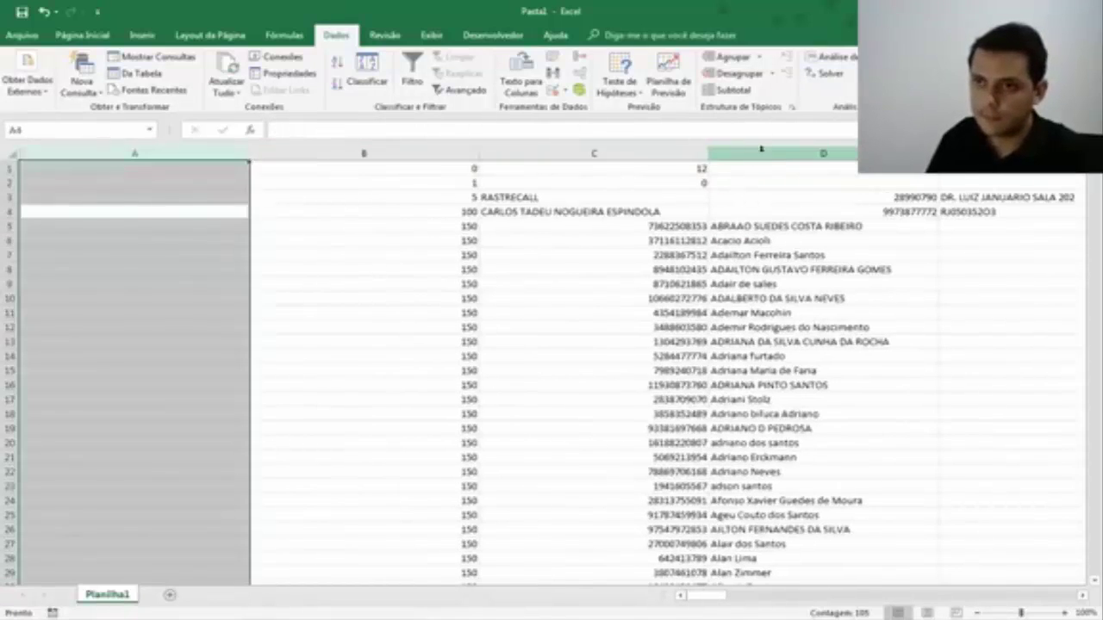
pyautogui.hotkey('ctrl', 'a')
pyautogui.moveTo(479, 154); pyautogui.dragTo(383, 153)
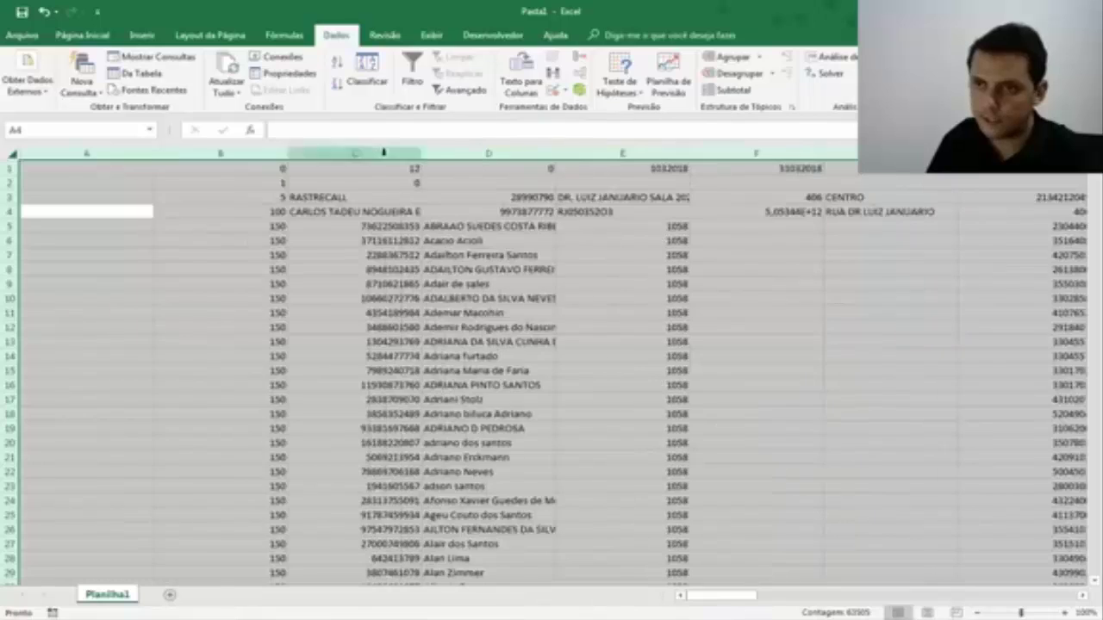
# - Browse the fields along row 7 and page down through the neighbourhood records
pyautogui.click(446, 255)
pyautogui.press('Right')
pyautogui.press('Right')
pyautogui.press('Right')
pyautogui.press('Right')
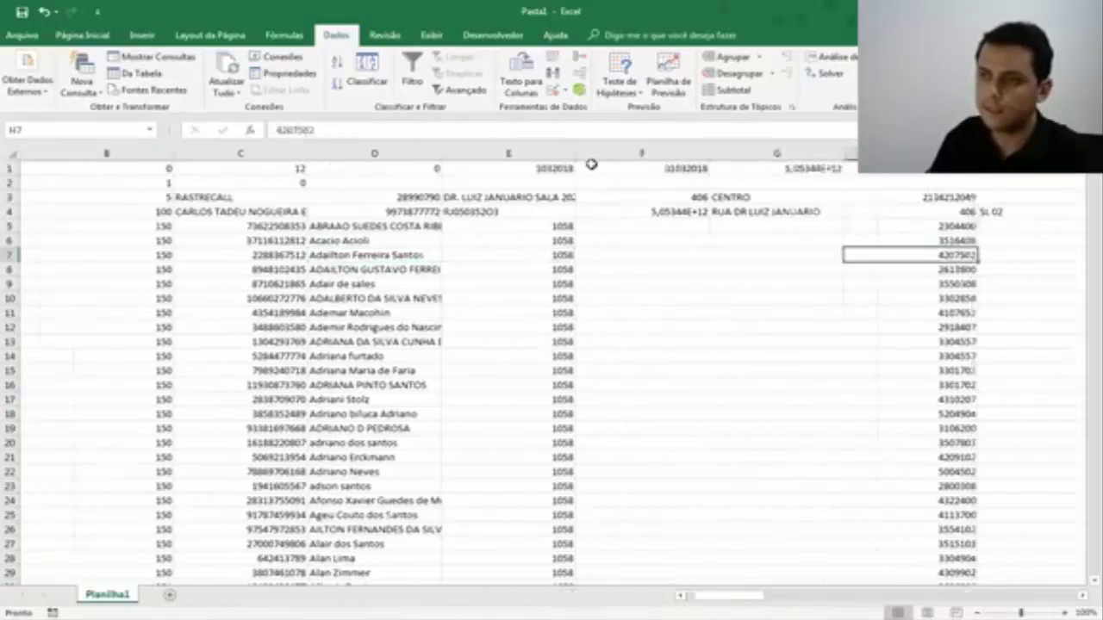
pyautogui.press('Right')
pyautogui.press('Right')
pyautogui.press('Right')
pyautogui.press('Right')
pyautogui.press('Right')
pyautogui.press('Right')
pyautogui.press('Right')
pyautogui.hotkey('ctrl', 'Right')
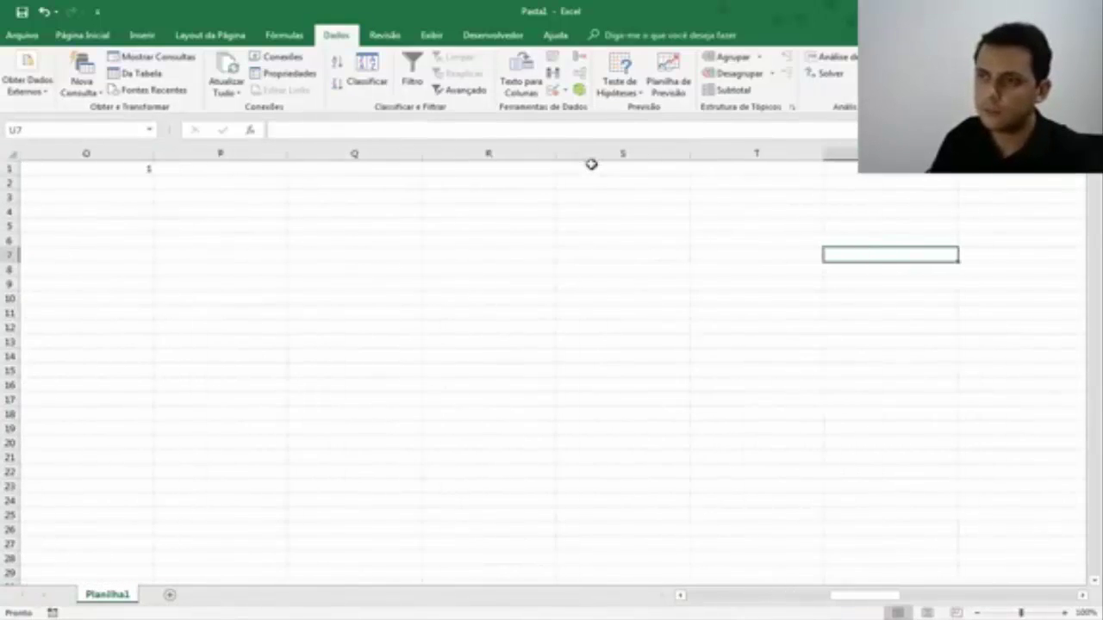
pyautogui.hotkey('ctrl', 'Left')
pyautogui.press('Right')
pyautogui.press('Right')
pyautogui.press('Left')
pyautogui.press('Left')
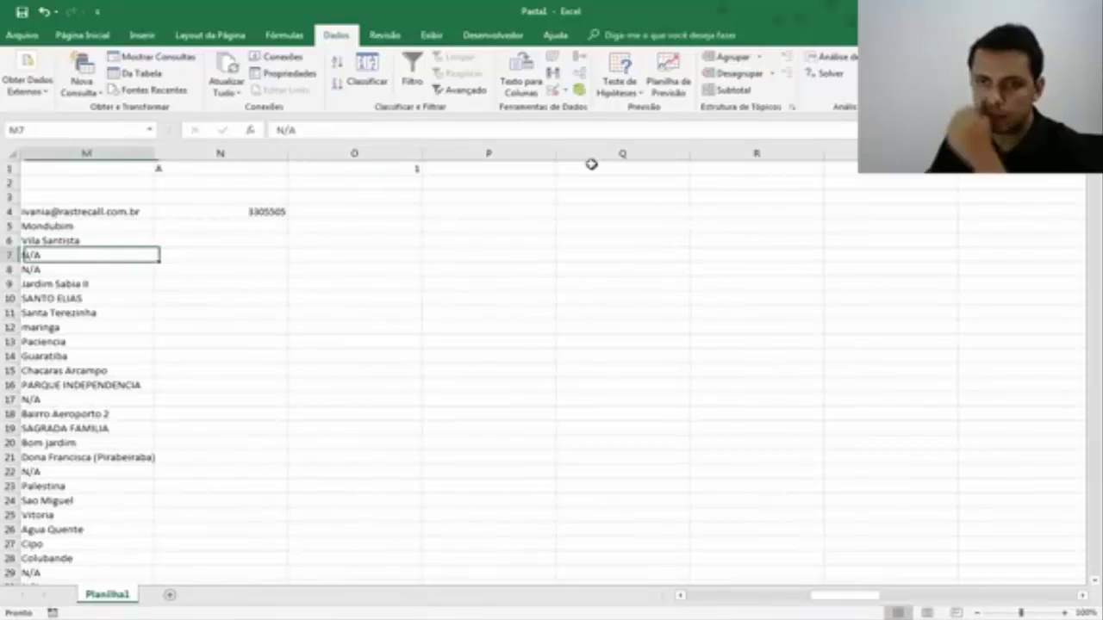
pyautogui.press('Left')
pyautogui.press('Right')
pyautogui.press('pagedown')
pyautogui.press('pagedown')
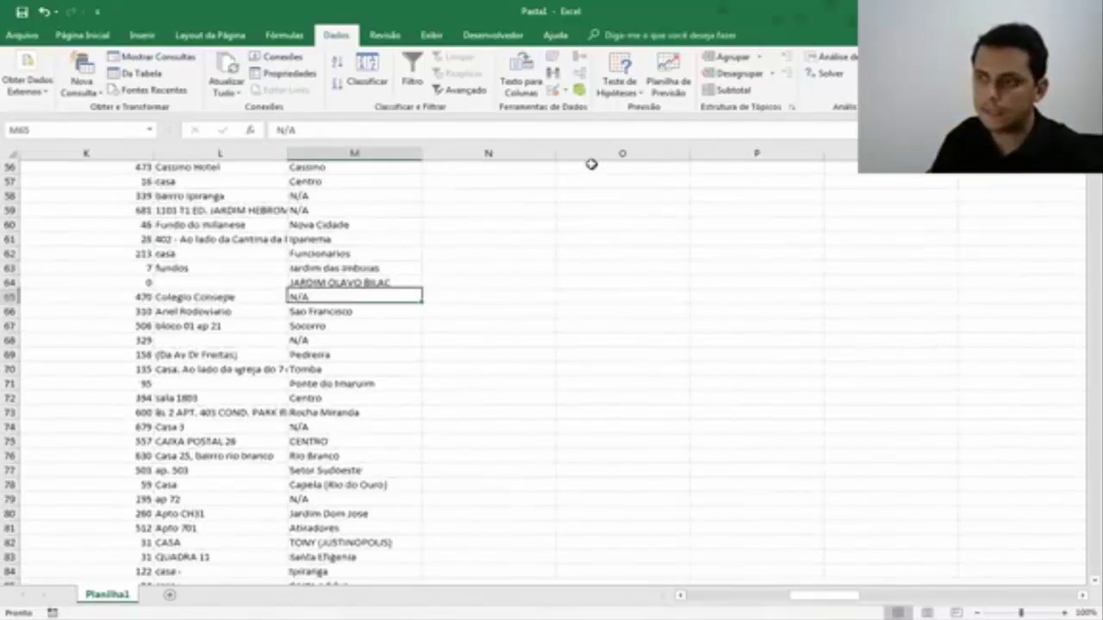
pyautogui.press('pagedown')
pyautogui.press('pagedown')
pyautogui.press('pagedown')
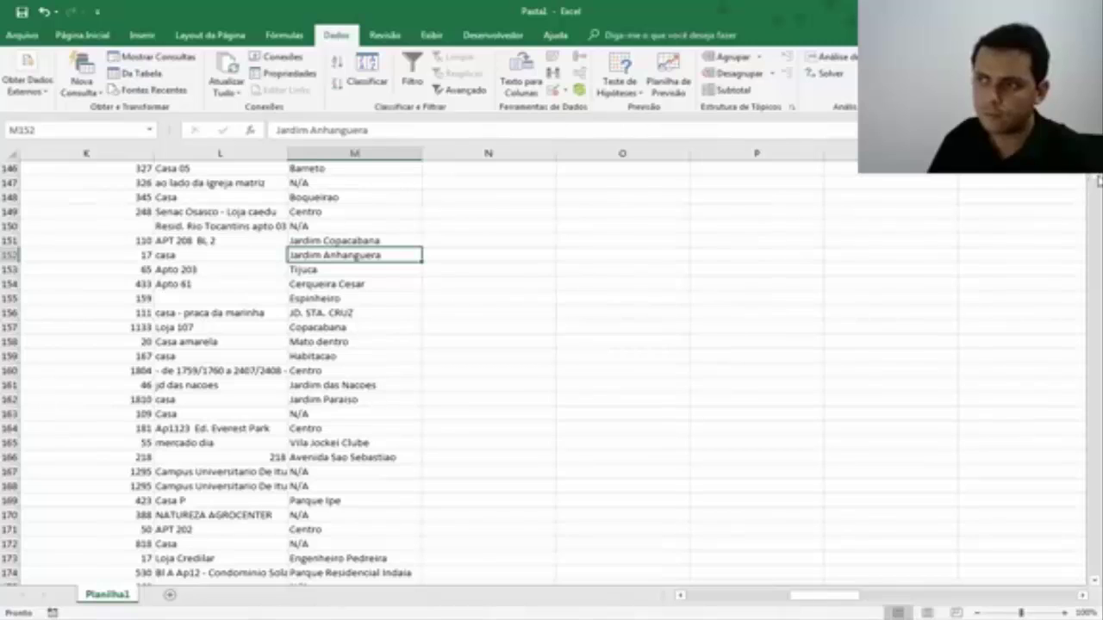
pyautogui.moveTo(1098, 181)
pyautogui.mouseDown()
pyautogui.moveTo(1082, 186)
pyautogui.moveTo(1093, 328)
pyautogui.mouseUp()
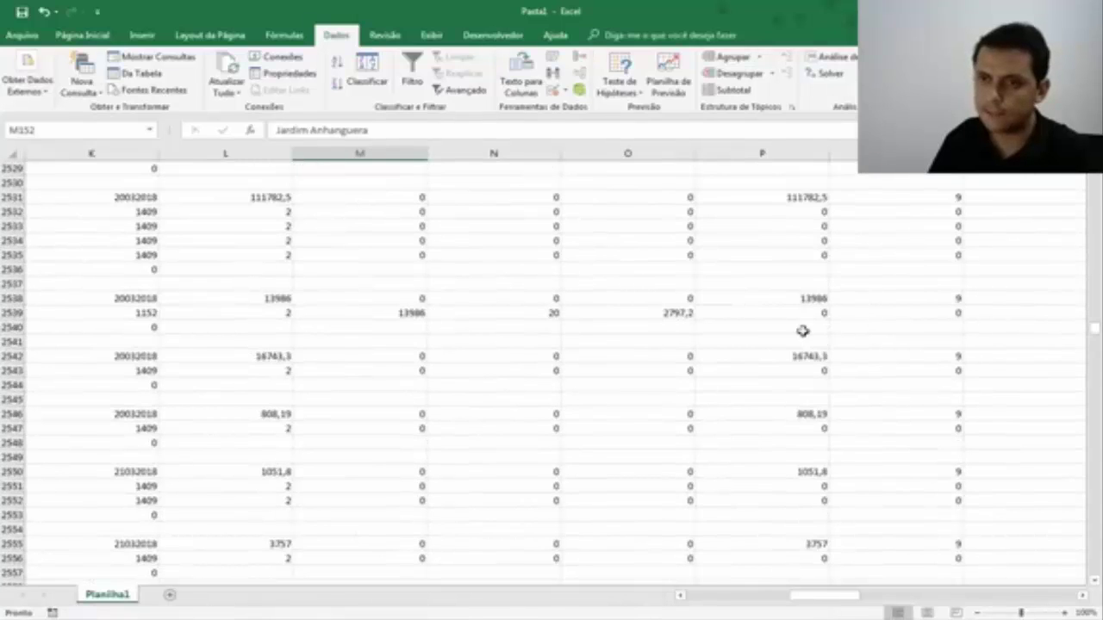
# - Inspect rows 2540 and 5852, including the C190 record, then return to cell A1
pyautogui.click(802, 326)
pyautogui.press('Home')
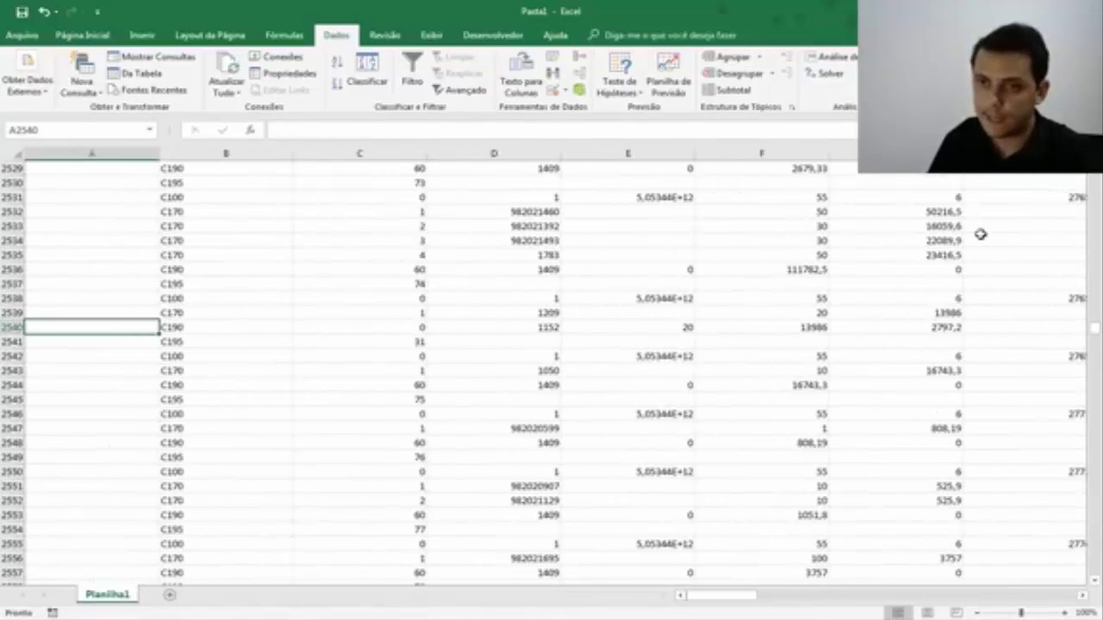
pyautogui.moveTo(1094, 336)
pyautogui.mouseDown()
pyautogui.moveTo(1095, 569)
pyautogui.moveTo(1095, 540)
pyautogui.mouseUp()
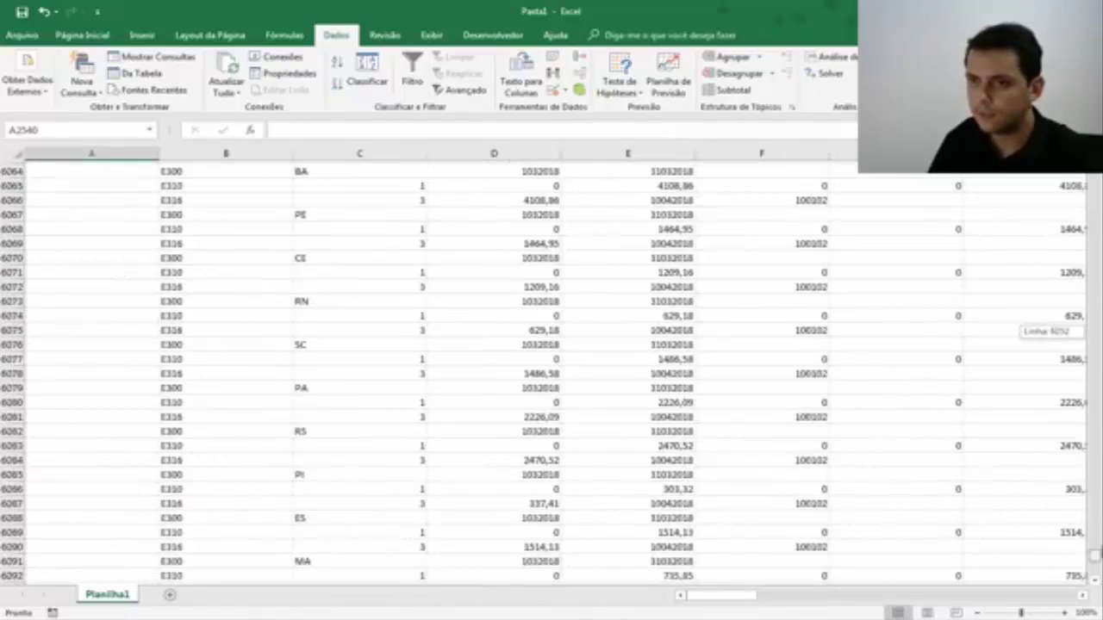
pyautogui.click(517, 341)
pyautogui.press('Left')
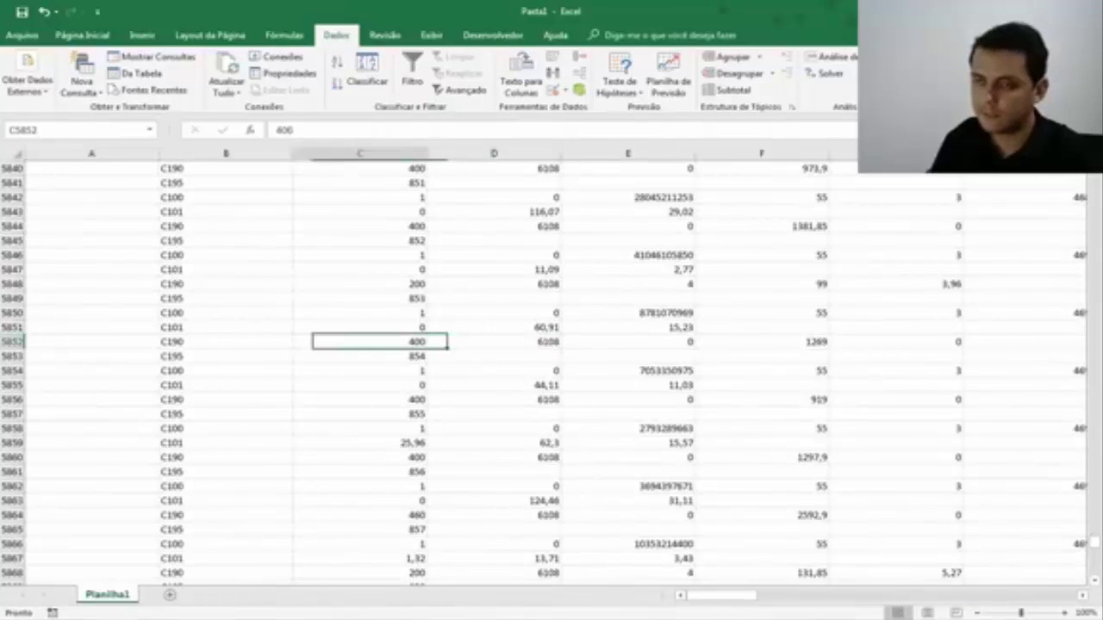
pyautogui.press('Left')
pyautogui.press('Left')
pyautogui.press('Right')
pyautogui.hotkey('ctrl', 'Up')
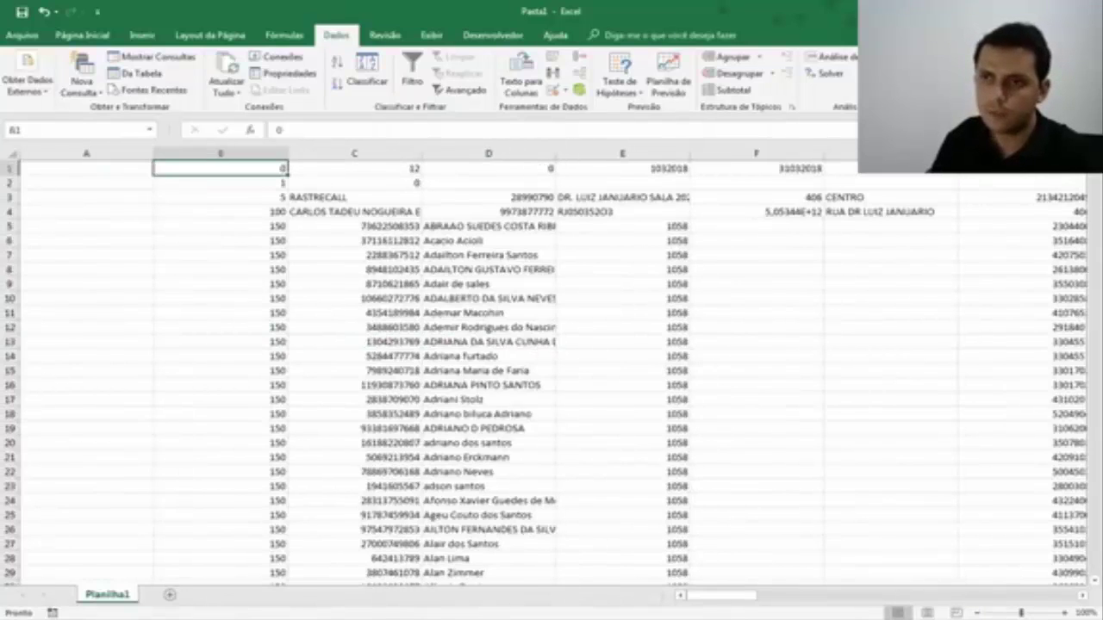
pyautogui.press('Left')
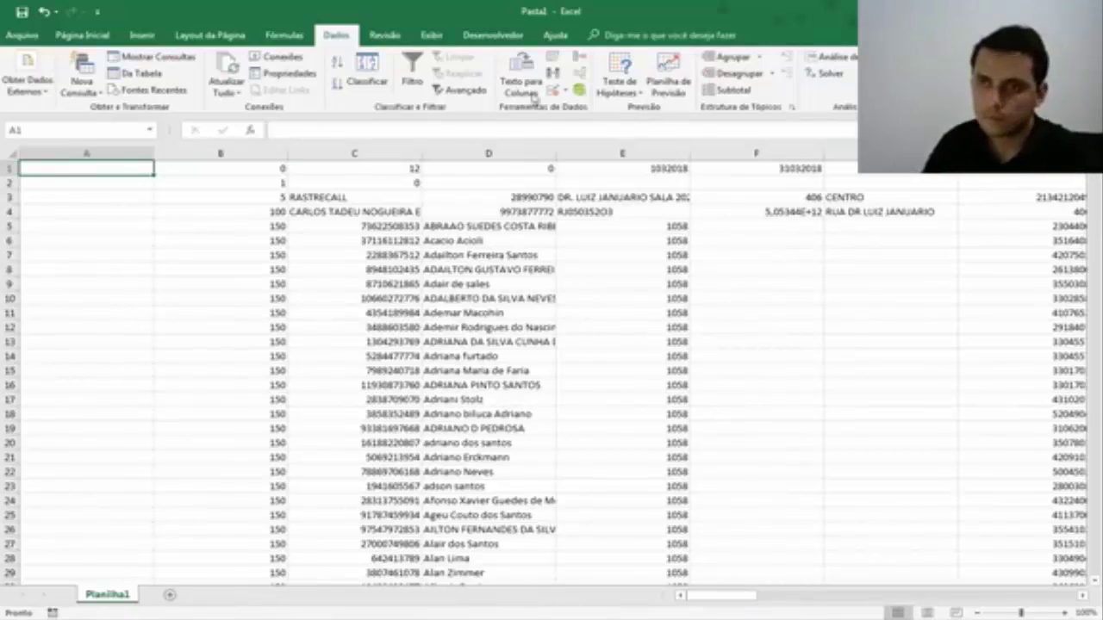
# - Check the imported record text in cells C5 and C4
pyautogui.click(361, 226)
pyautogui.click(396, 211)
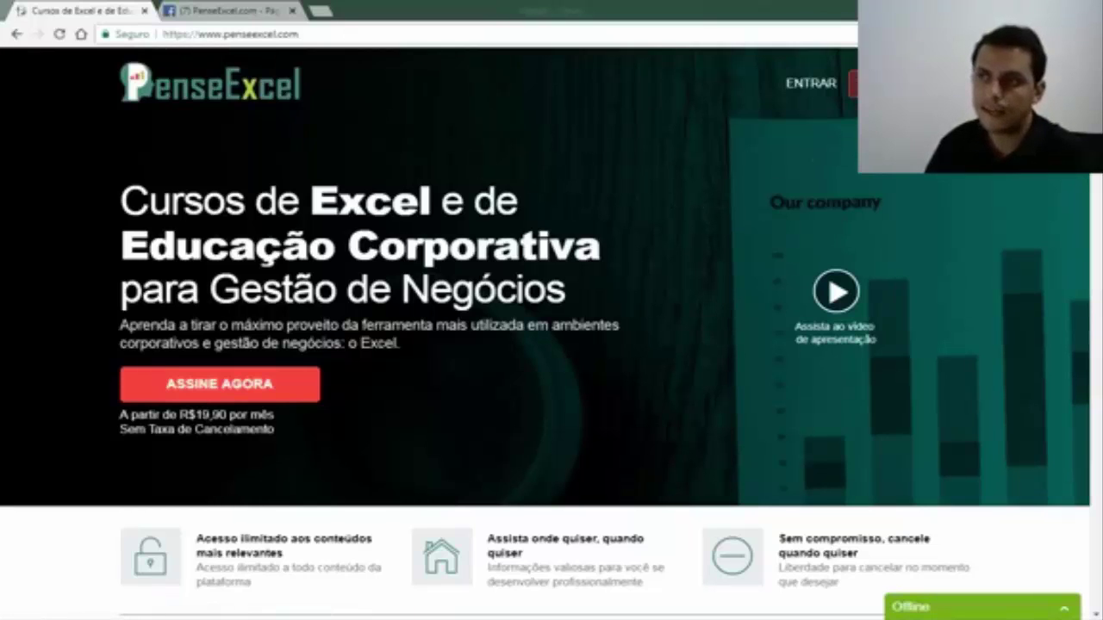
pyautogui.click(870, 82)
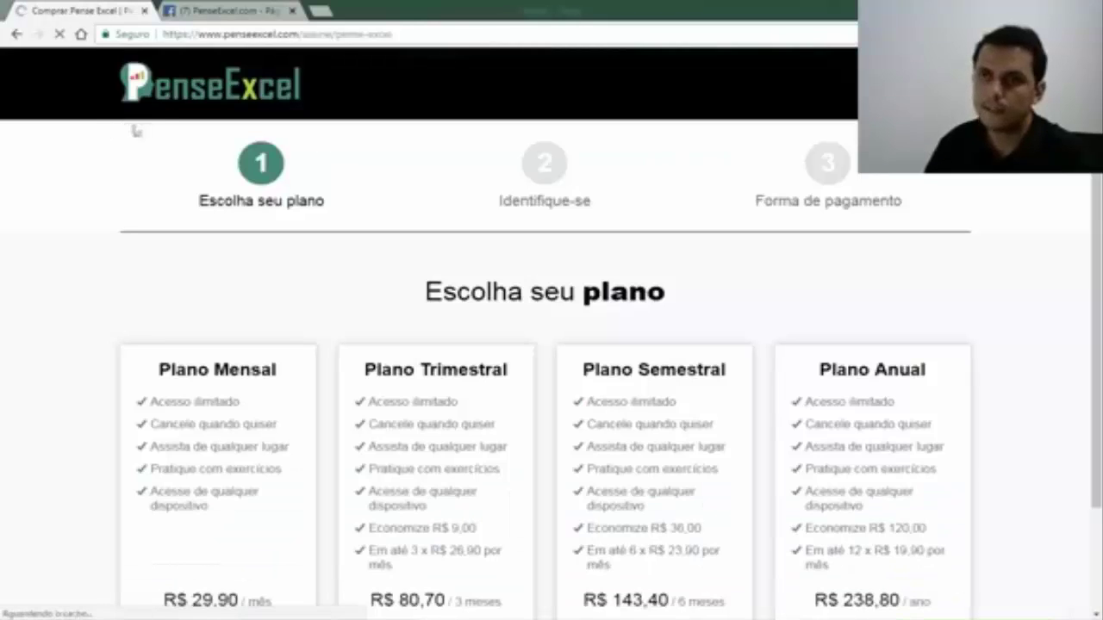
pyautogui.scroll(-2, 207, 224)
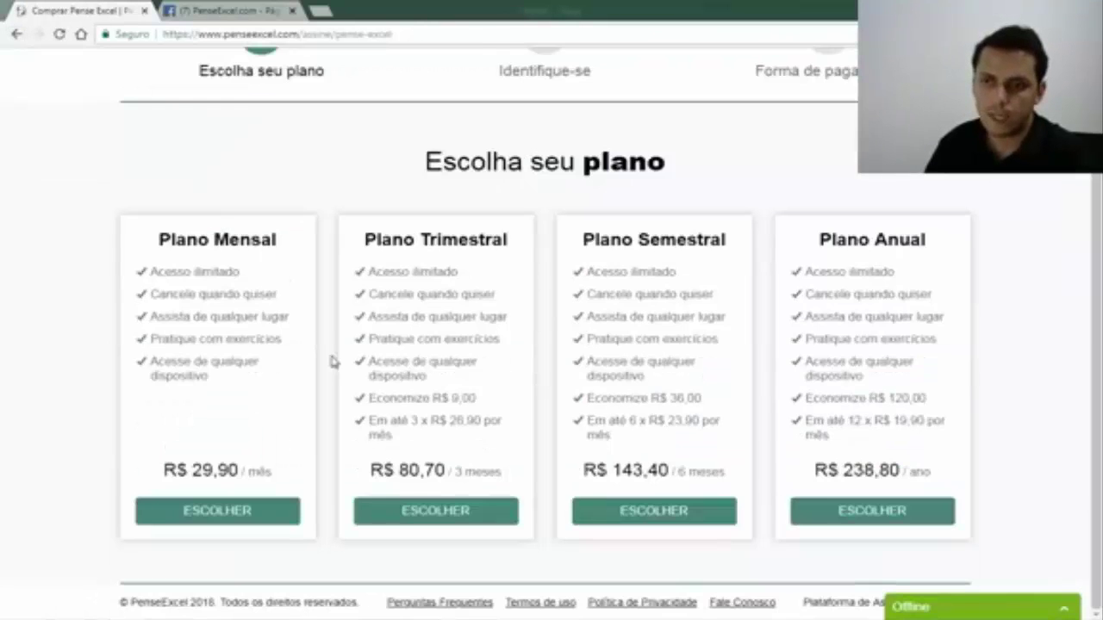
pyautogui.click(16, 34)
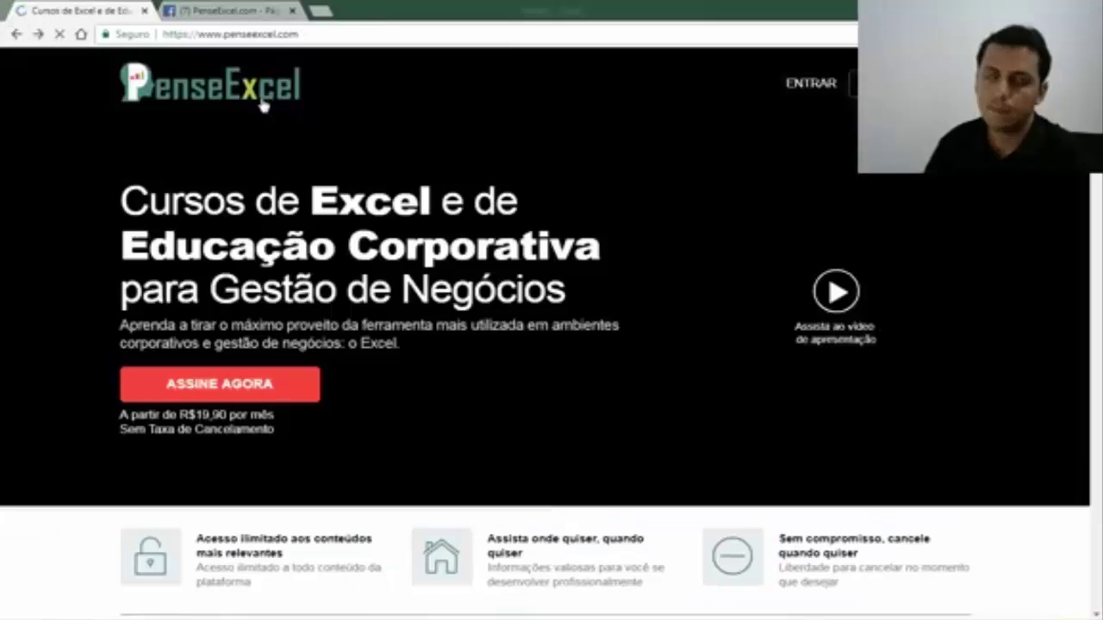